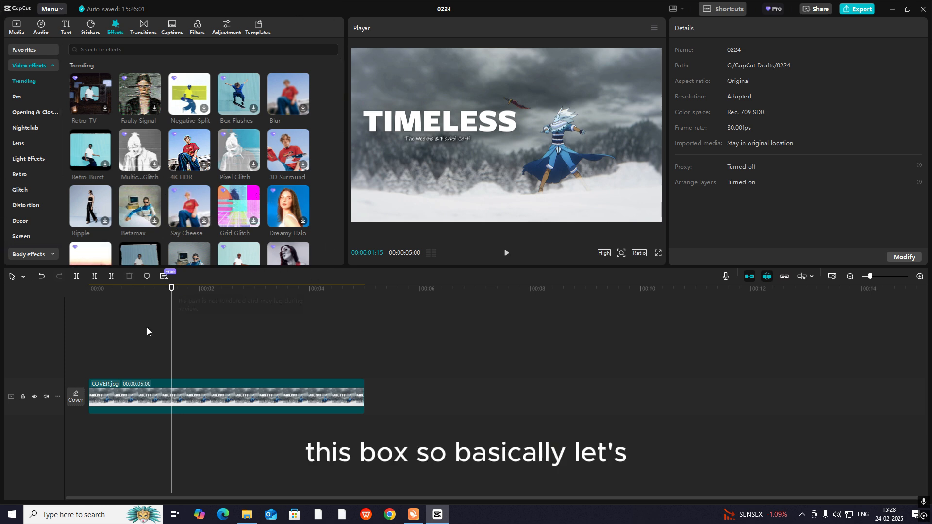
# Select the COVER.jpg clip in the timeline and collapse and re-expand its Transform settings.
pyautogui.click(182, 396)
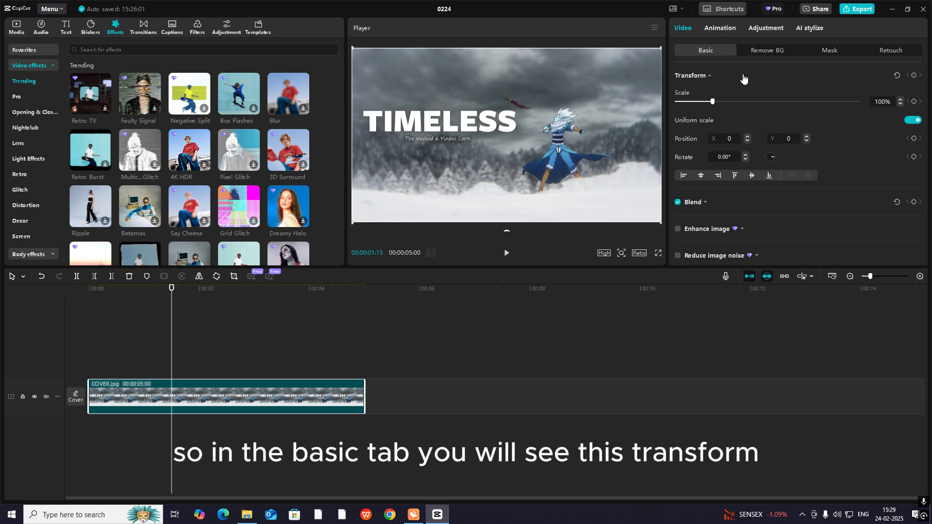
pyautogui.click(709, 78)
pyautogui.click(710, 78)
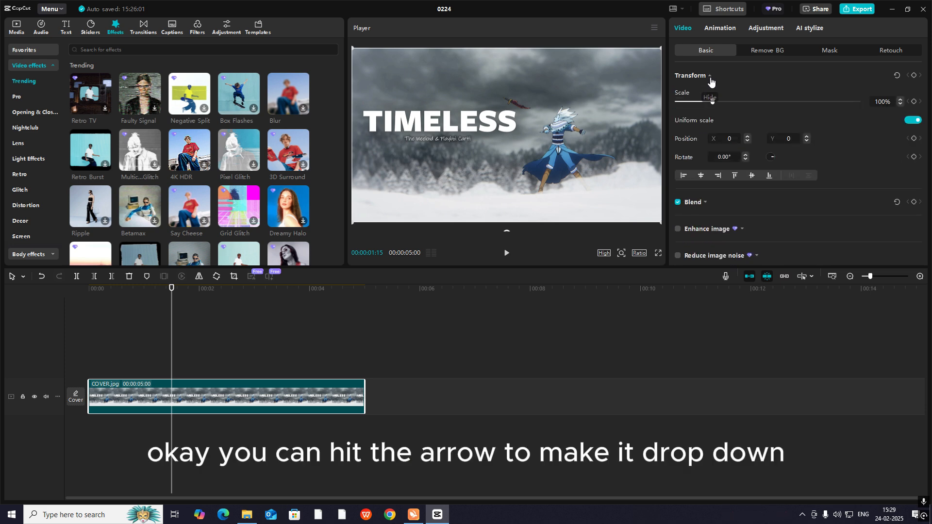
pyautogui.click(709, 77)
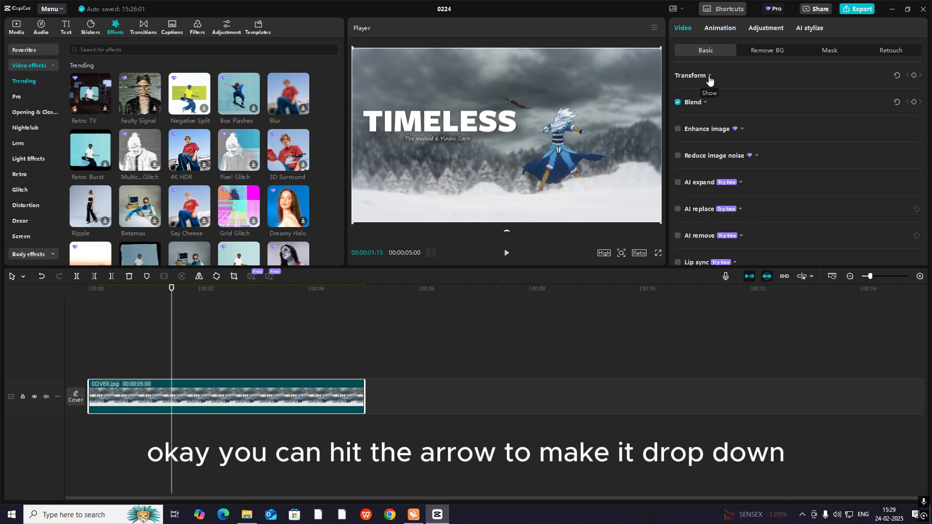
pyautogui.click(710, 78)
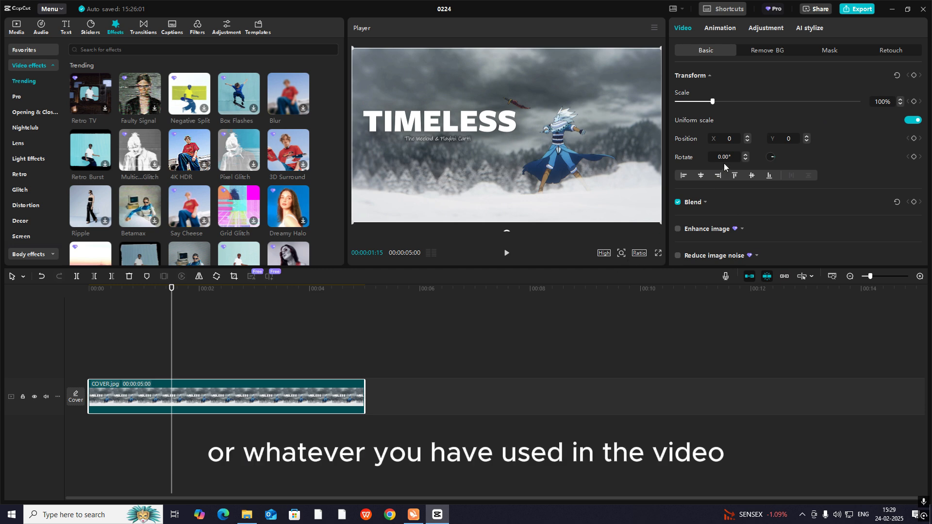
# Examine the clip's Basic video settings, from Transform and Blend through the Pro and AI options to Canvas.
pyautogui.scroll(-1, 753, 170)
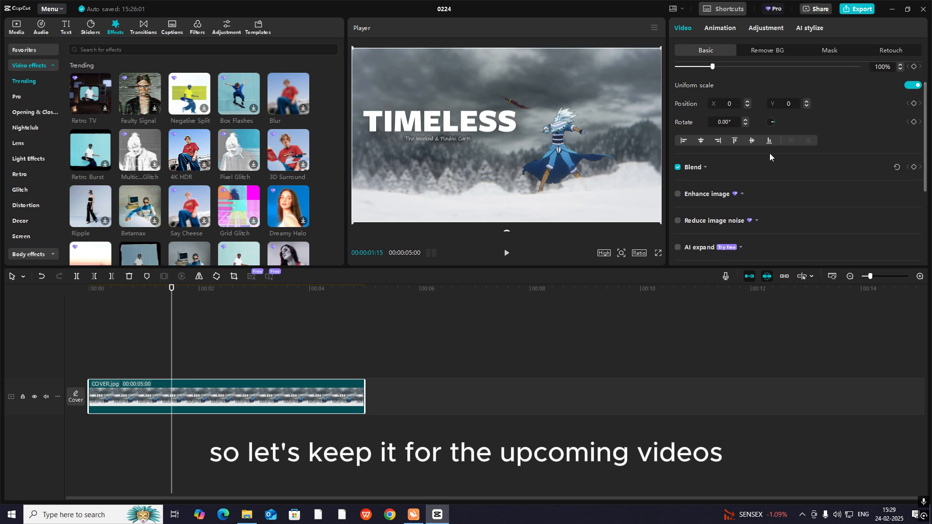
pyautogui.scroll(1, 770, 153)
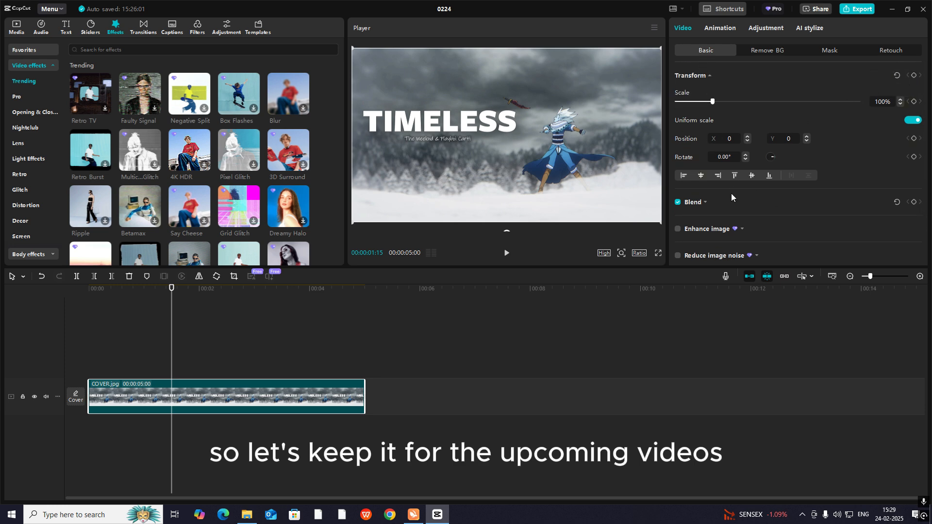
pyautogui.scroll(-1, 812, 159)
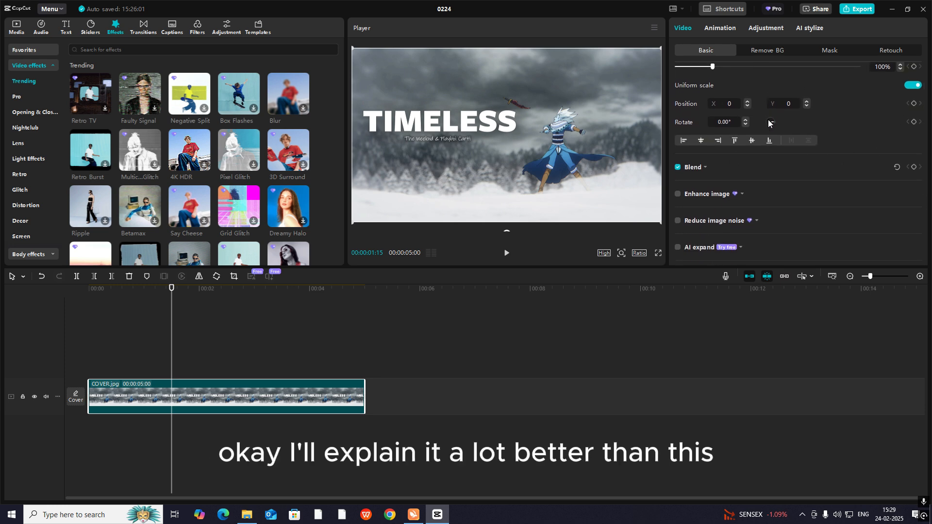
pyautogui.scroll(1, 820, 138)
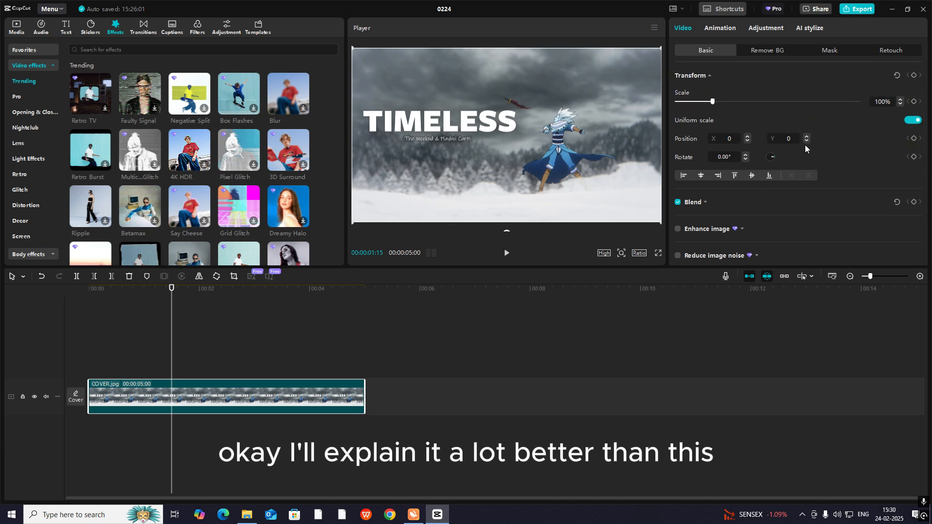
pyautogui.scroll(-1, 717, 193)
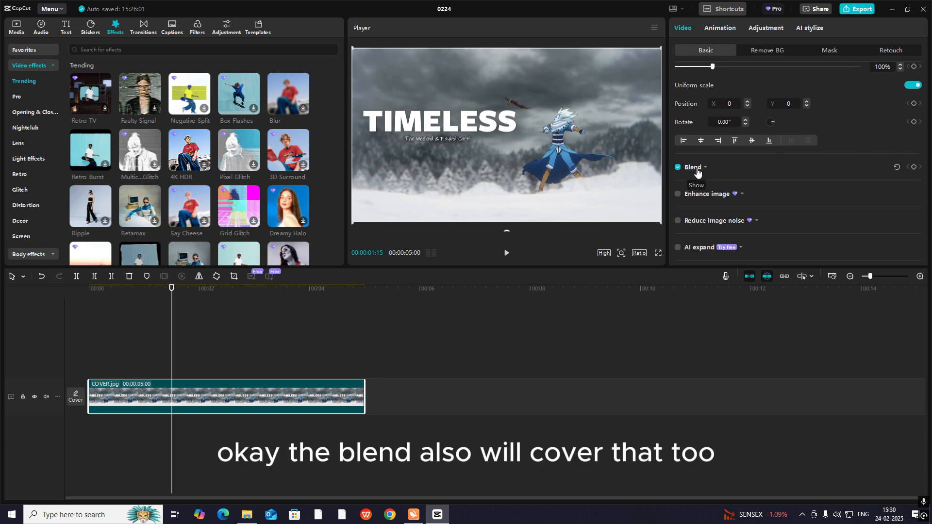
pyautogui.scroll(-1, 721, 126)
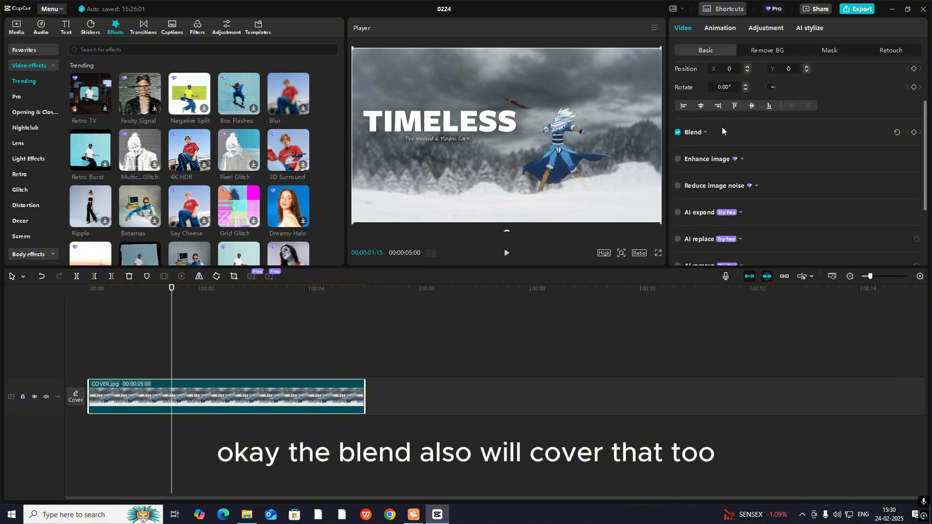
pyautogui.scroll(-1, 754, 150)
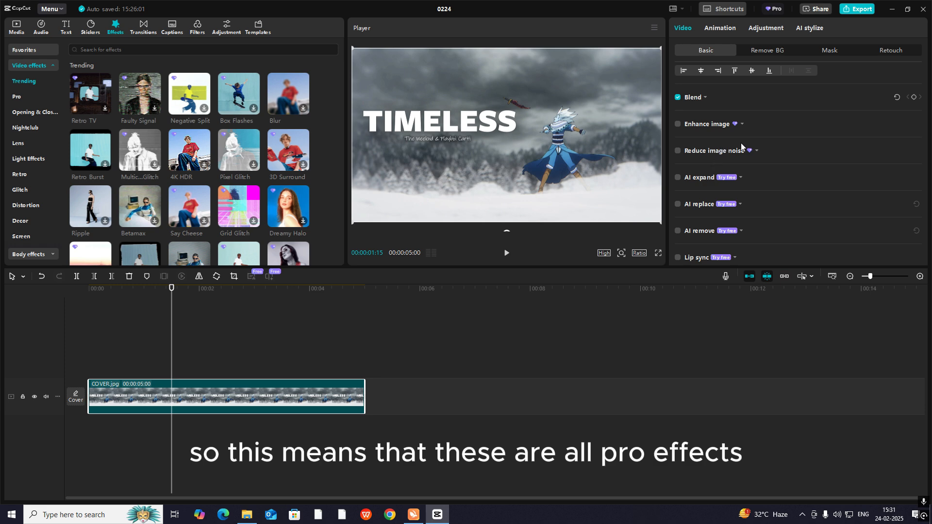
pyautogui.scroll(-3, 741, 143)
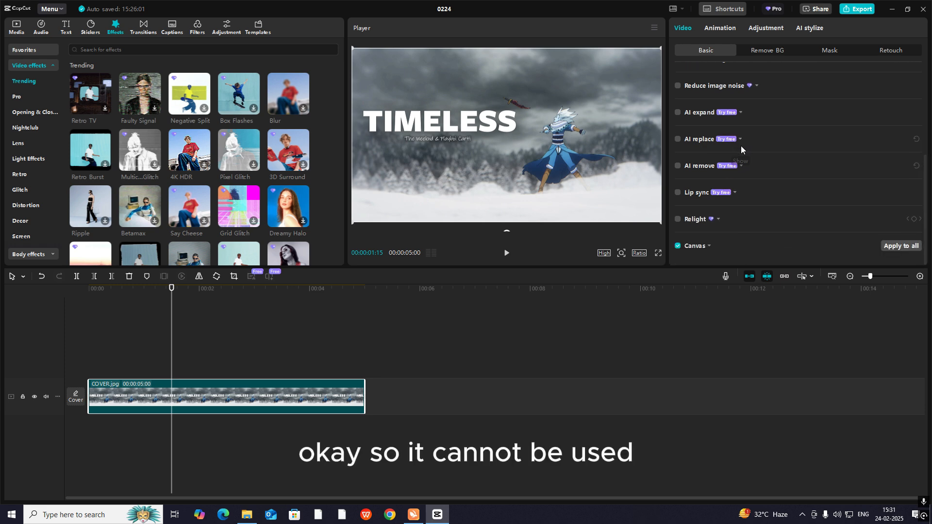
pyautogui.scroll(6, 740, 145)
pyautogui.scroll(-6, 740, 145)
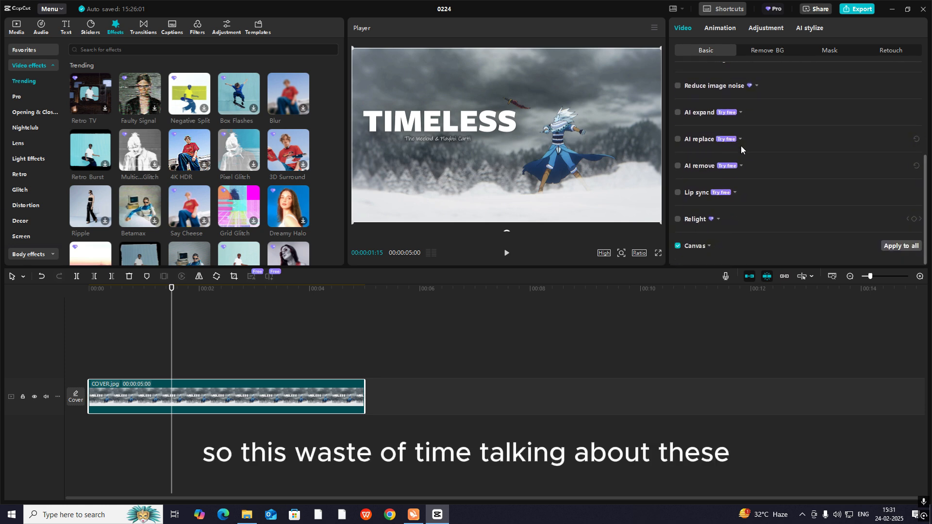
pyautogui.scroll(2, 740, 146)
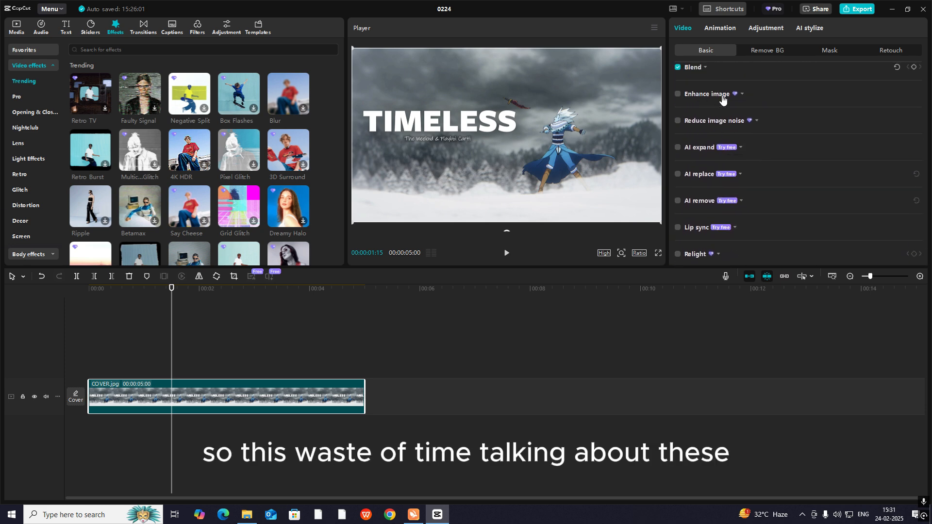
pyautogui.scroll(-2, 718, 121)
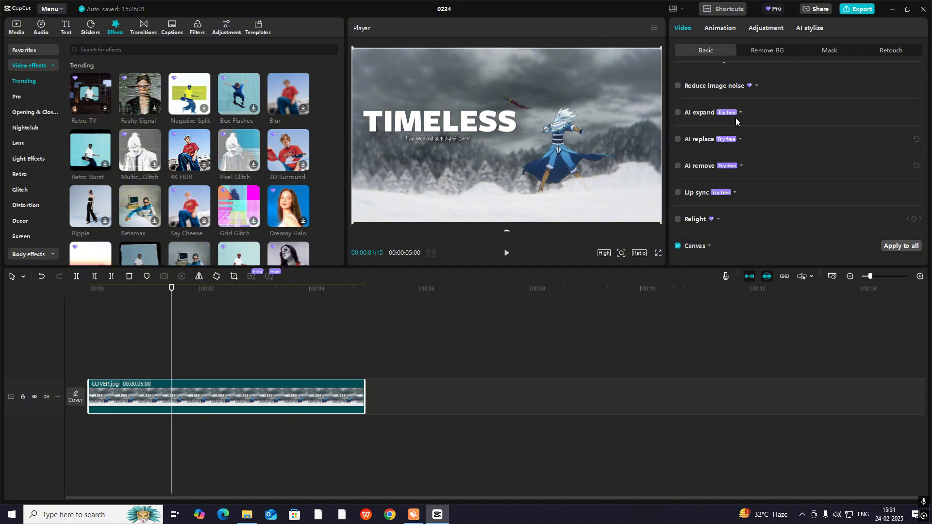
# Try automatic background removal on the COVER.jpg clip and switch it off again.
pyautogui.scroll(10, 736, 118)
pyautogui.click(773, 49)
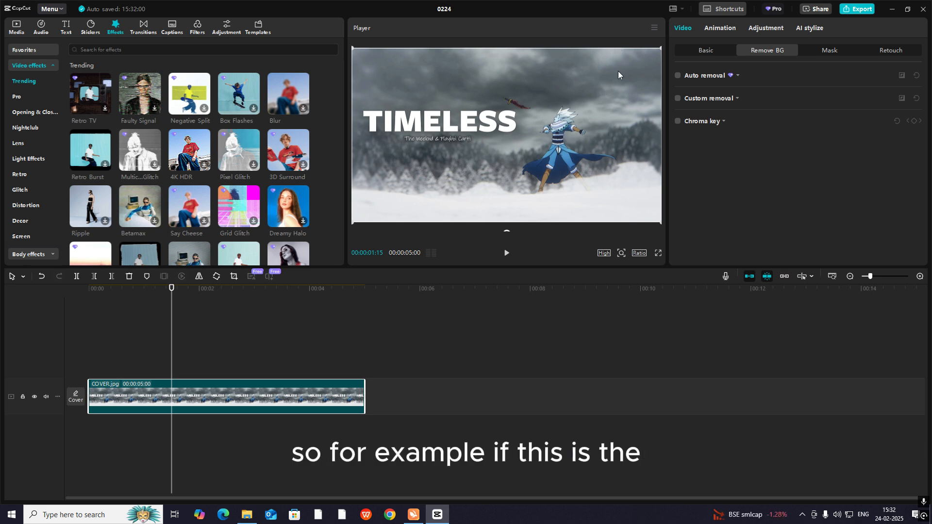
pyautogui.click(678, 76)
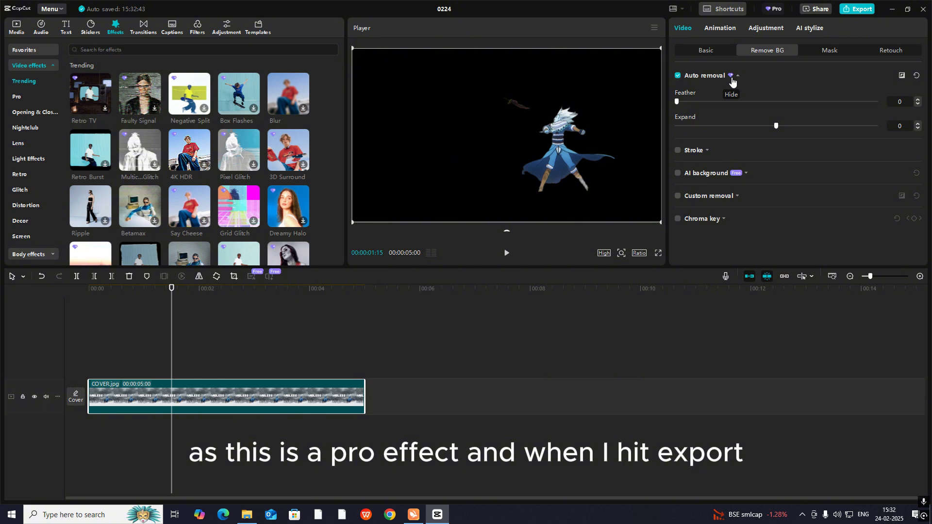
pyautogui.click(679, 77)
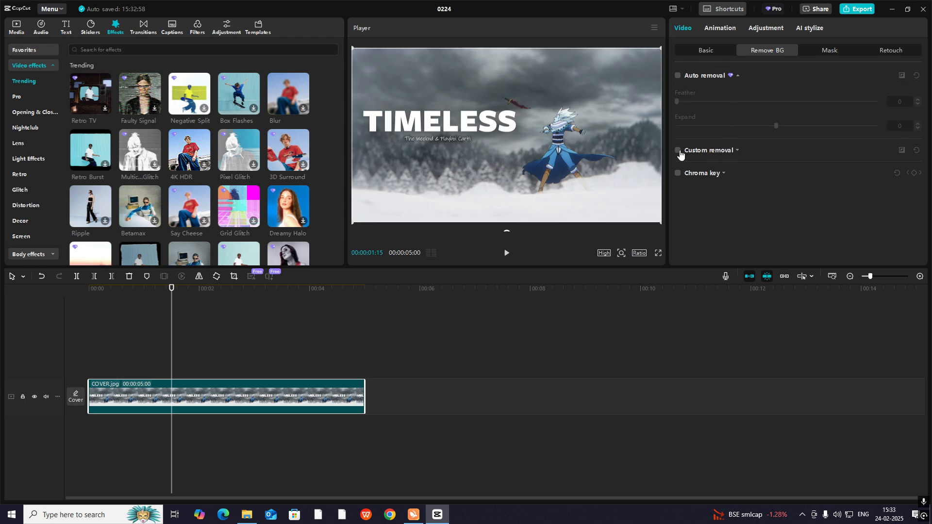
# Show the Custom removal options, enable Chroma key, and pick the blue of the character's robe as key colour.
pyautogui.click(737, 150)
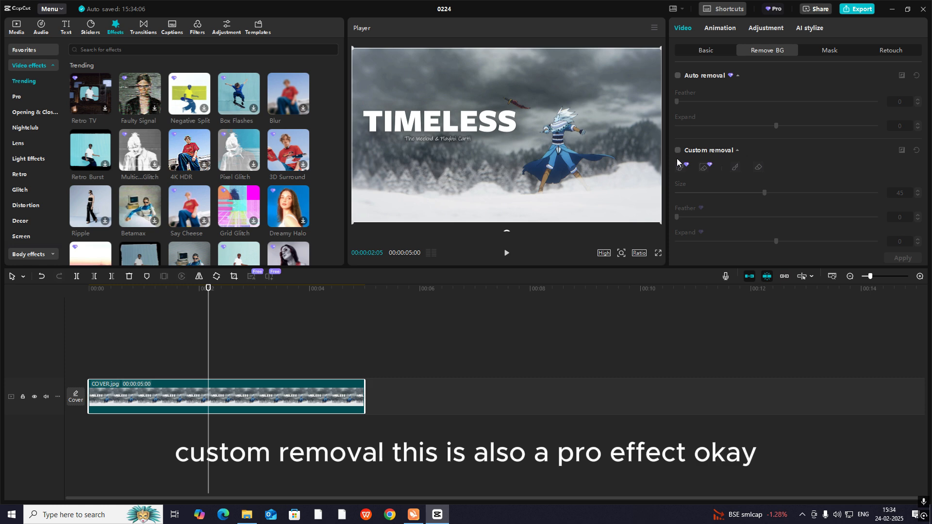
pyautogui.scroll(-2, 714, 174)
pyautogui.click(677, 254)
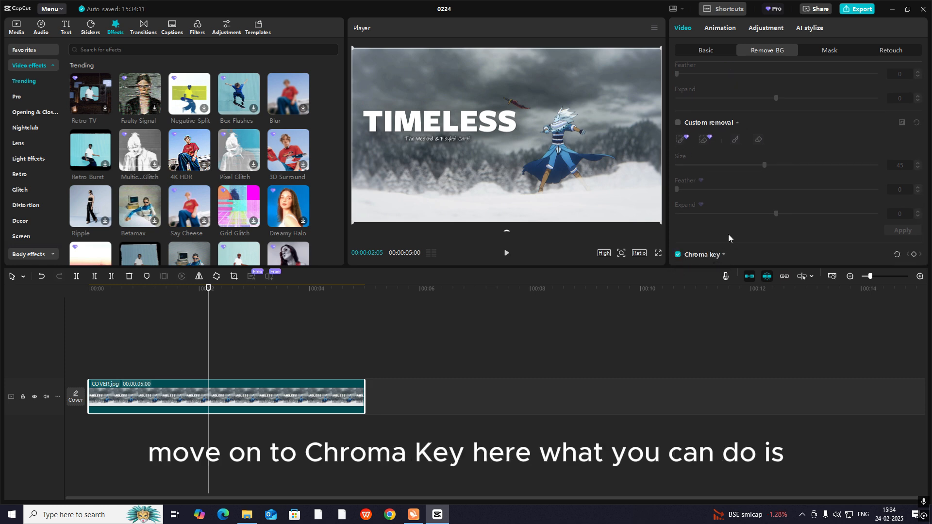
pyautogui.click(724, 257)
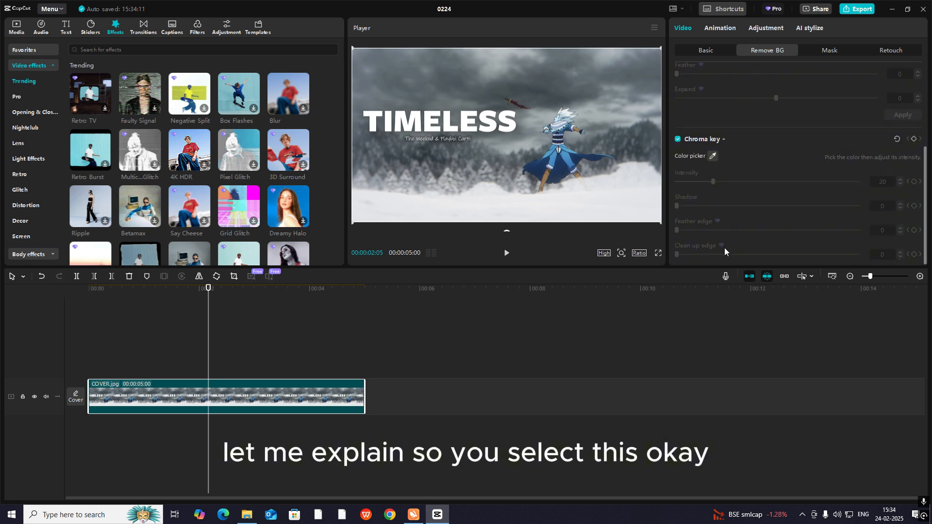
pyautogui.click(712, 156)
pyautogui.click(588, 182)
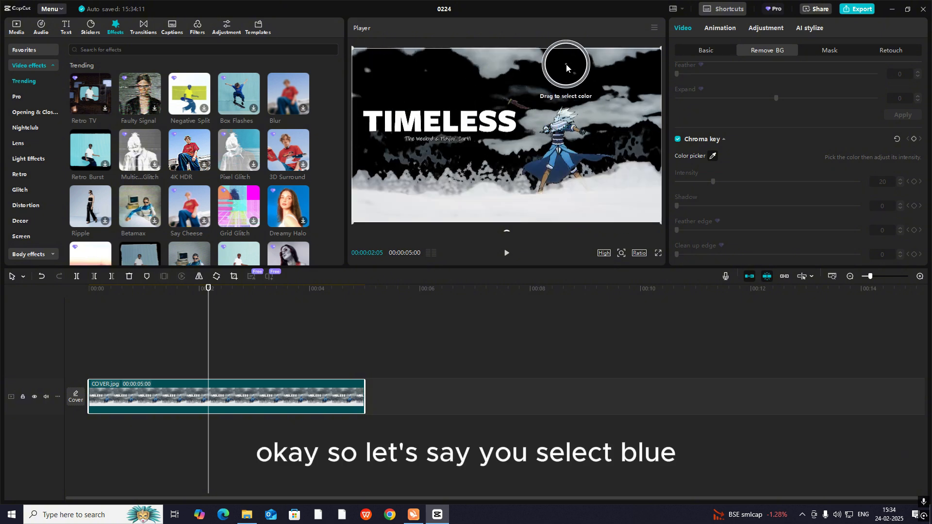
pyautogui.click(564, 159)
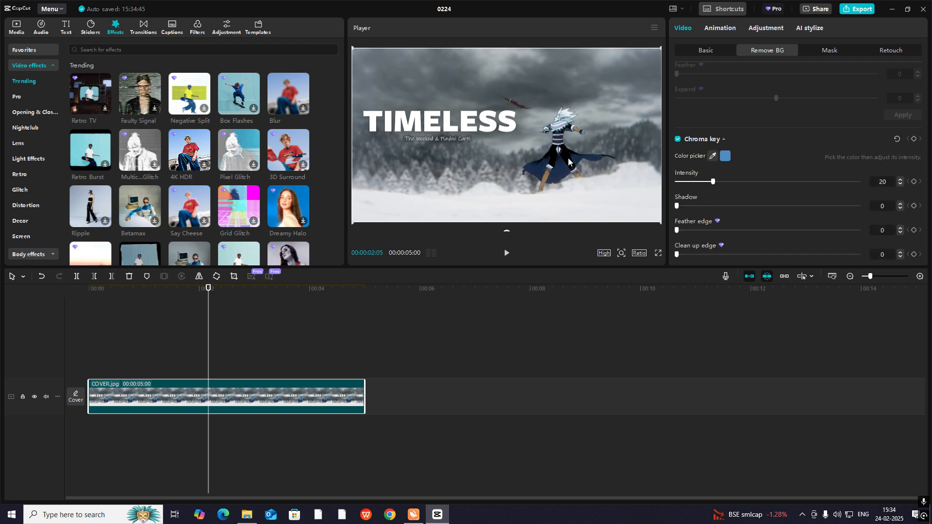
# Test Chroma key intensities of 49 and 100 on the blue, and bring the intensity back to 0.
pyautogui.moveTo(712, 182); pyautogui.dragTo(764, 194)
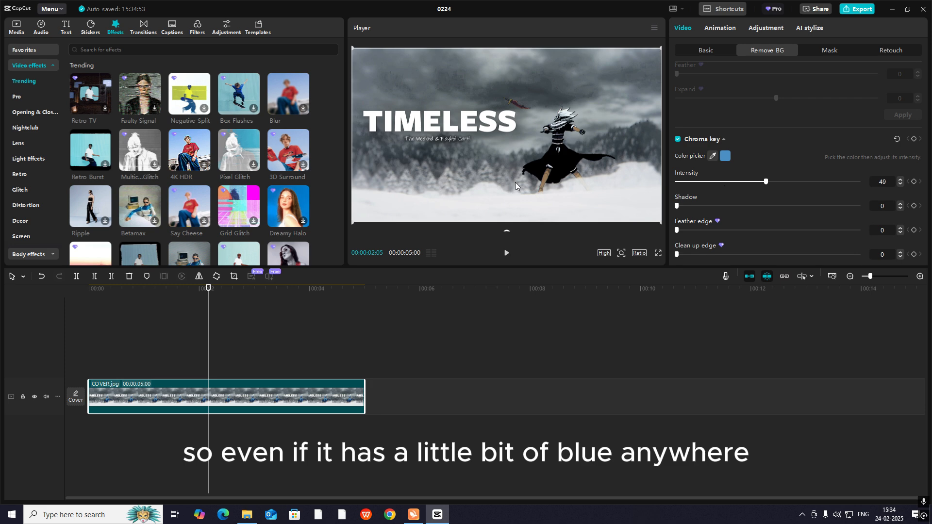
pyautogui.moveTo(767, 181); pyautogui.dragTo(770, 211)
pyautogui.moveTo(796, 212); pyautogui.dragTo(883, 209)
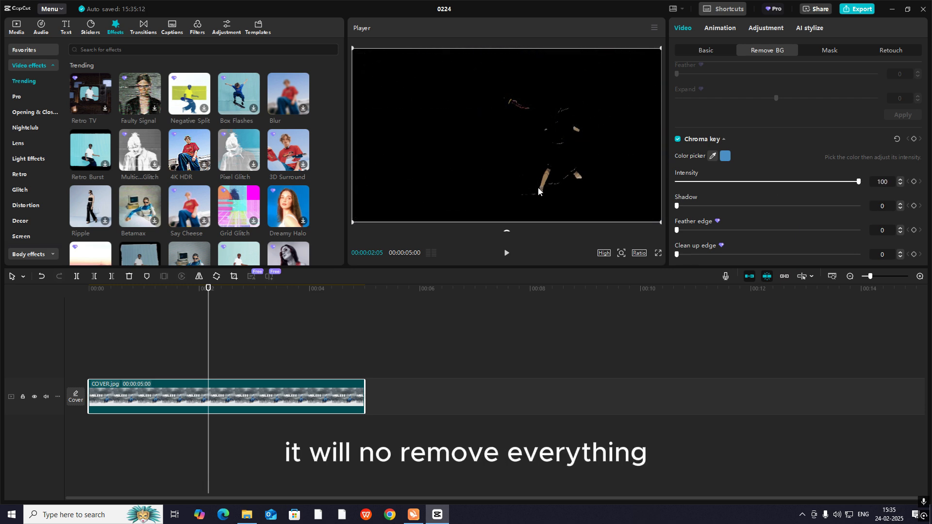
pyautogui.moveTo(857, 182); pyautogui.dragTo(677, 185)
# Pick the dark red of the object flying in the sky as the Chroma key colour and set the intensity to 100.
pyautogui.click(711, 157)
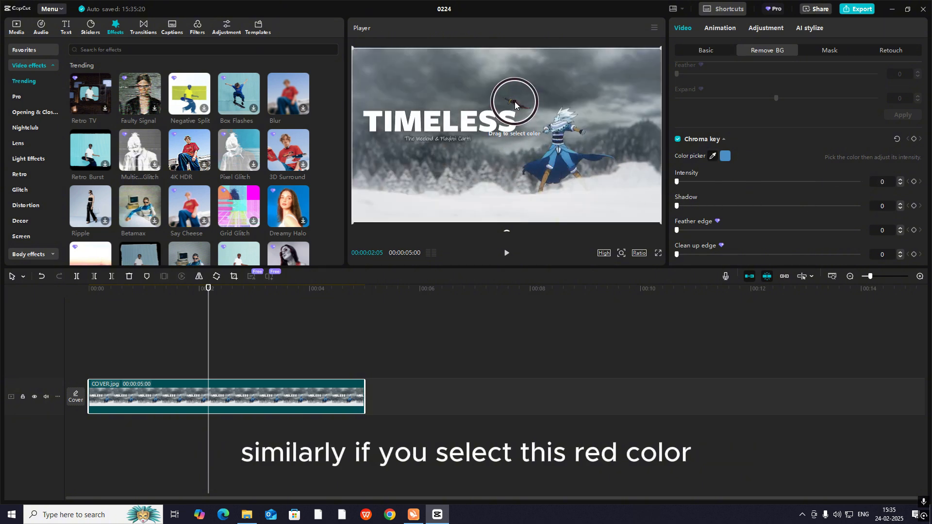
pyautogui.click(515, 104)
pyautogui.click(704, 182)
pyautogui.moveTo(720, 182); pyautogui.dragTo(865, 200)
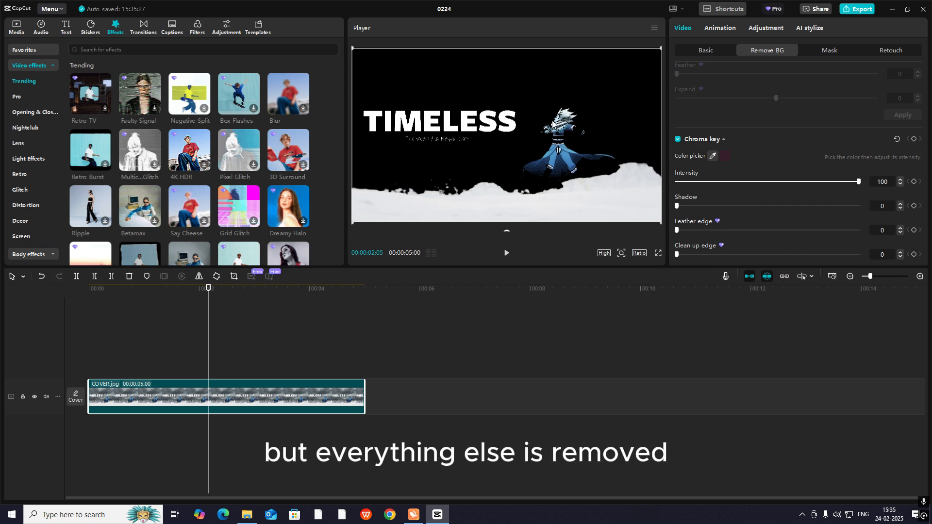
# Lower the Chroma key intensity to 2 and set its shadow to 0.
pyautogui.moveTo(834, 182); pyautogui.dragTo(681, 183)
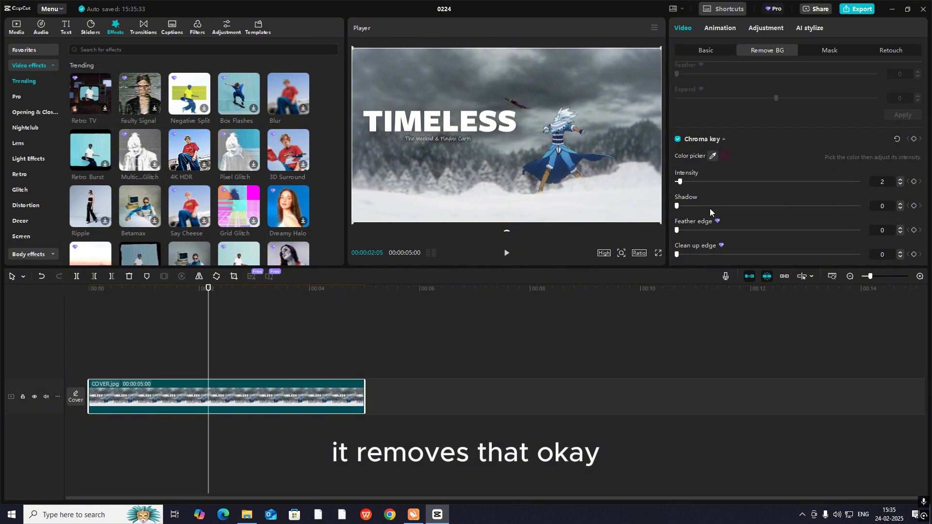
pyautogui.scroll(-1, 710, 208)
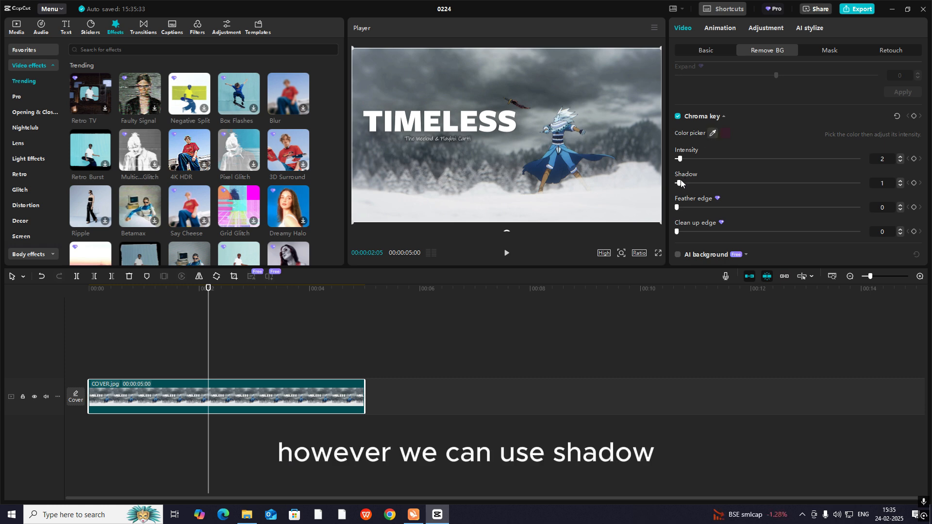
pyautogui.moveTo(677, 183); pyautogui.dragTo(647, 170)
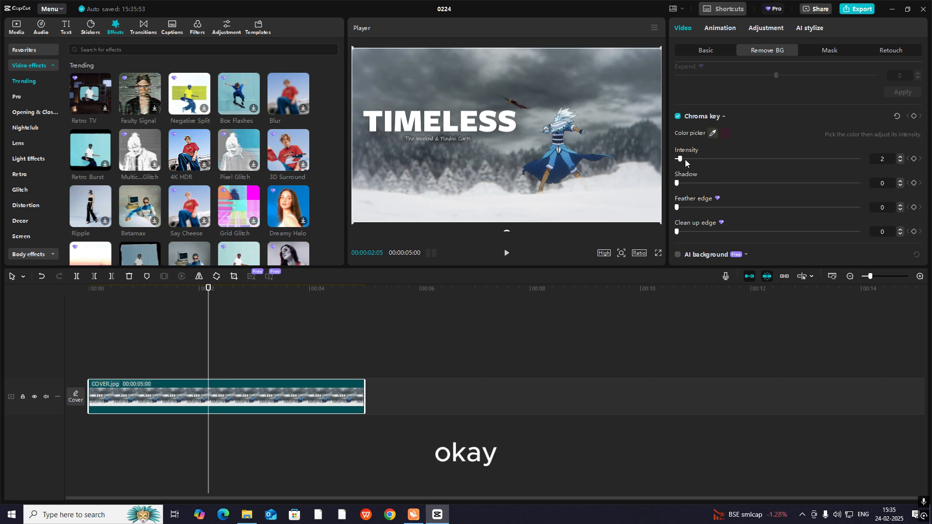
# View the clip's Mask options and open its Retouch settings.
pyautogui.scroll(3, 686, 159)
pyautogui.click(830, 51)
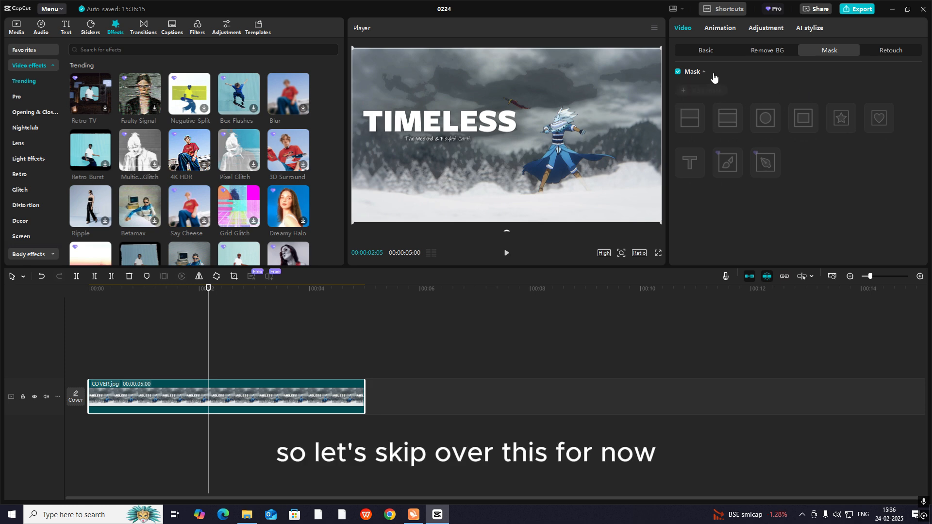
pyautogui.click(889, 52)
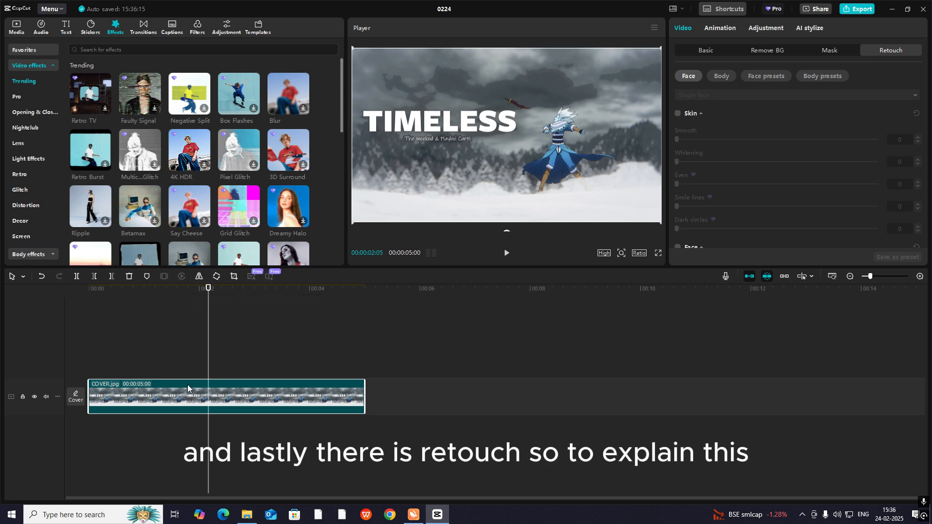
# Replace the COVER.jpg clip in the timeline with the freeze.jpg image from the imported media.
pyautogui.press('Delete')
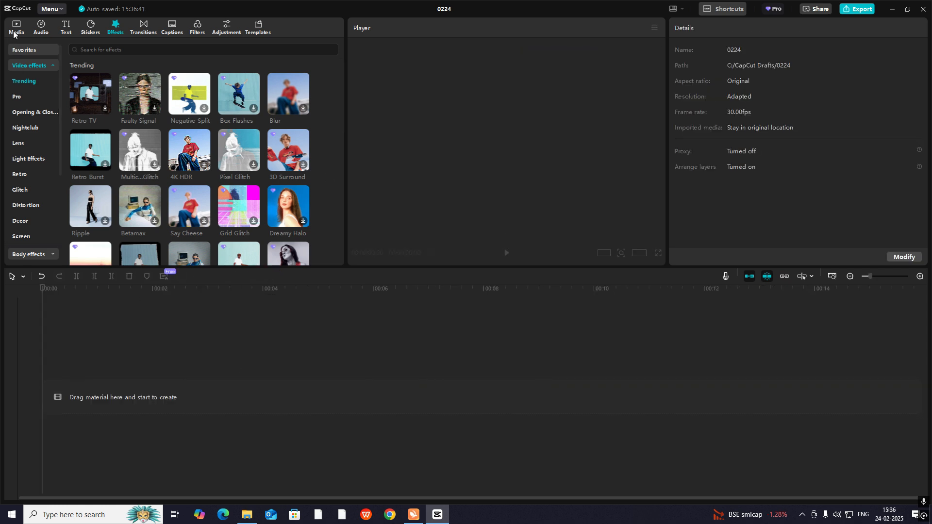
pyautogui.click(16, 26)
pyautogui.moveTo(163, 86); pyautogui.dragTo(94, 374)
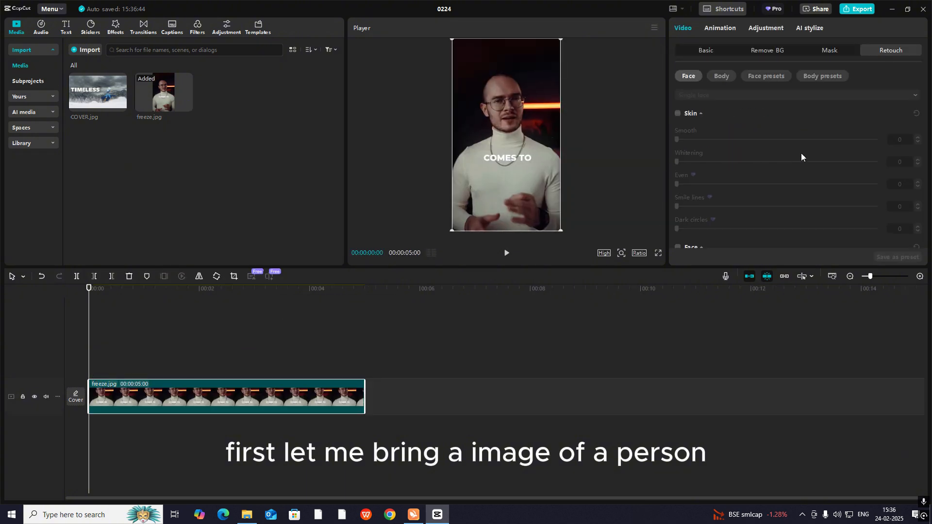
# Enable the Skin retouch for the face and set Smooth to 16.
pyautogui.scroll(-1, 786, 97)
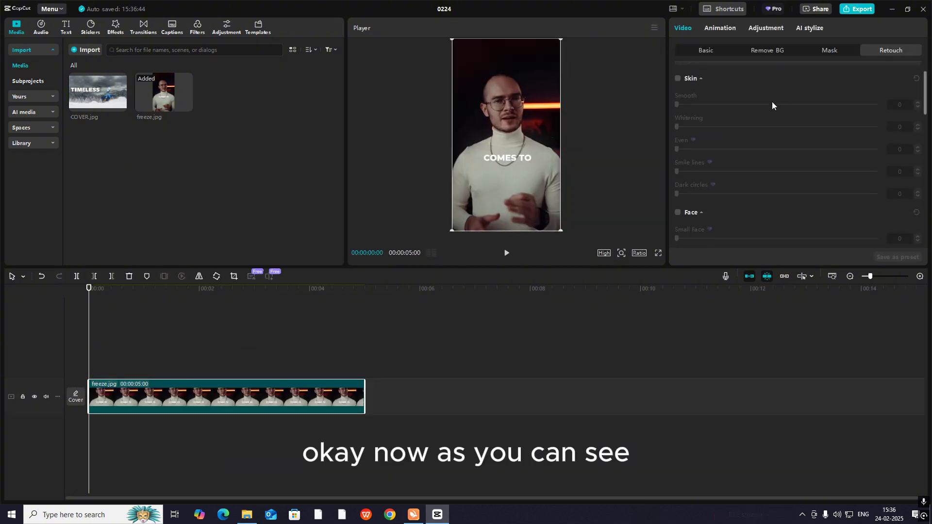
pyautogui.scroll(1, 772, 105)
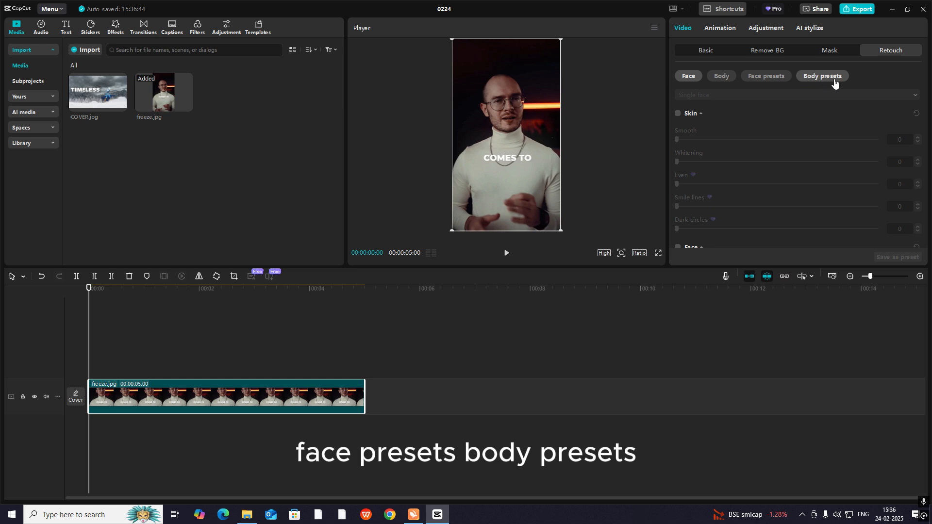
pyautogui.click(678, 115)
pyautogui.moveTo(679, 141); pyautogui.dragTo(784, 140)
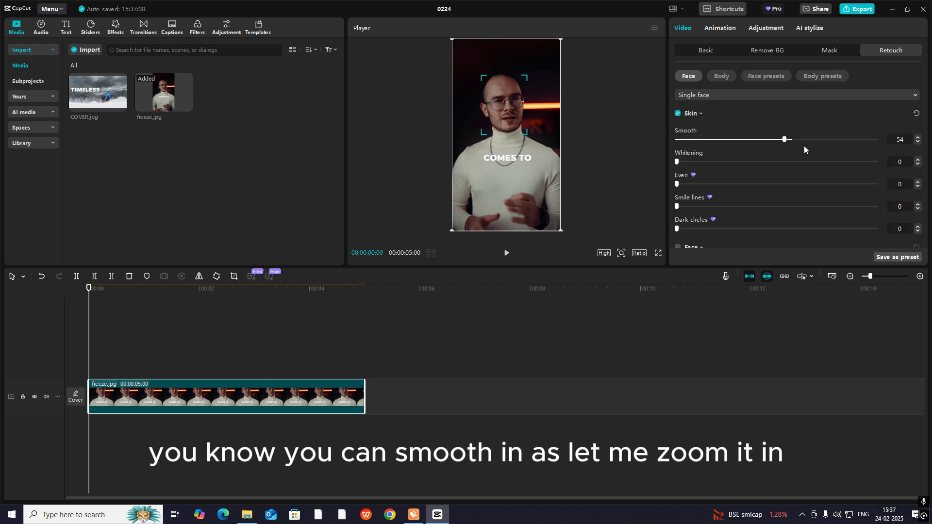
pyautogui.moveTo(733, 153); pyautogui.dragTo(708, 151)
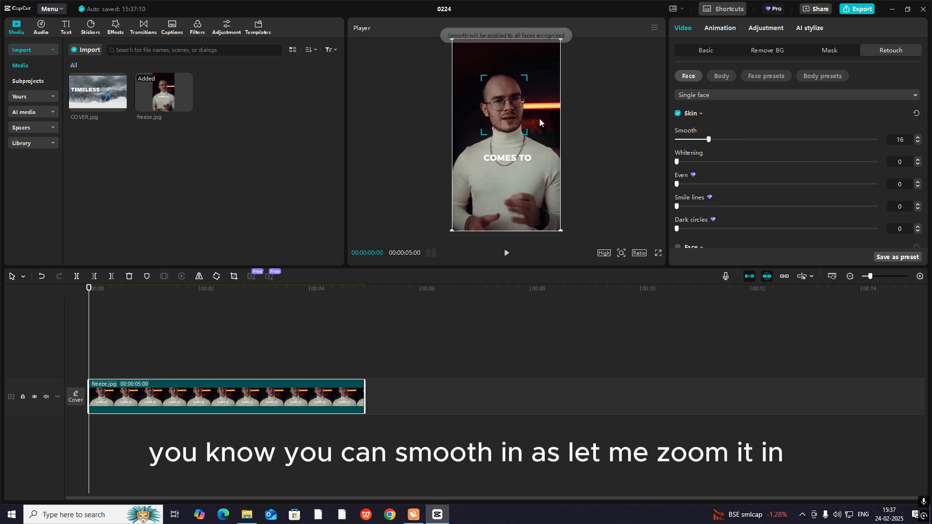
# Raise the Skin retouch's Smooth value to 100 while checking the face up close.
pyautogui.click(621, 252)
pyautogui.moveTo(603, 269); pyautogui.dragTo(642, 267)
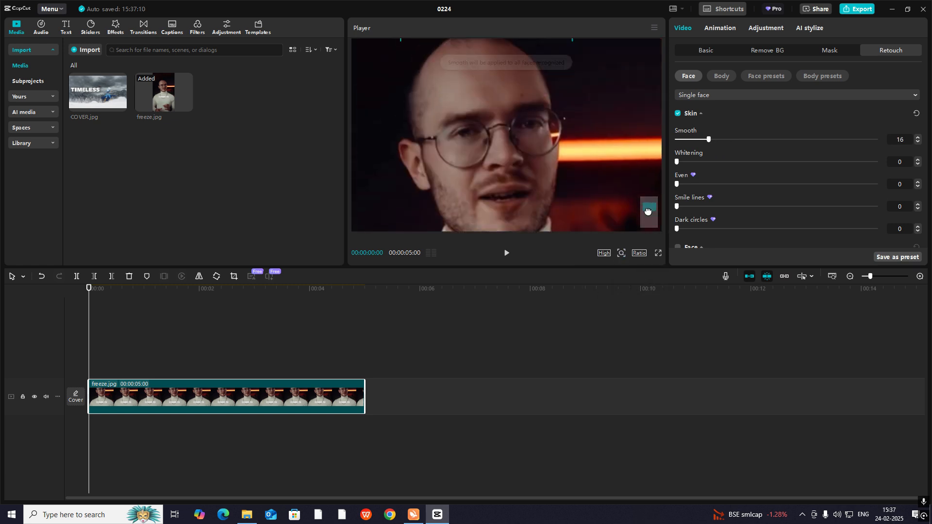
pyautogui.click(711, 139)
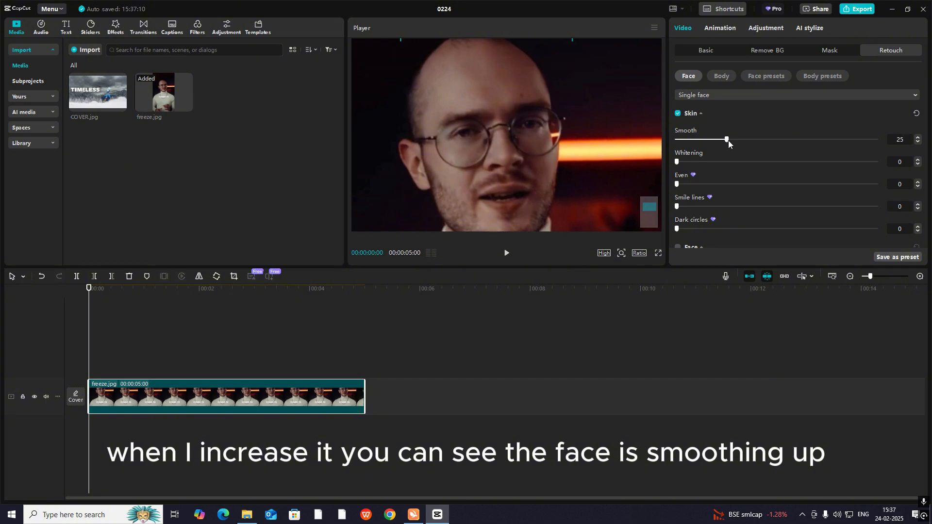
pyautogui.moveTo(729, 151); pyautogui.dragTo(750, 153)
pyautogui.moveTo(823, 164); pyautogui.dragTo(803, 153)
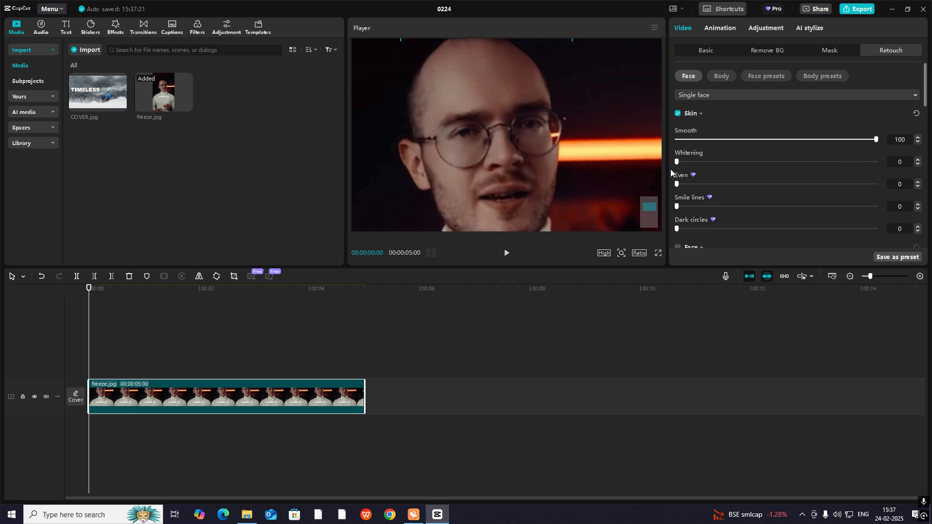
# Set the Skin retouch's Whitening to 100 and check the whole image.
pyautogui.moveTo(677, 162); pyautogui.dragTo(877, 162)
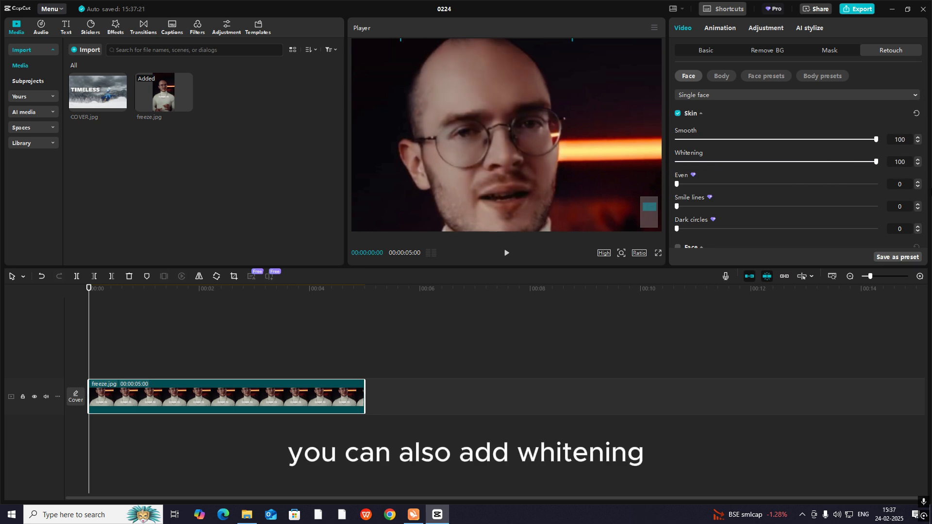
pyautogui.click(622, 252)
pyautogui.moveTo(641, 269); pyautogui.dragTo(603, 271)
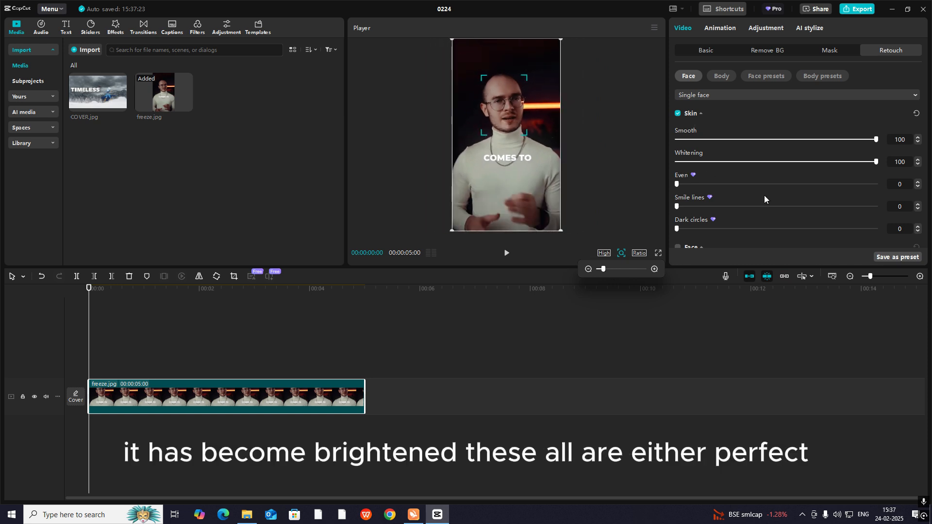
# Enable the face Makeup, apply the first look after None and set its degree to 100.
pyautogui.scroll(-6, 689, 178)
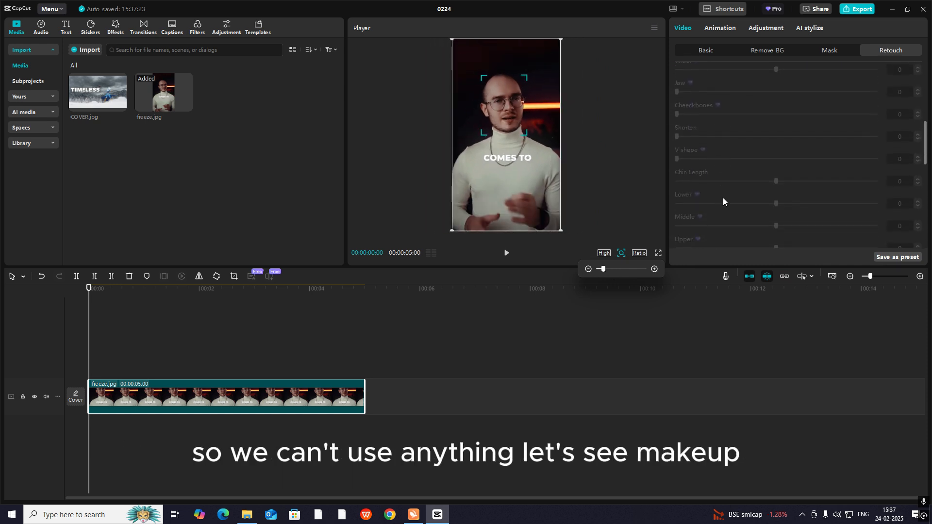
pyautogui.scroll(-5, 723, 202)
pyautogui.click(723, 197)
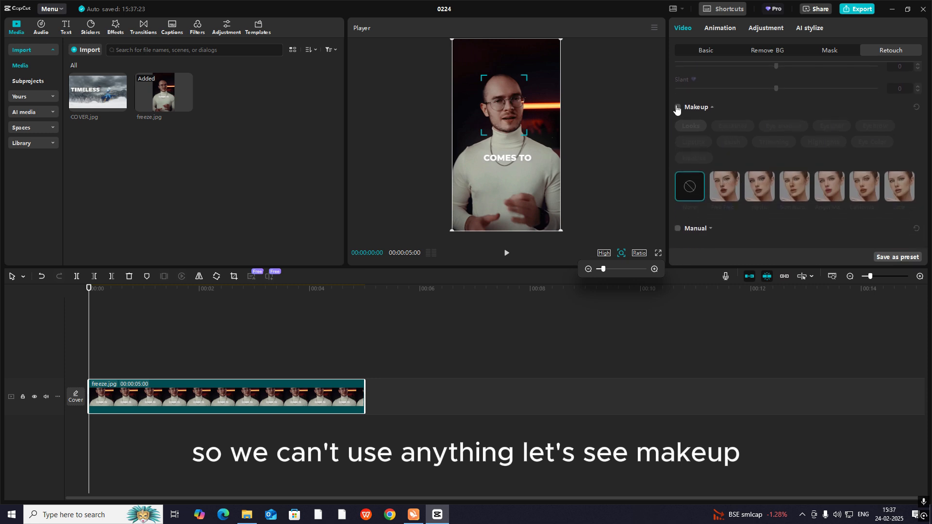
pyautogui.click(677, 108)
pyautogui.click(728, 193)
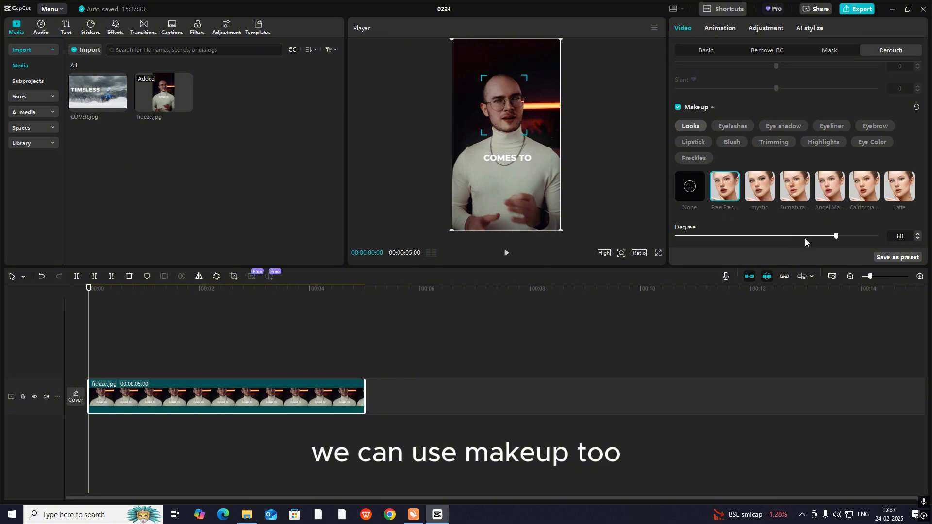
pyautogui.moveTo(762, 240); pyautogui.dragTo(876, 237)
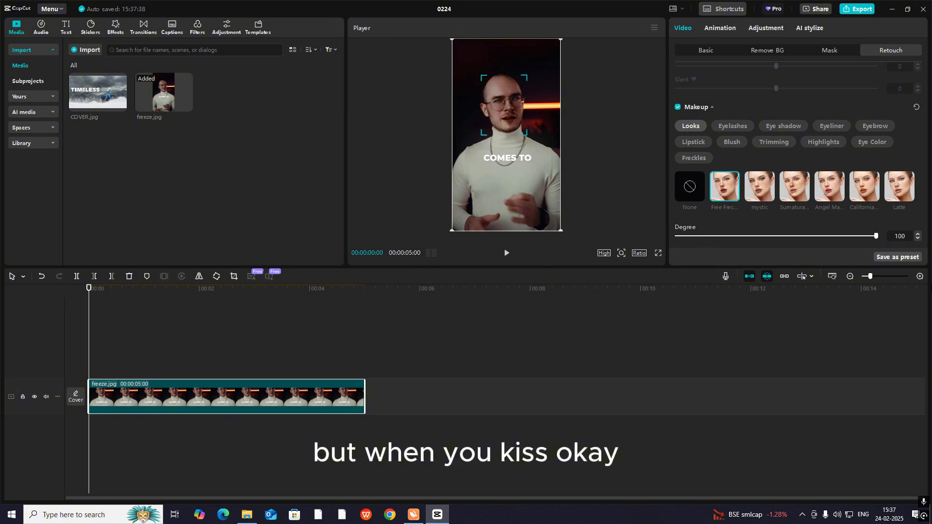
# Enable the Manual face retouch and review its brush settings and the Makeup looks.
pyautogui.scroll(-2, 802, 183)
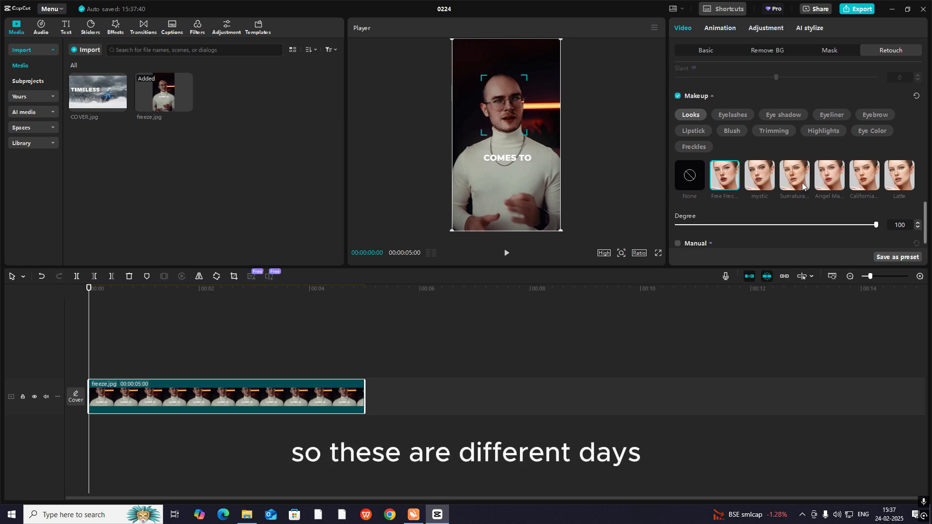
pyautogui.click(678, 228)
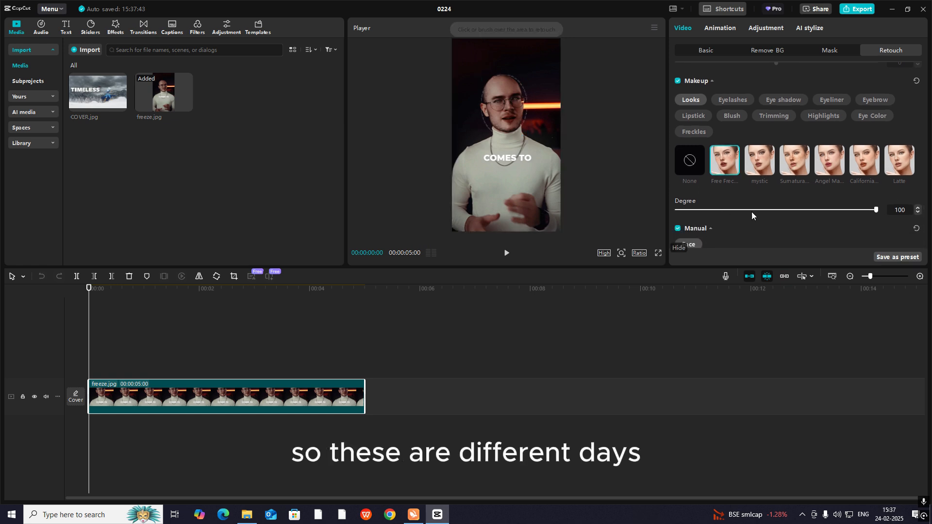
pyautogui.scroll(-4, 752, 209)
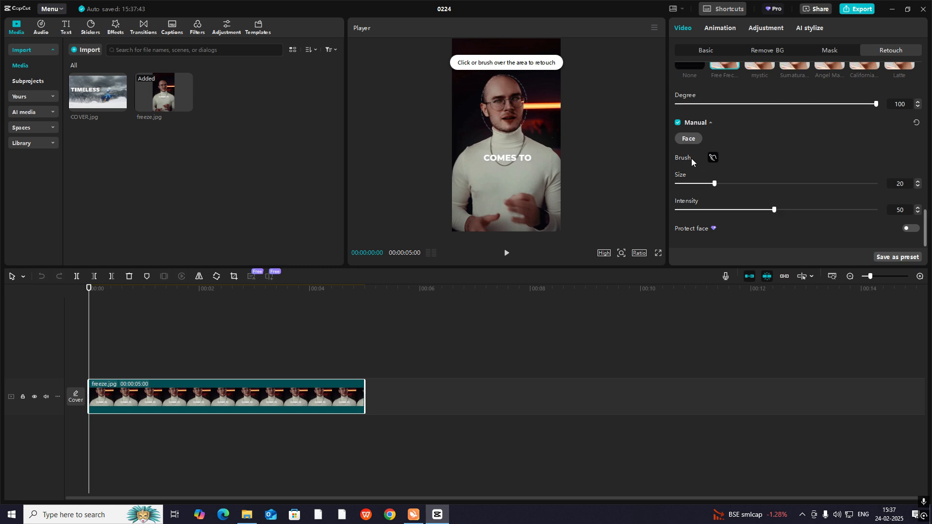
pyautogui.scroll(2, 706, 191)
pyautogui.scroll(-2, 702, 214)
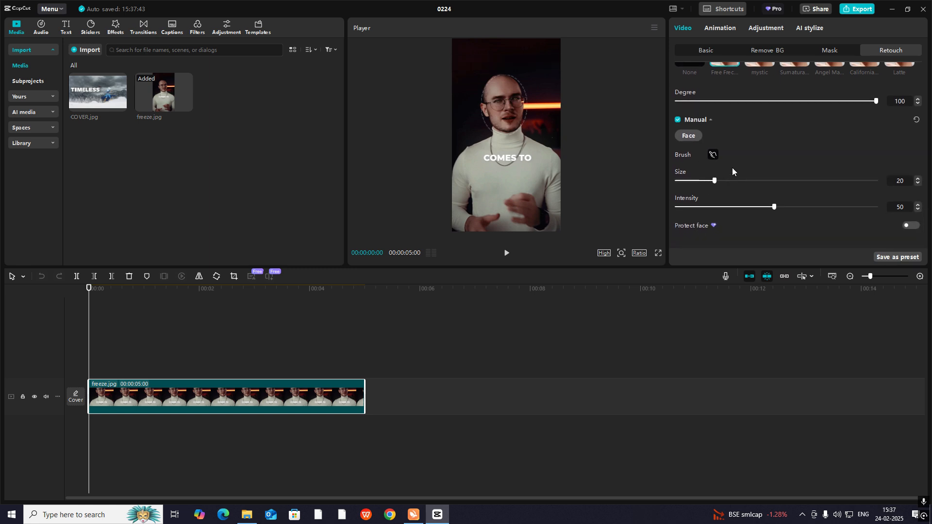
pyautogui.scroll(4, 727, 164)
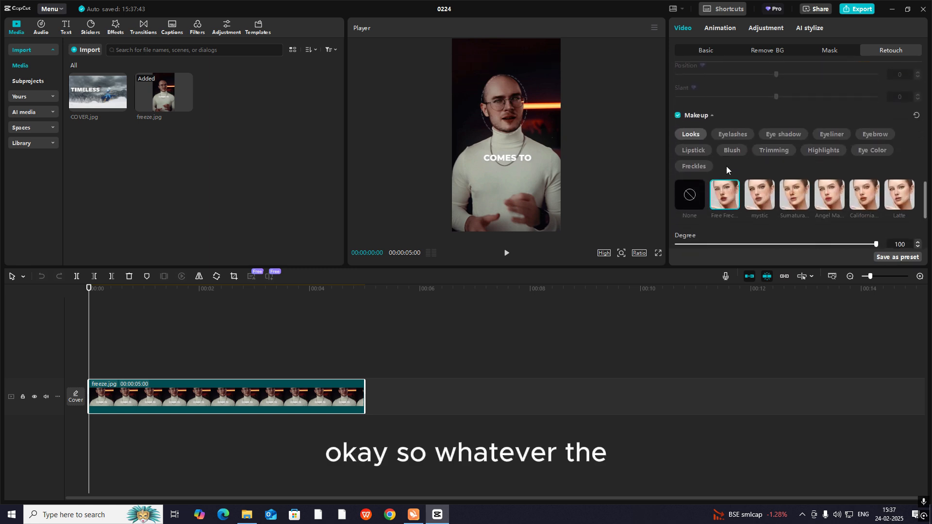
pyautogui.scroll(-1, 726, 166)
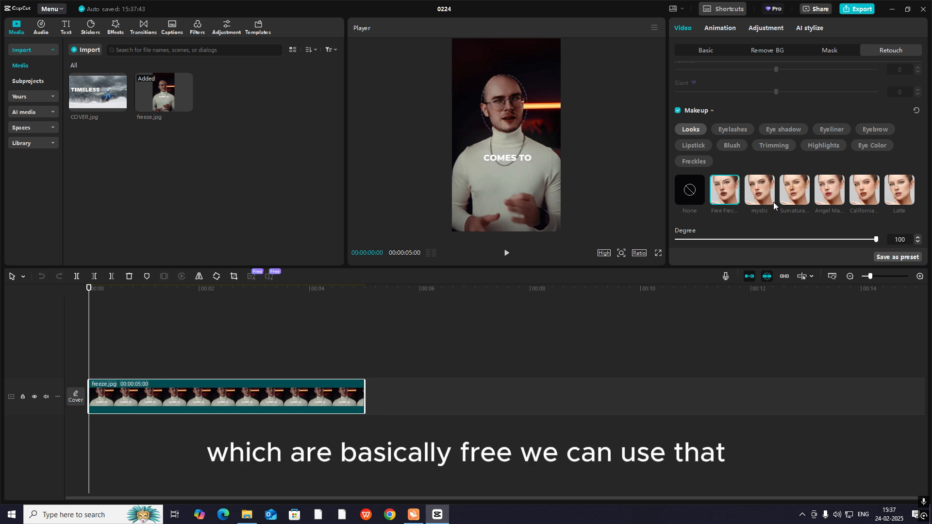
pyautogui.scroll(5, 747, 160)
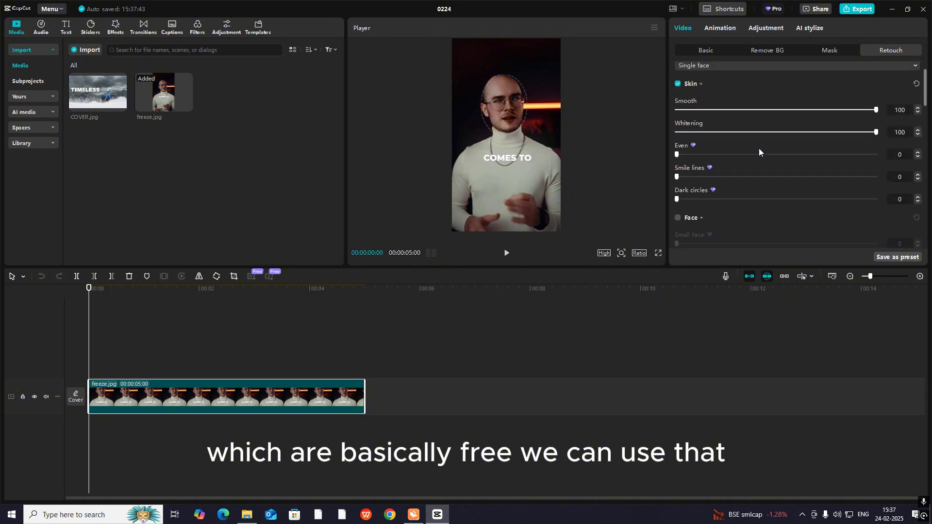
# Enable the Auto body retouch and set Body to 100, trying Waist and Smooth and returning both to 0.
pyautogui.scroll(1, 759, 153)
pyautogui.click(720, 77)
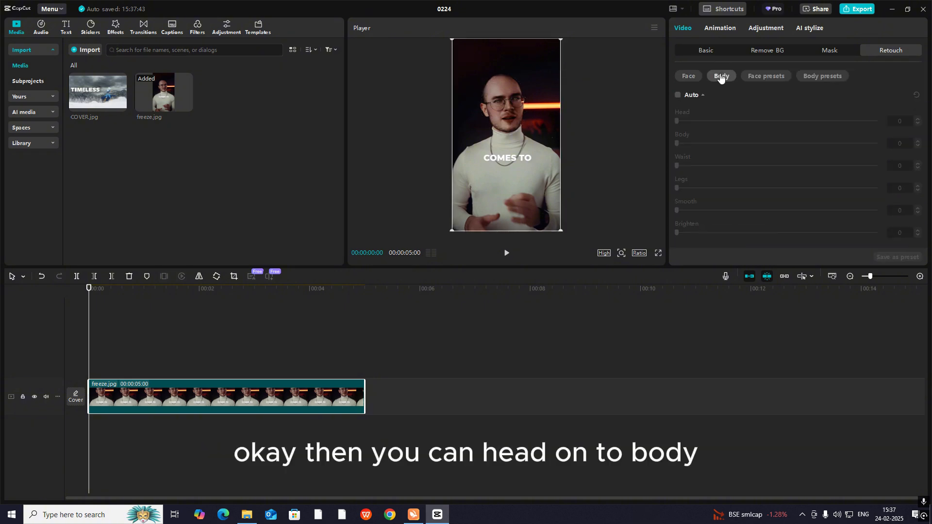
pyautogui.click(678, 96)
pyautogui.moveTo(678, 120); pyautogui.dragTo(879, 144)
pyautogui.moveTo(701, 167); pyautogui.dragTo(588, 182)
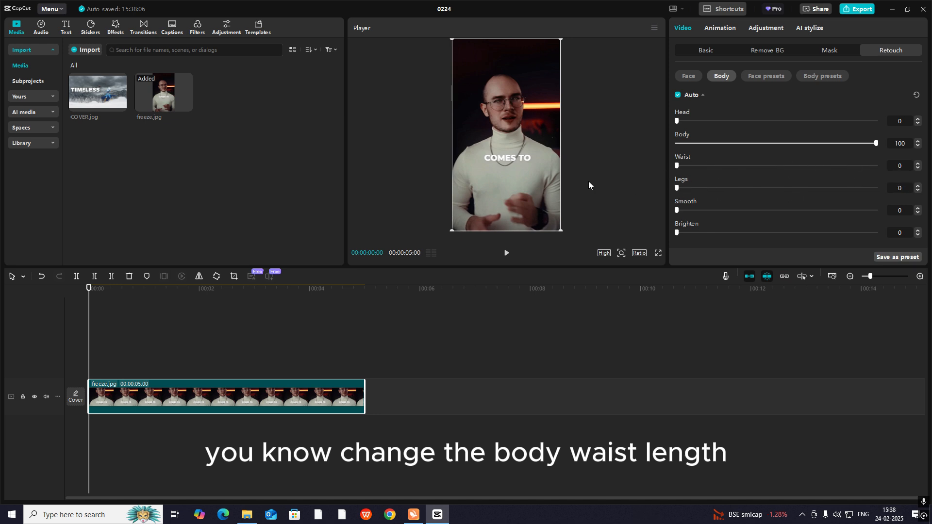
pyautogui.moveTo(740, 211); pyautogui.dragTo(642, 206)
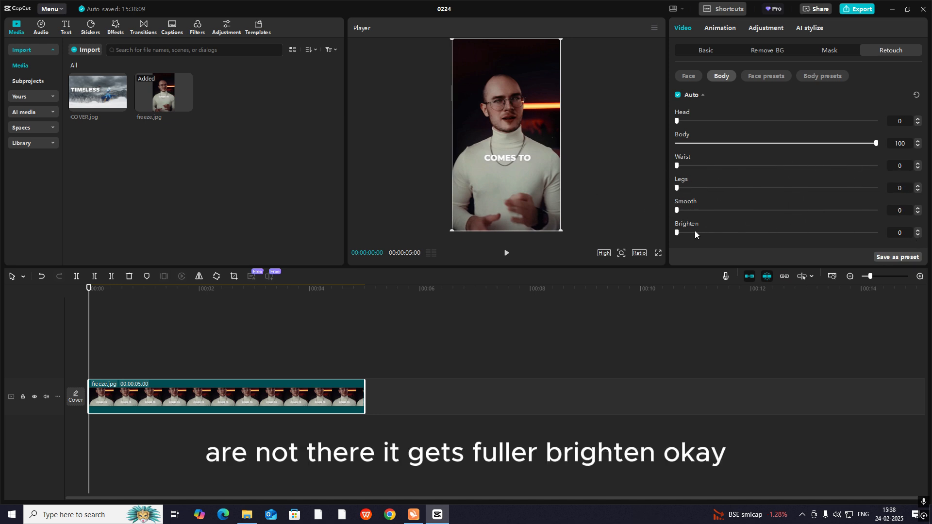
# Enable the Manual body retouch and try the Stretch value, returning it to 0.
pyautogui.scroll(-3, 769, 210)
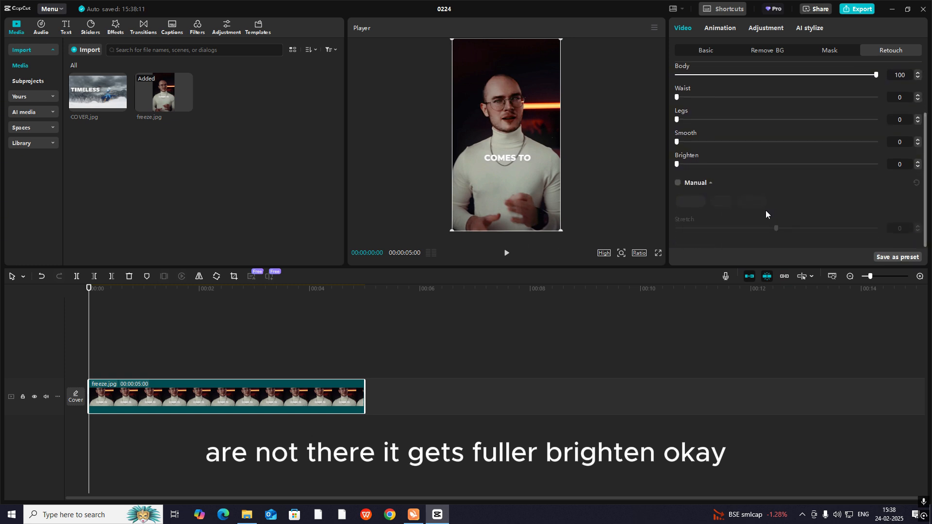
pyautogui.click(677, 182)
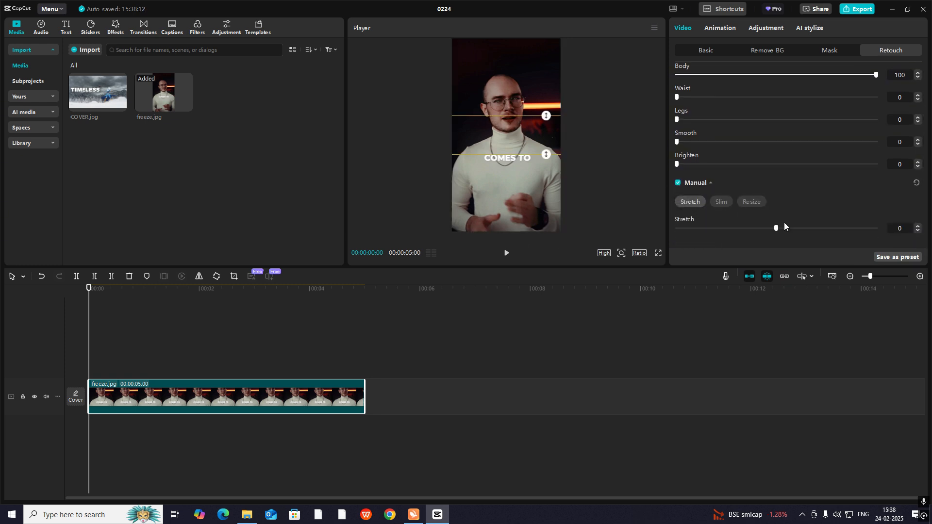
pyautogui.moveTo(744, 233); pyautogui.dragTo(776, 238)
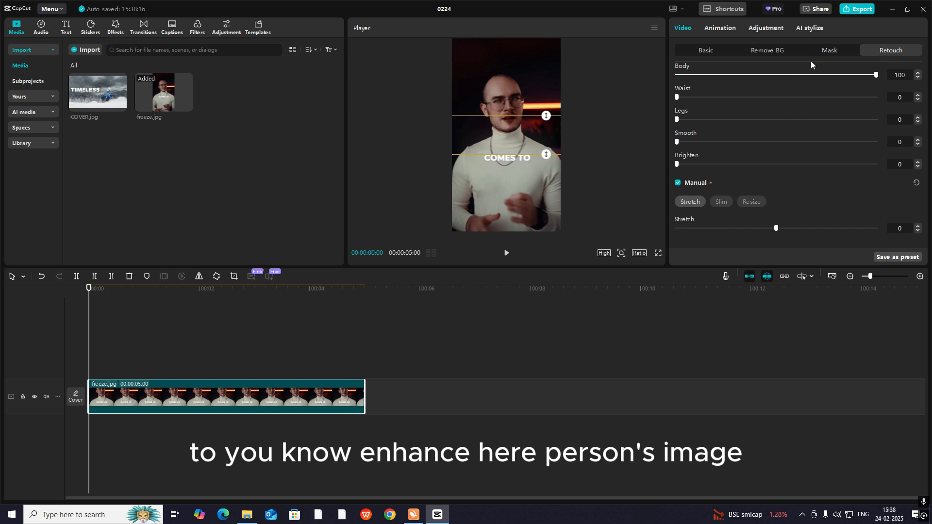
# View the saved Face presets and Body presets.
pyautogui.scroll(5, 776, 97)
pyautogui.click(767, 77)
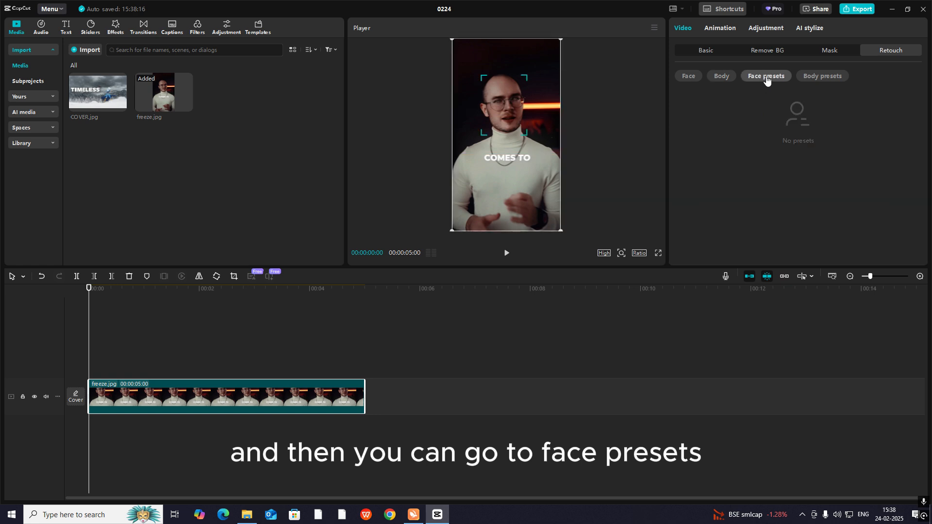
pyautogui.click(822, 78)
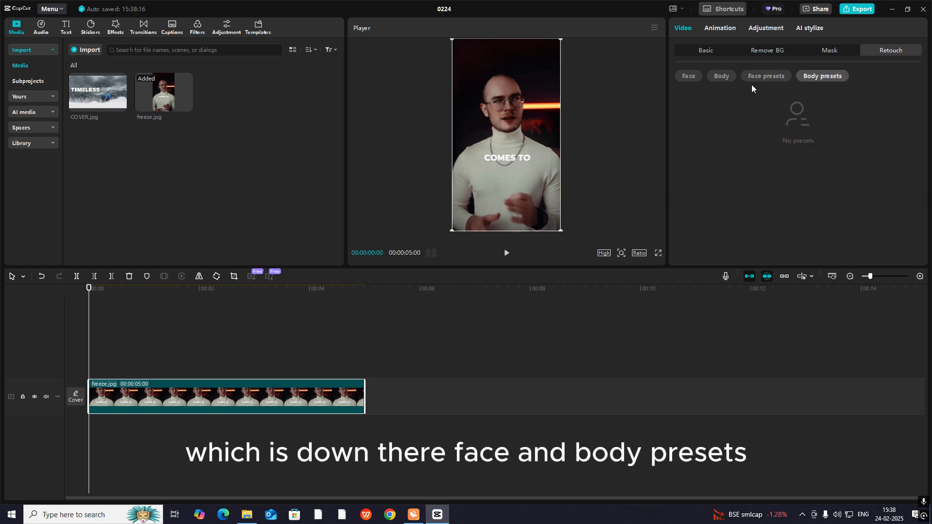
# Review the Body and Face retouch settings that can be saved as presets.
pyautogui.click(724, 78)
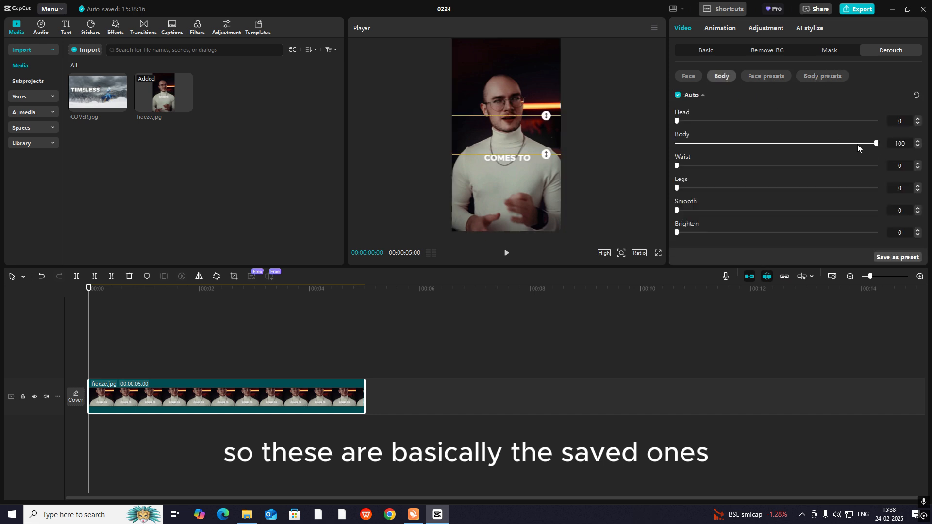
pyautogui.scroll(-3, 857, 144)
pyautogui.scroll(3, 749, 149)
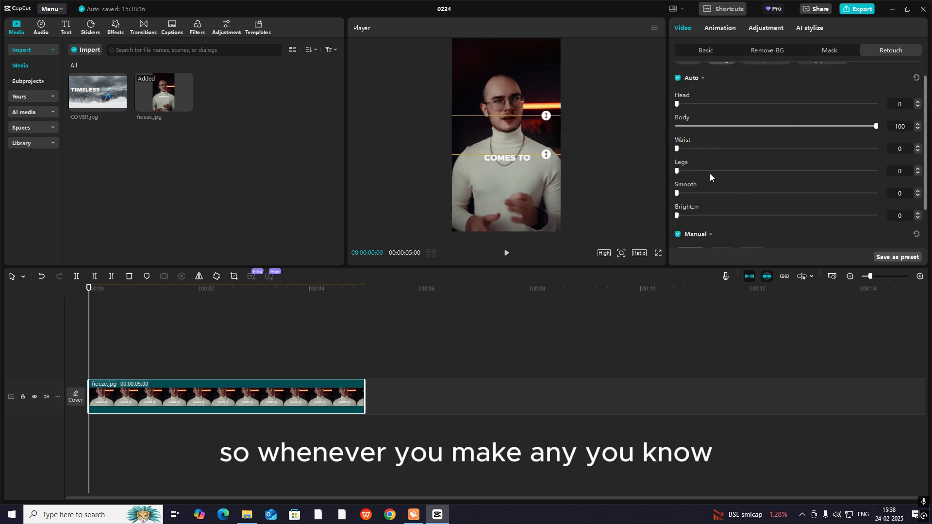
pyautogui.click(709, 52)
pyautogui.click(881, 48)
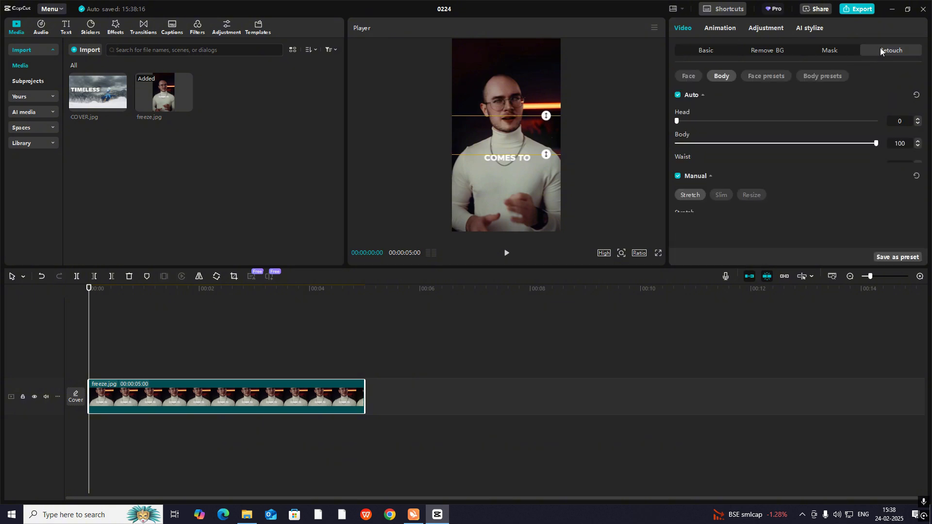
pyautogui.scroll(-3, 787, 128)
pyautogui.scroll(-10, 799, 135)
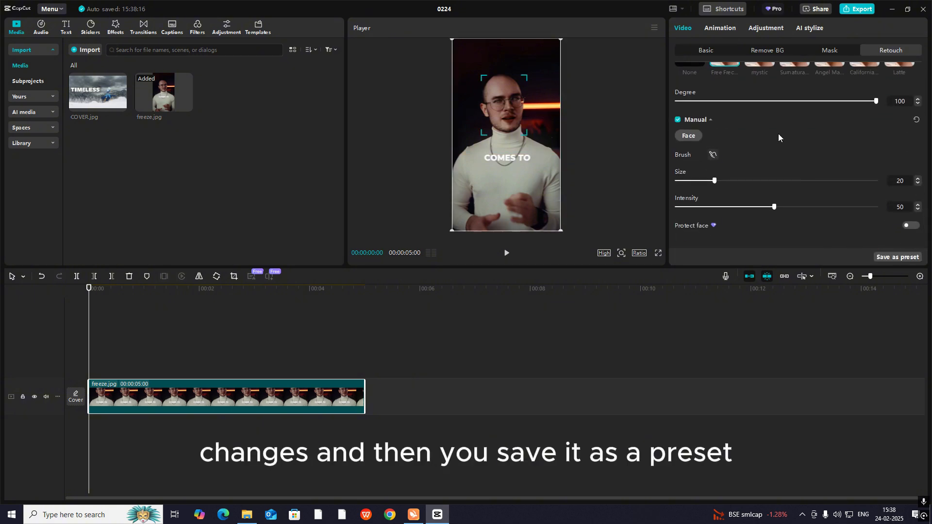
pyautogui.scroll(12, 803, 173)
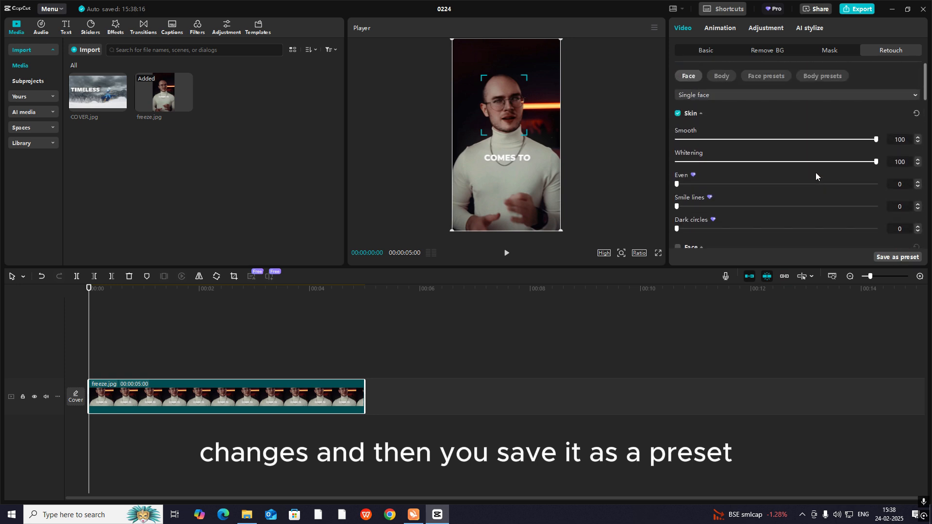
# Revisit the Face presets and open the clip's Animation options.
pyautogui.click(776, 80)
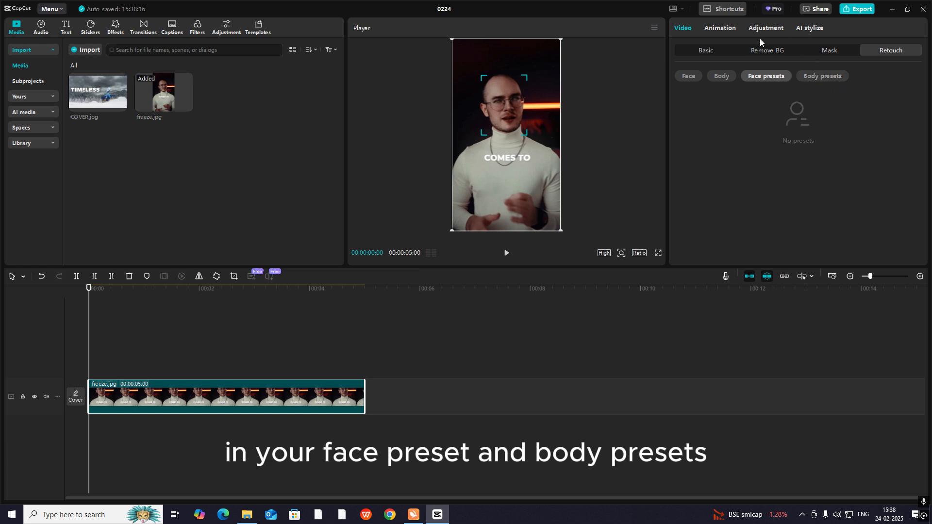
pyautogui.click(728, 30)
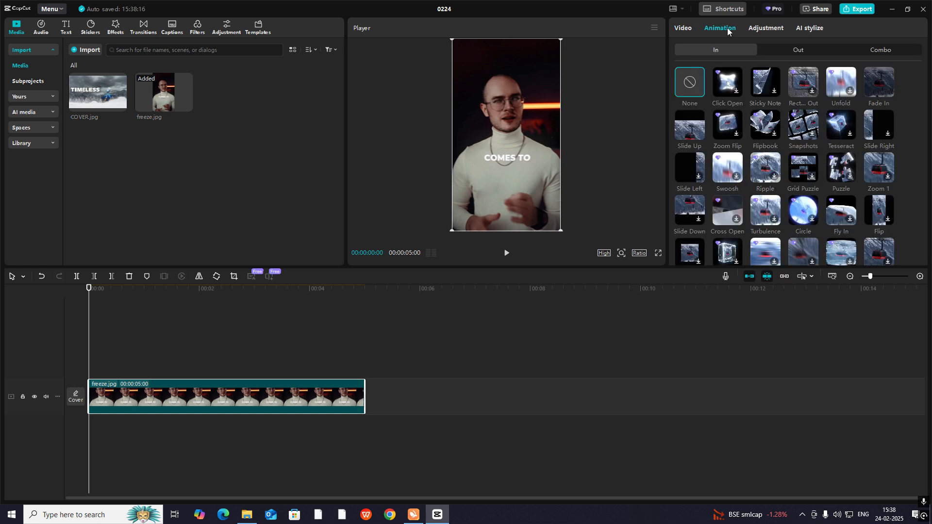
# Apply the Fade In entrance animation to the freeze.jpg clip and preview the clip's start.
pyautogui.click(682, 28)
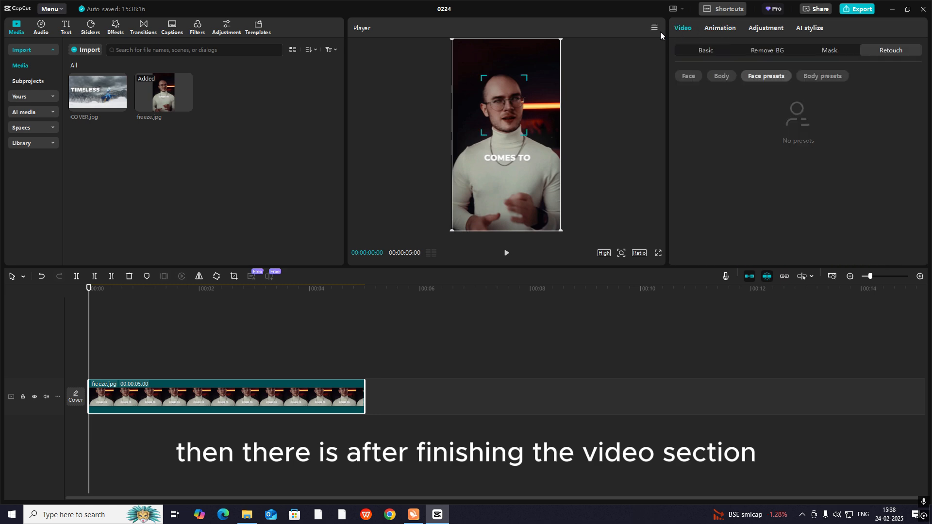
pyautogui.click(731, 30)
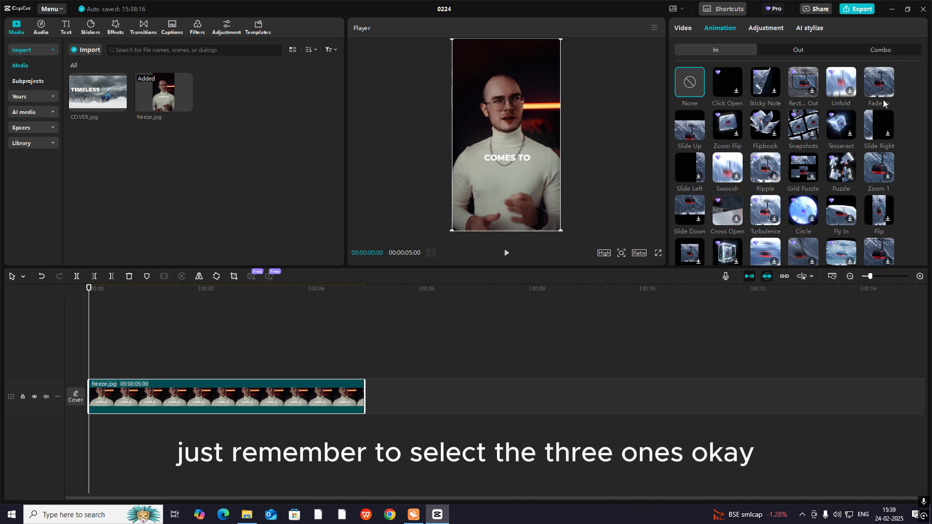
pyautogui.click(881, 79)
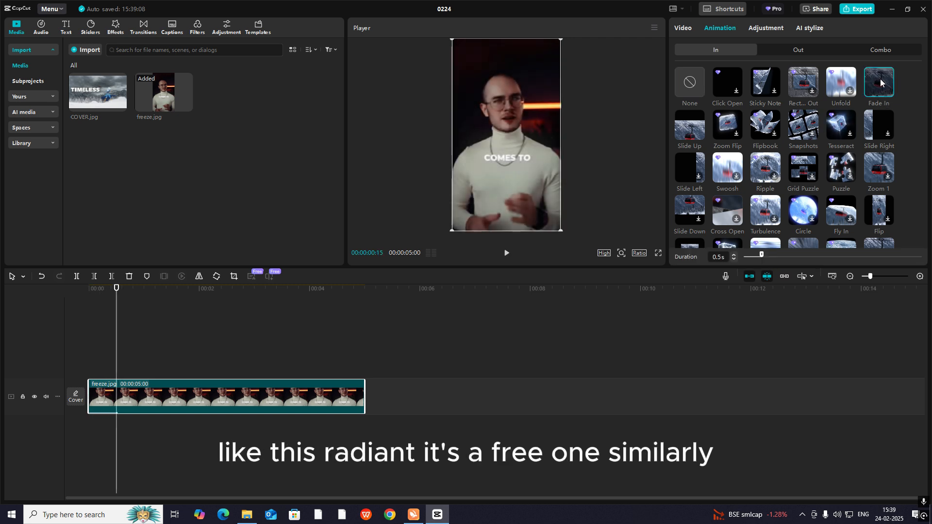
pyautogui.click(805, 49)
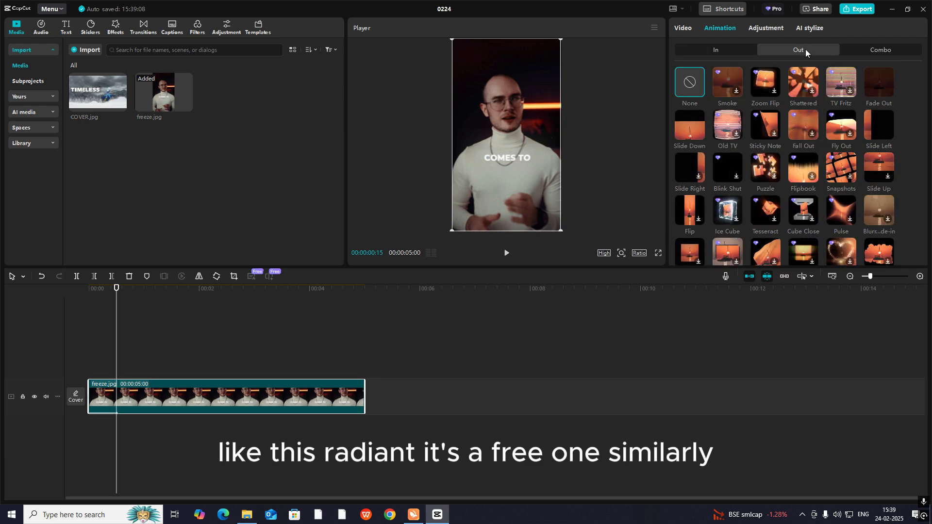
pyautogui.click(734, 49)
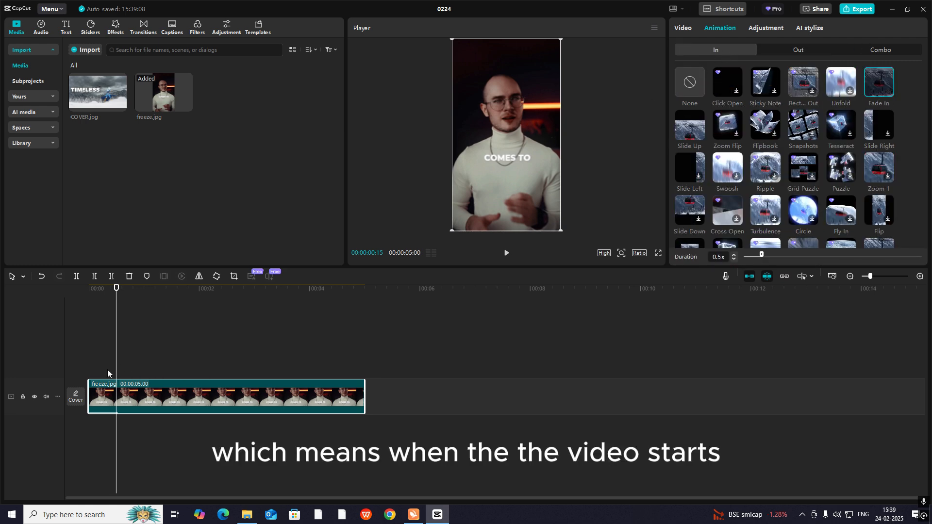
pyautogui.moveTo(115, 371)
pyautogui.mouseDown()
pyautogui.moveTo(87, 374)
pyautogui.moveTo(112, 374)
pyautogui.mouseUp()
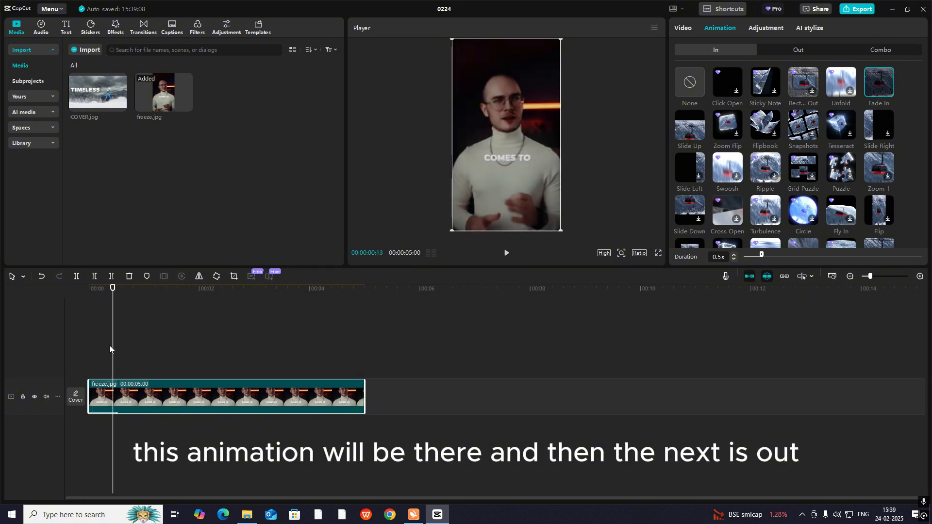
# Apply the Fade Out exit animation to the freeze.jpg clip and view the available Combo animations.
pyautogui.click(792, 50)
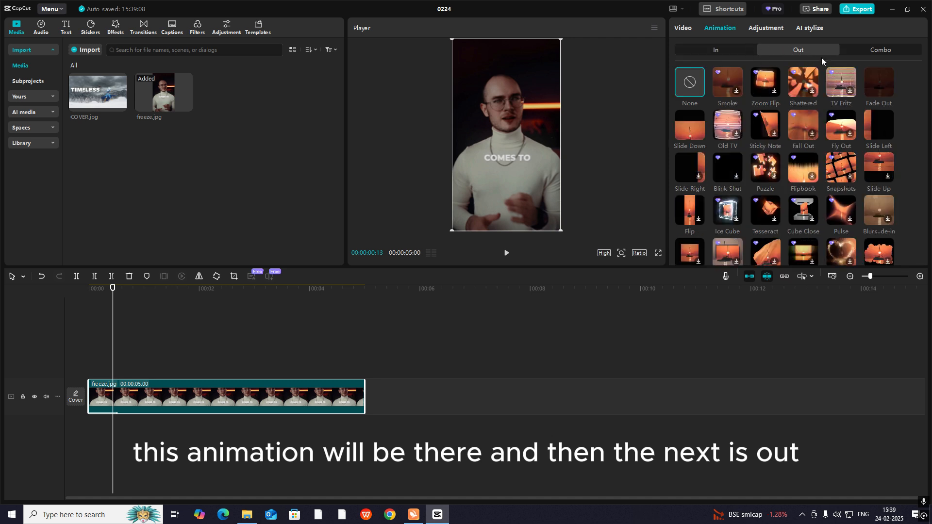
pyautogui.click(241, 355)
pyautogui.moveTo(241, 355); pyautogui.dragTo(355, 379)
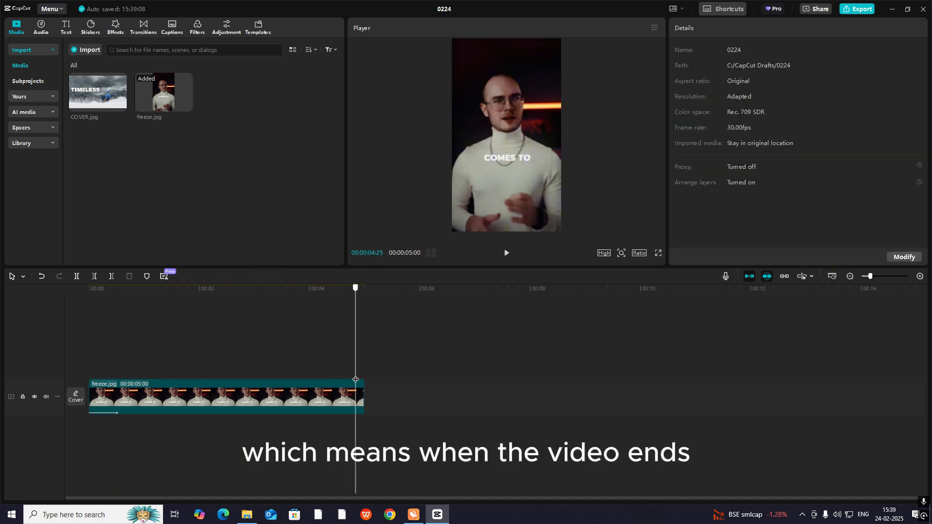
pyautogui.click(349, 396)
pyautogui.click(720, 28)
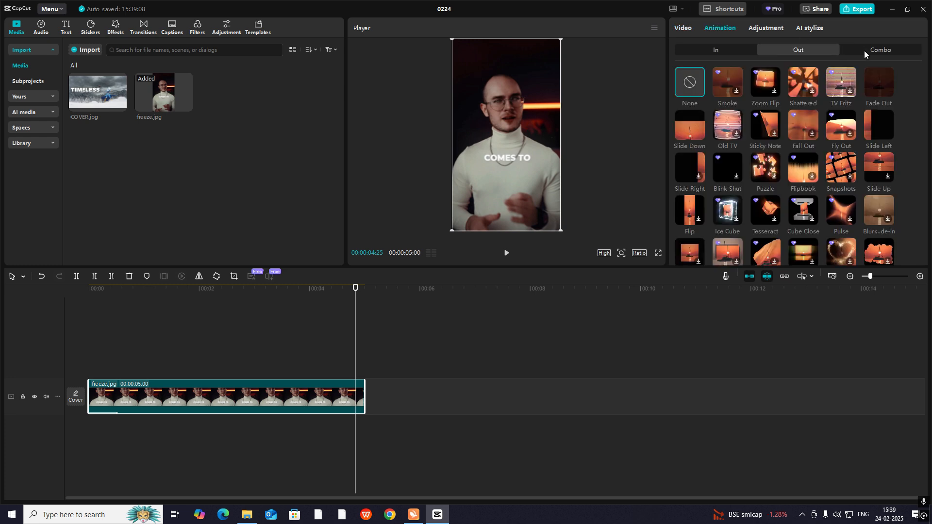
pyautogui.click(885, 80)
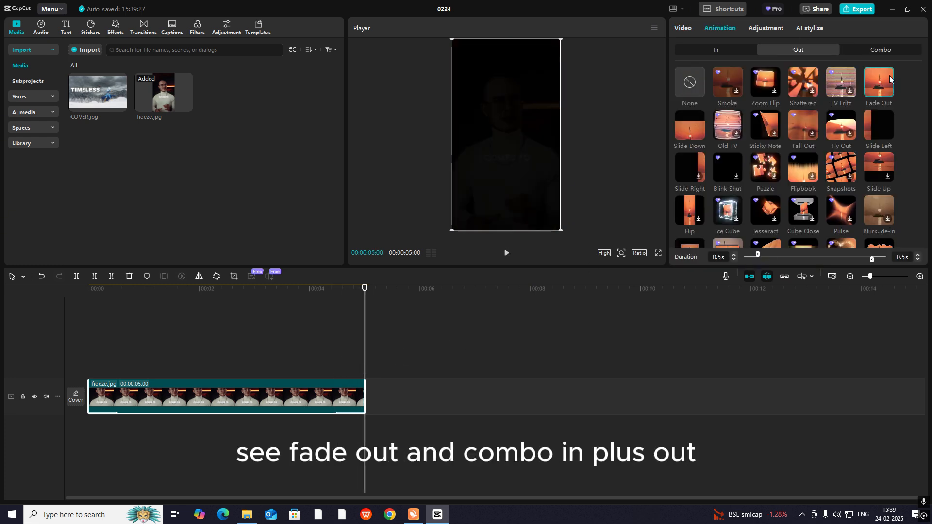
pyautogui.click(888, 51)
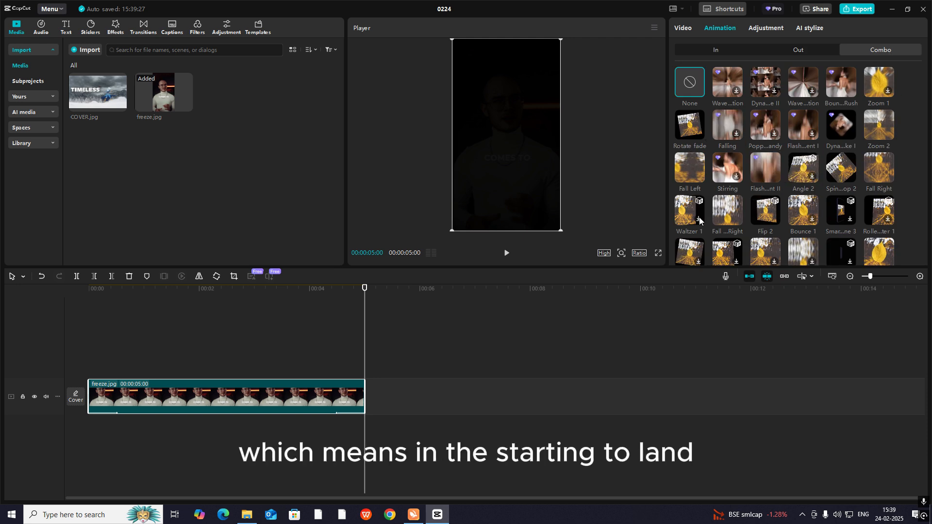
pyautogui.moveTo(116, 321); pyautogui.dragTo(307, 334)
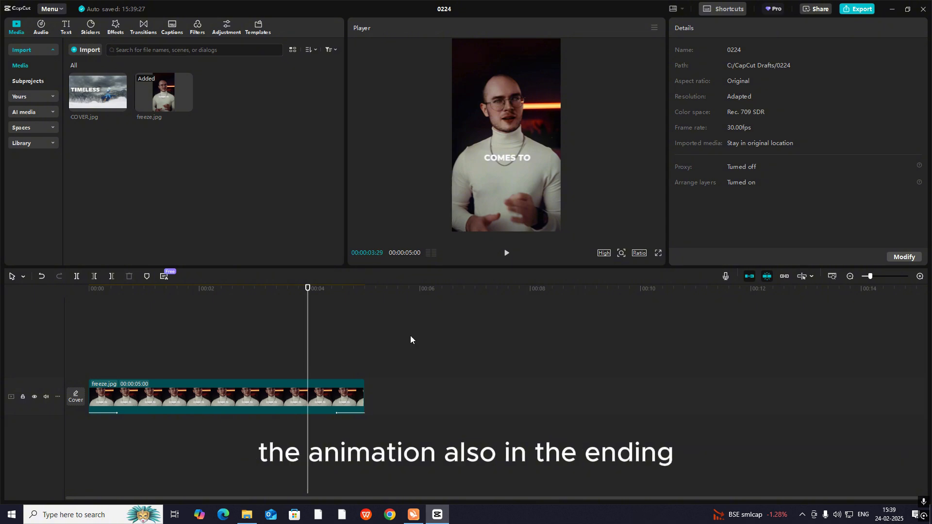
# Remove both the exit and entrance animations from the freeze.jpg clip by setting each to None.
pyautogui.click(342, 387)
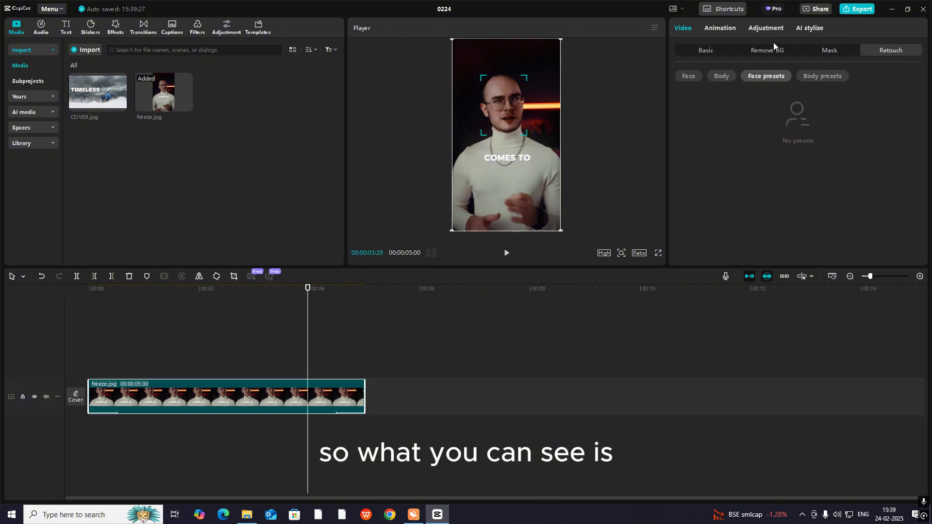
pyautogui.click(724, 28)
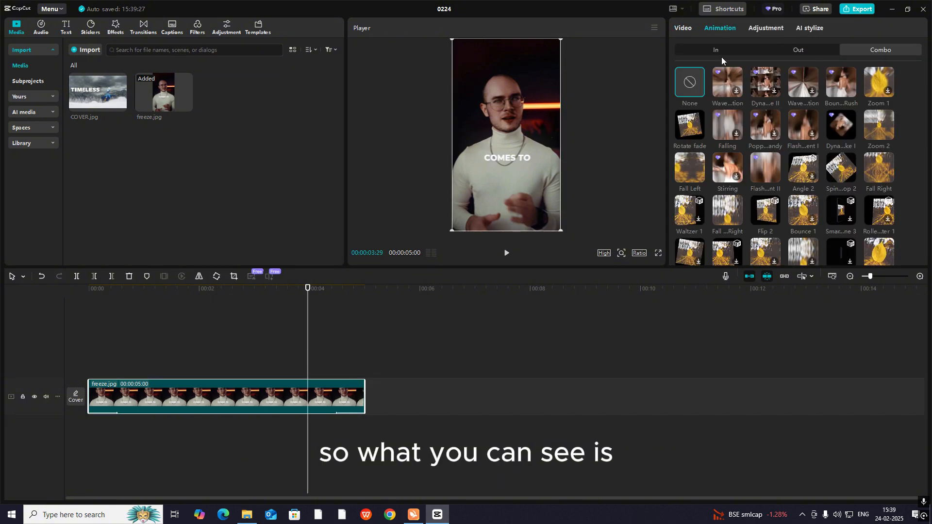
pyautogui.click(804, 47)
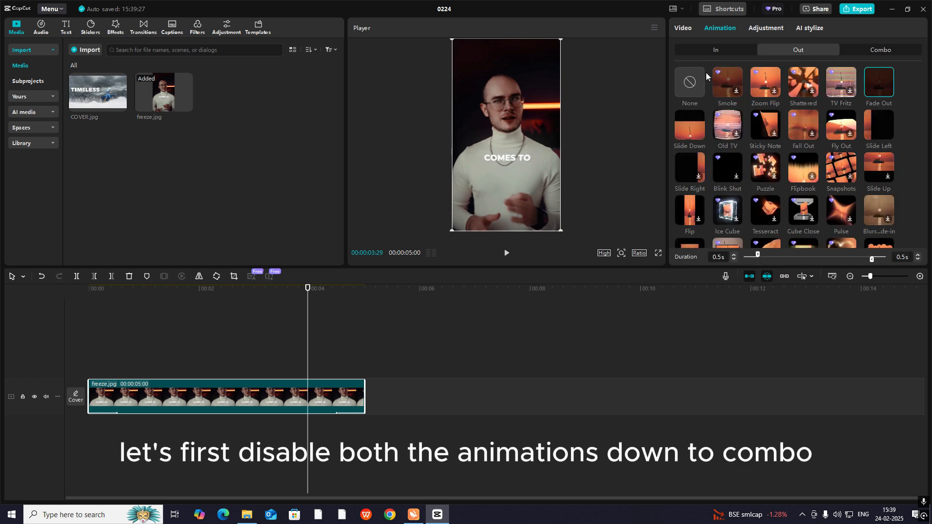
pyautogui.click(704, 74)
pyautogui.click(717, 49)
pyautogui.click(688, 75)
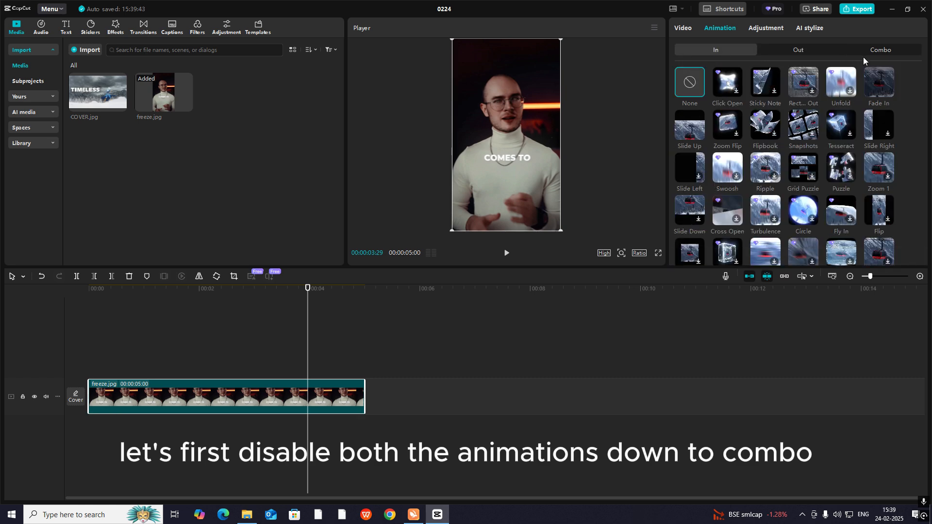
# Apply the Zoom 2 combo animation to the clip and preview it from the start.
pyautogui.click(877, 50)
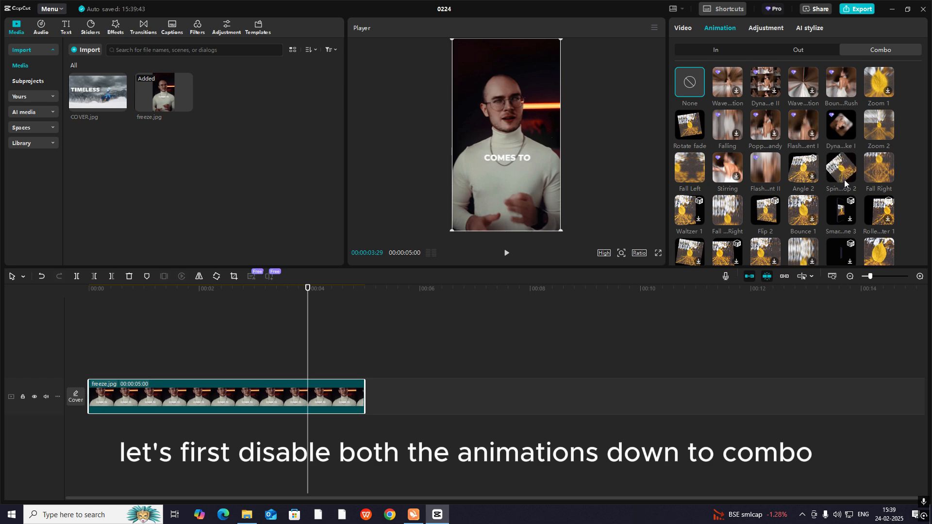
pyautogui.click(880, 131)
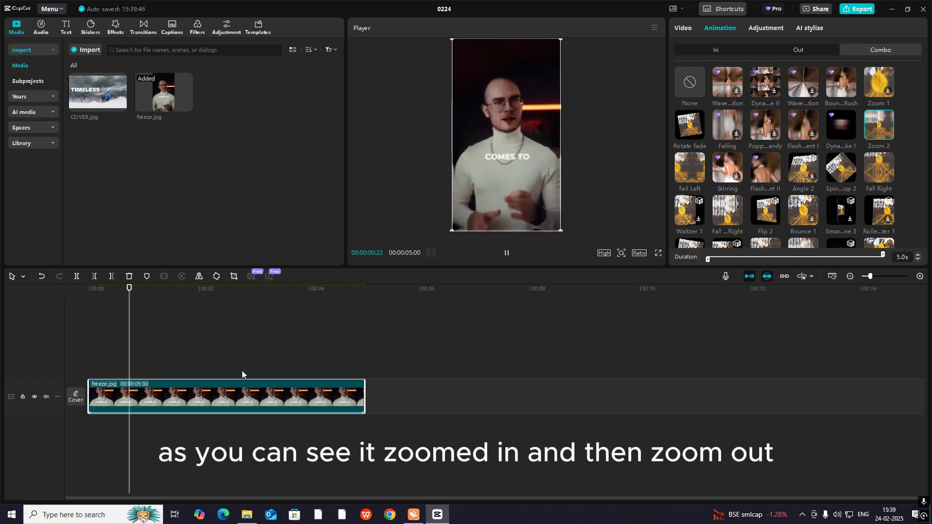
pyautogui.click(92, 377)
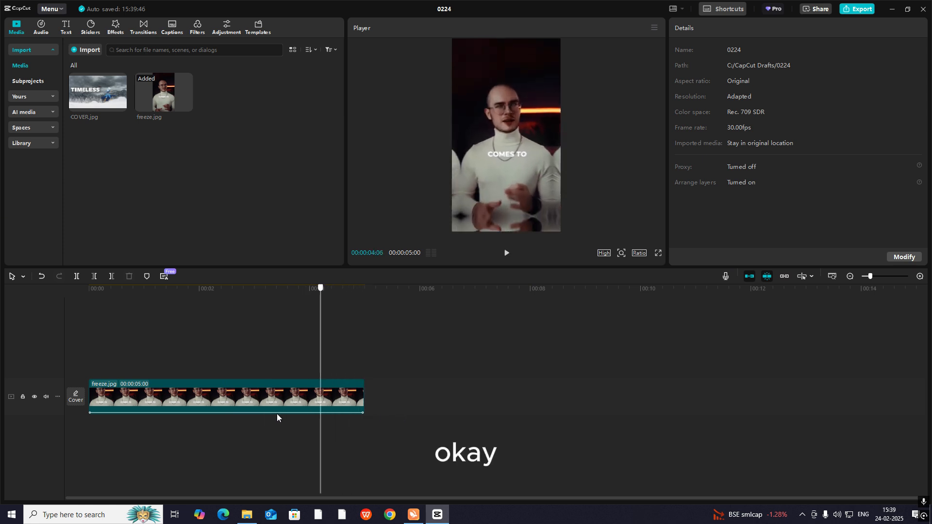
# Open the clip's Basic color adjustments and try Temp at -48 and 50, returning it to 0.
pyautogui.click(360, 399)
pyautogui.click(764, 28)
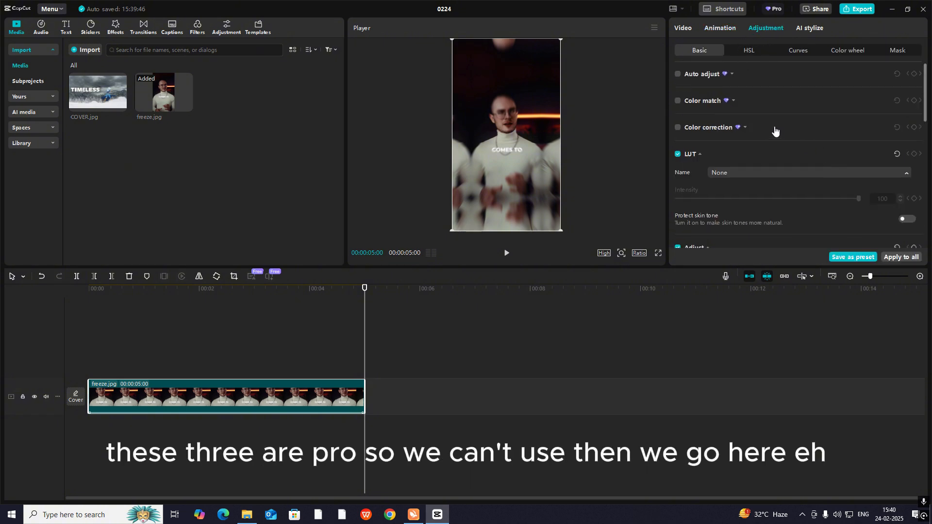
pyautogui.scroll(-6, 776, 136)
pyautogui.scroll(2, 775, 132)
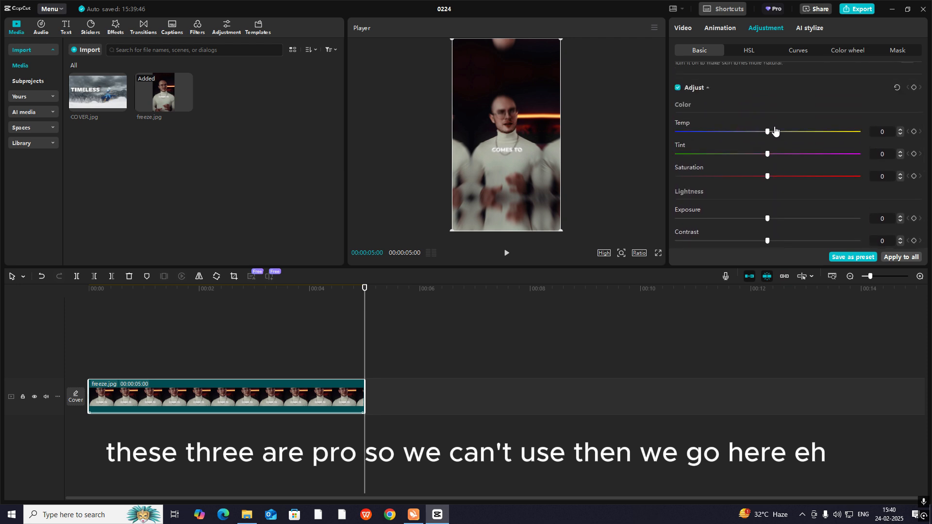
pyautogui.moveTo(767, 131); pyautogui.dragTo(754, 131)
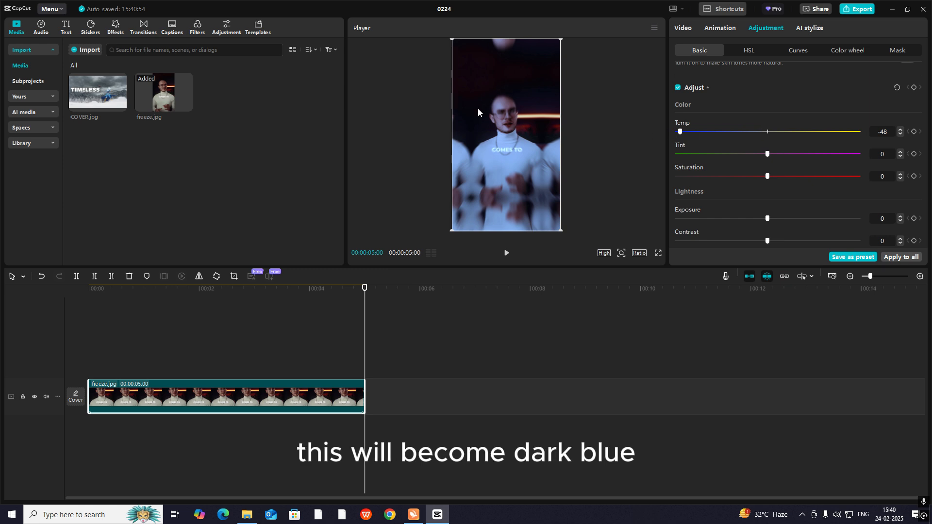
pyautogui.moveTo(680, 131); pyautogui.dragTo(890, 138)
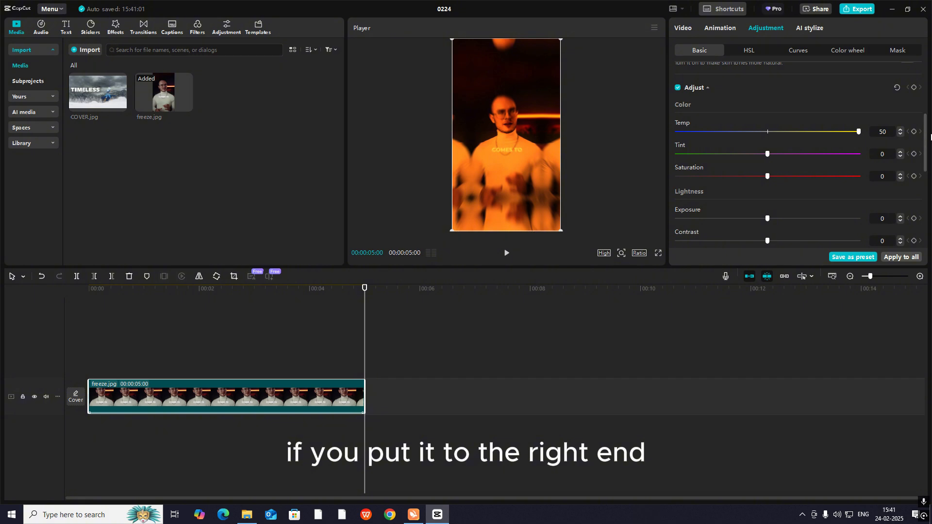
pyautogui.moveTo(852, 130); pyautogui.dragTo(780, 136)
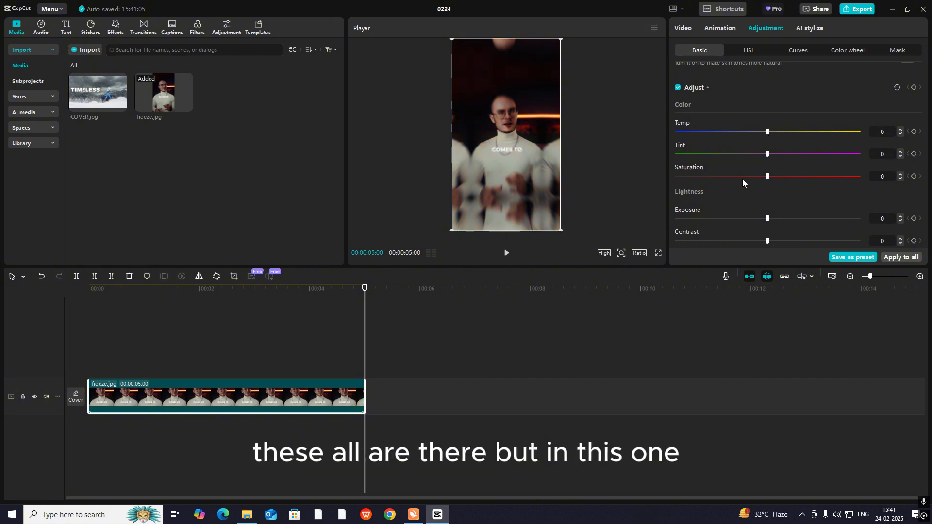
# Try the clip's Saturation at -50 and 6, returning it to 0.
pyautogui.moveTo(767, 176); pyautogui.dragTo(691, 179)
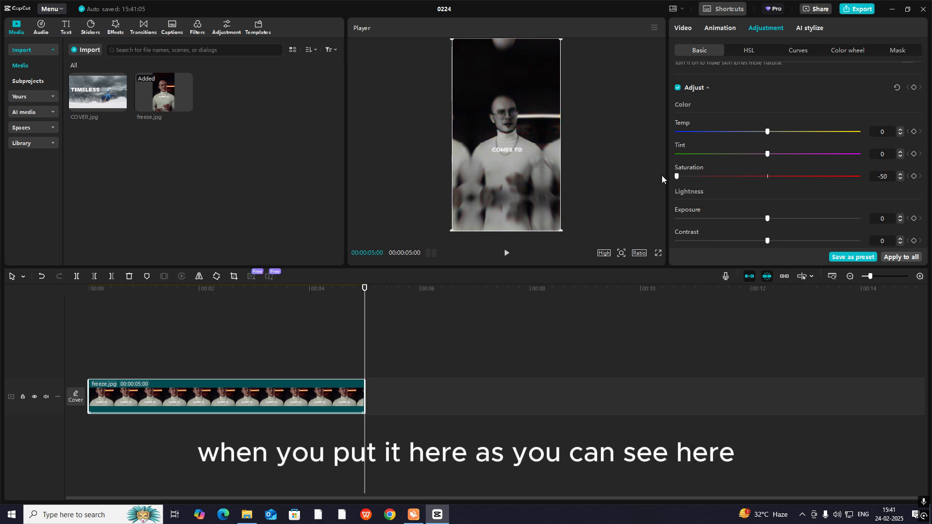
pyautogui.click(767, 176)
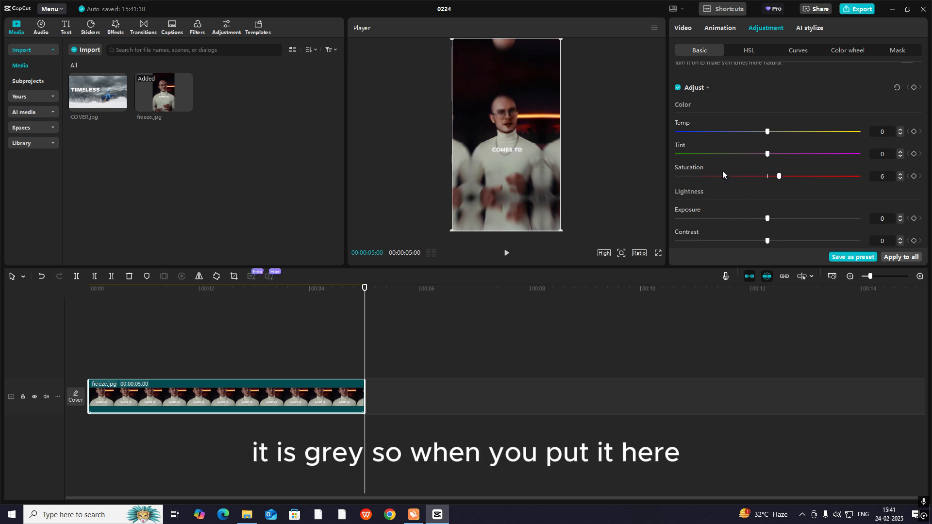
pyautogui.moveTo(776, 177); pyautogui.dragTo(642, 171)
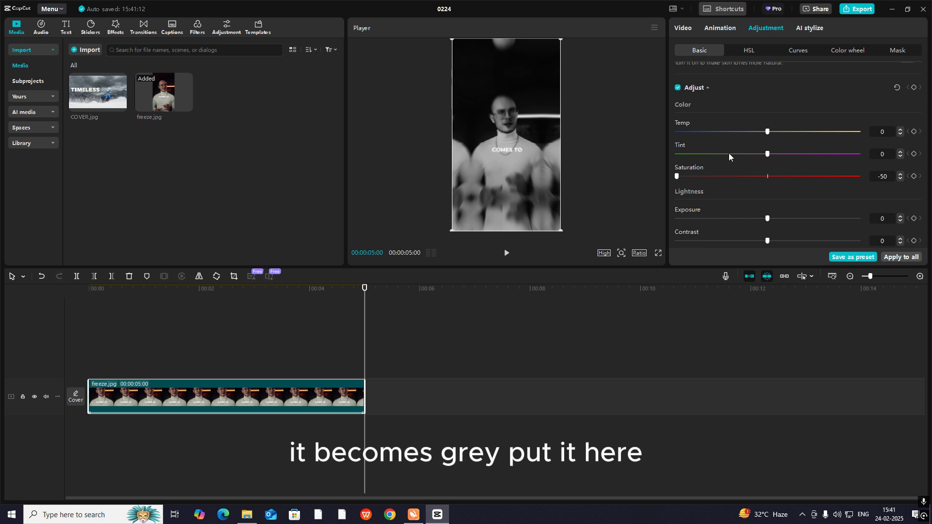
pyautogui.moveTo(713, 177); pyautogui.dragTo(788, 180)
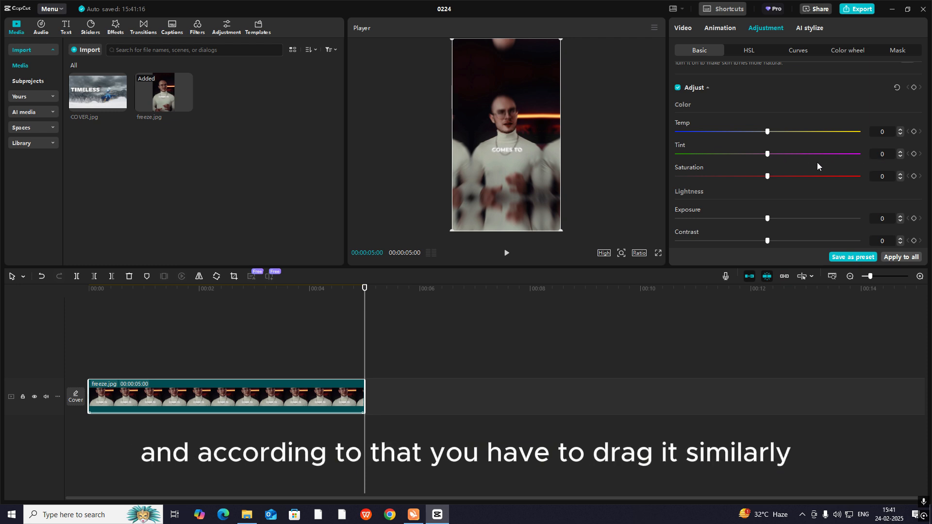
# Try the Exposure value among the clip's Lightness adjustments, returning it to 0.
pyautogui.scroll(-1, 809, 167)
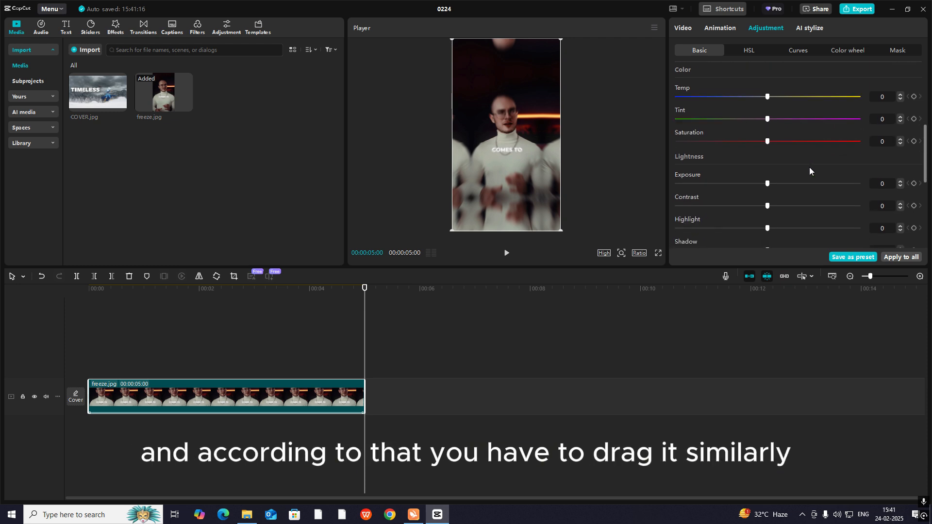
pyautogui.scroll(1, 808, 167)
pyautogui.scroll(-2, 796, 171)
pyautogui.scroll(-2, 797, 171)
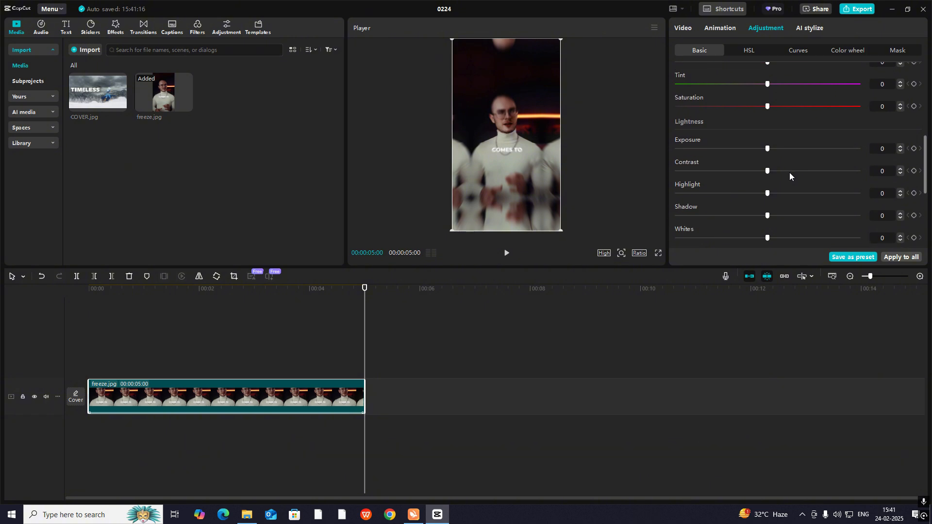
pyautogui.moveTo(767, 149); pyautogui.dragTo(768, 176)
pyautogui.scroll(-1, 768, 176)
pyautogui.scroll(-3, 768, 175)
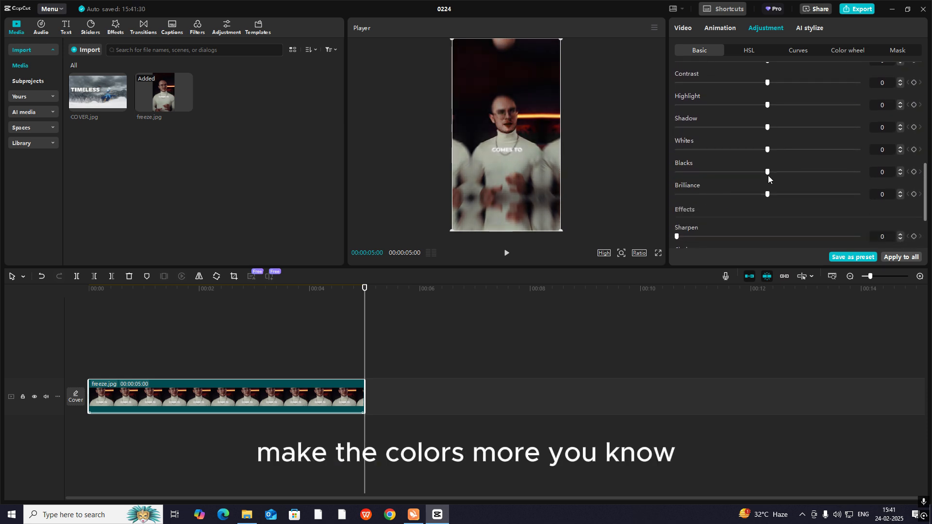
# Try the Highlight and Blacks values of the clip's Lightness adjustments, returning both to 0.
pyautogui.scroll(1, 768, 179)
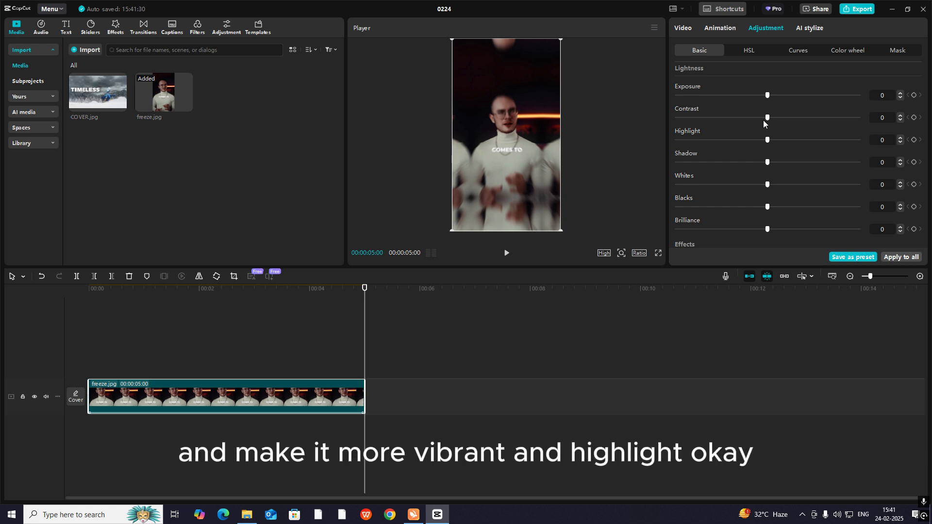
pyautogui.moveTo(764, 140); pyautogui.dragTo(779, 197)
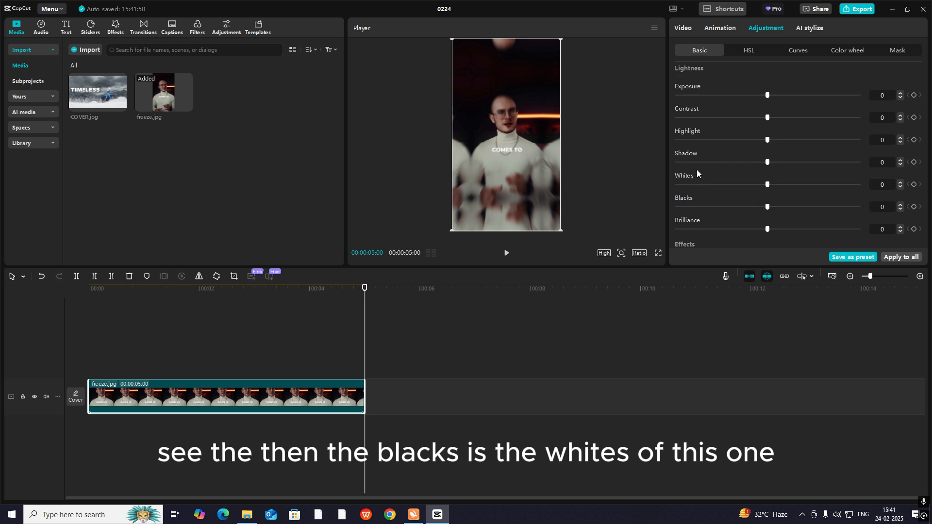
pyautogui.moveTo(767, 207)
pyautogui.mouseDown()
pyautogui.moveTo(876, 221)
pyautogui.moveTo(783, 208)
pyautogui.moveTo(892, 215)
pyautogui.moveTo(650, 200)
pyautogui.moveTo(770, 214)
pyautogui.mouseUp()
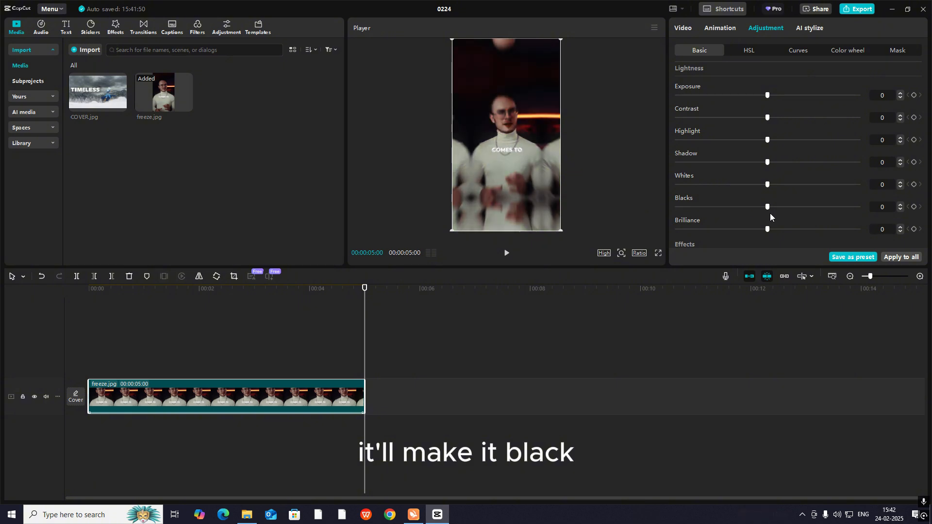
pyautogui.scroll(-1, 758, 229)
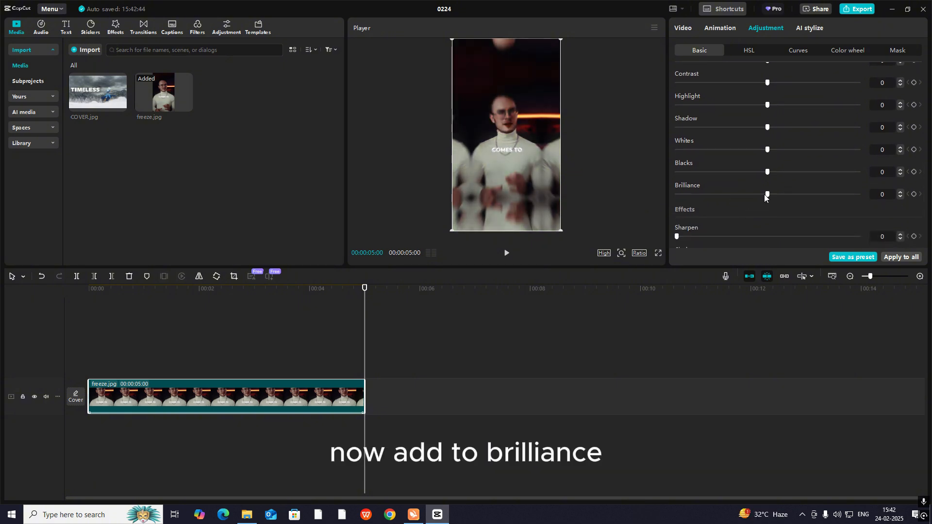
# Try the Brilliance value of the freeze.jpg clip, returning it to 0, and set its Vignette effect to 25.
pyautogui.moveTo(766, 195)
pyautogui.mouseDown()
pyautogui.moveTo(875, 202)
pyautogui.moveTo(727, 202)
pyautogui.moveTo(787, 203)
pyautogui.moveTo(765, 200)
pyautogui.mouseUp()
pyautogui.scroll(-1, 775, 216)
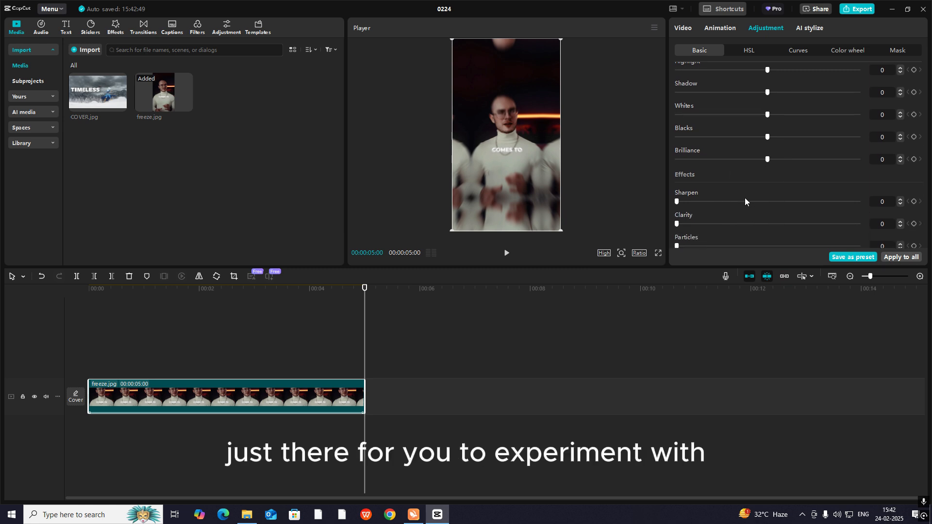
pyautogui.scroll(-2, 745, 200)
pyautogui.moveTo(771, 243); pyautogui.dragTo(814, 252)
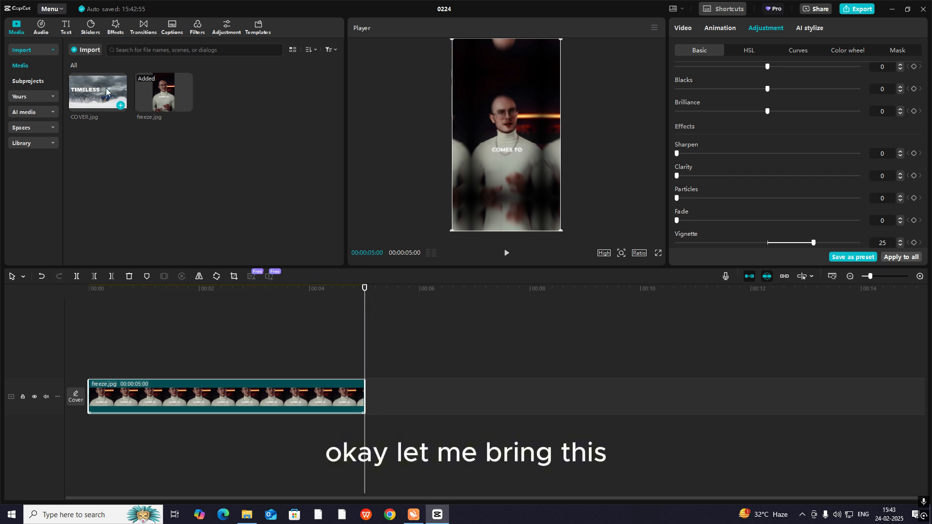
# Place COVER.jpg on a track above the freeze.jpg clip, starting at about 3 seconds, and set the project ratio to 16:9.
pyautogui.moveTo(109, 94); pyautogui.dragTo(257, 361)
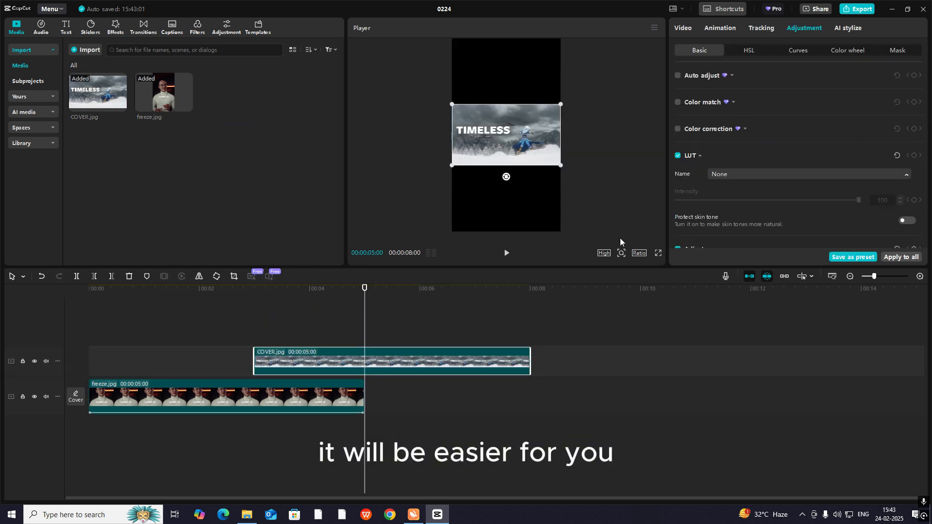
pyautogui.click(637, 254)
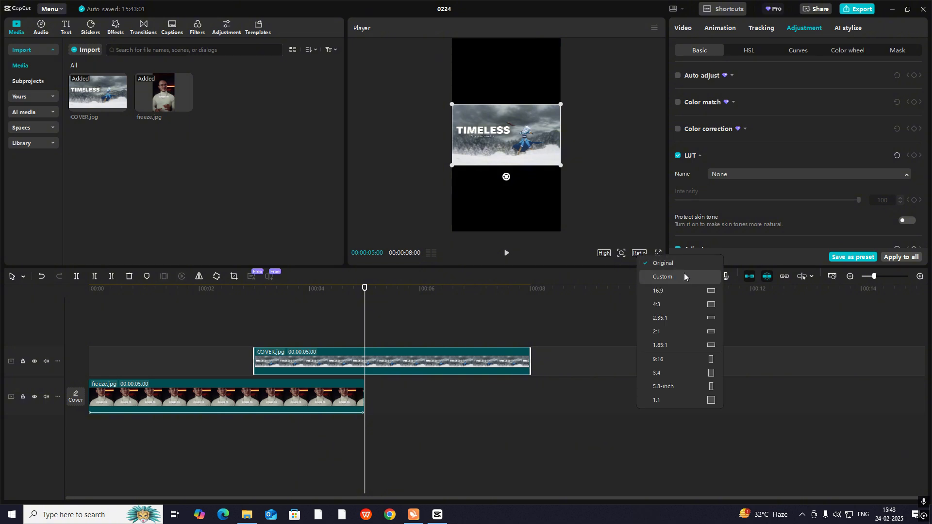
pyautogui.click(674, 267)
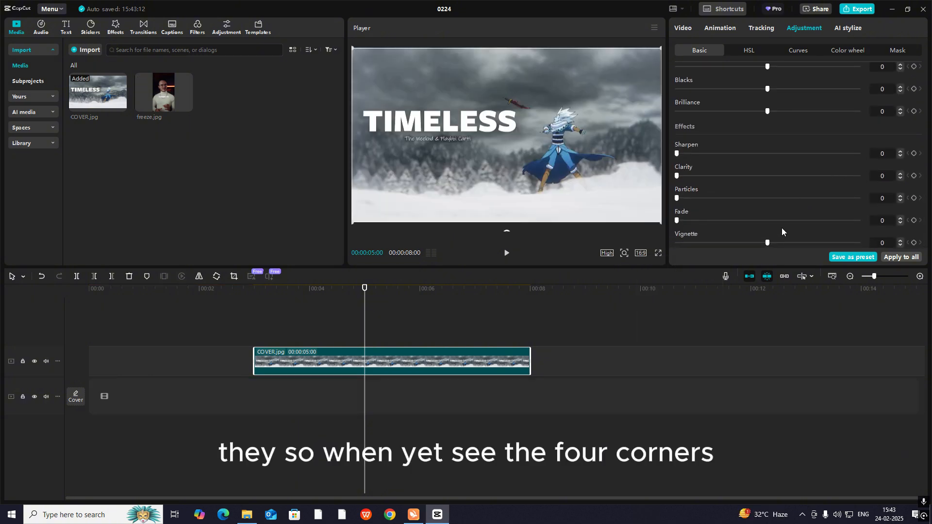
# Try the COVER.jpg clip's Vignette and its Particles at 24, inspecting the grain up close and returning both values to 0.
pyautogui.moveTo(767, 242)
pyautogui.mouseDown()
pyautogui.moveTo(838, 242)
pyautogui.moveTo(768, 243)
pyautogui.mouseUp()
pyautogui.moveTo(713, 222); pyautogui.dragTo(719, 203)
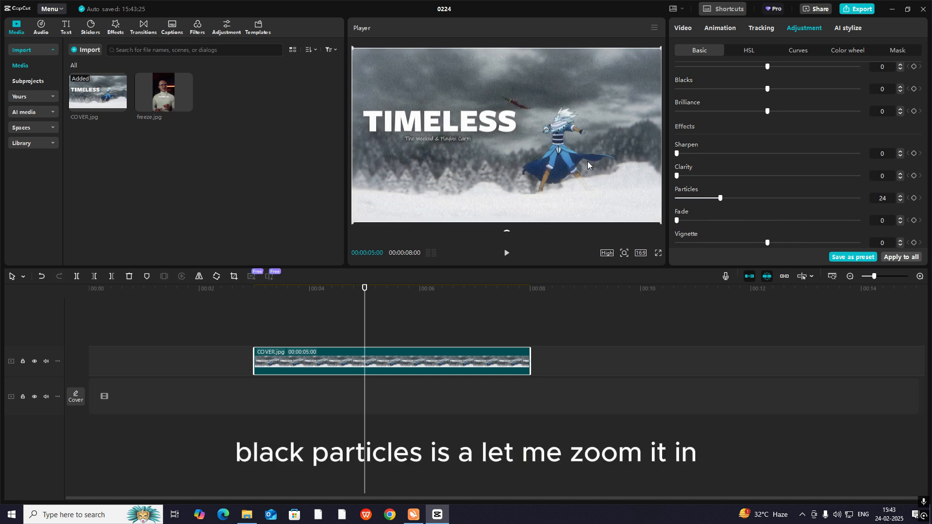
pyautogui.click(625, 254)
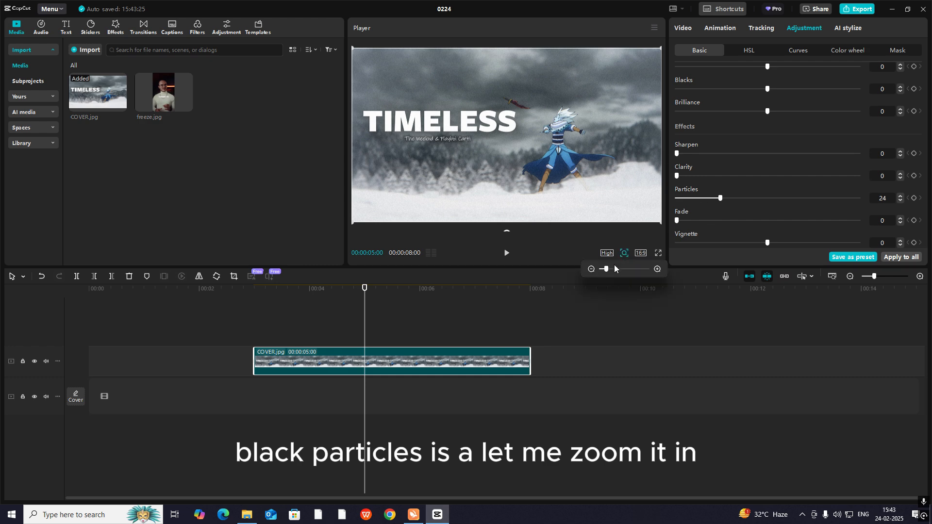
pyautogui.moveTo(607, 269); pyautogui.dragTo(640, 268)
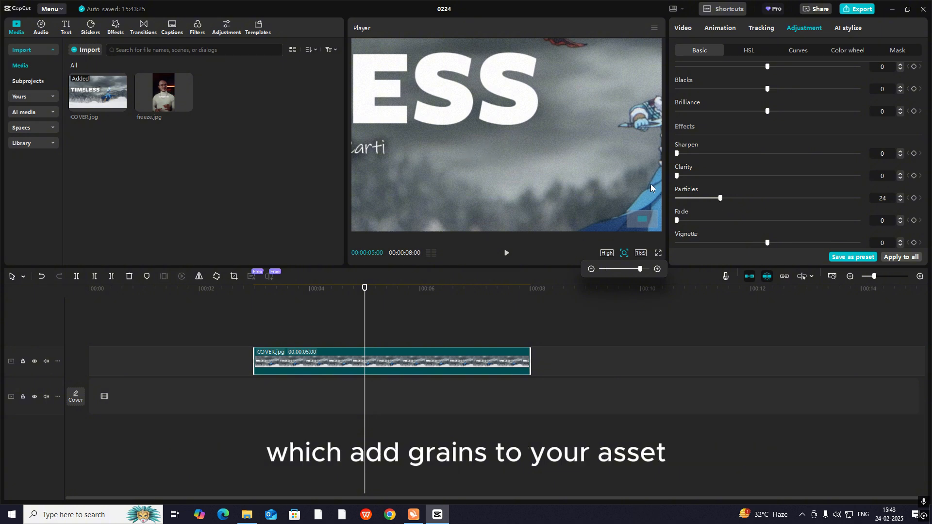
pyautogui.moveTo(723, 199); pyautogui.dragTo(680, 200)
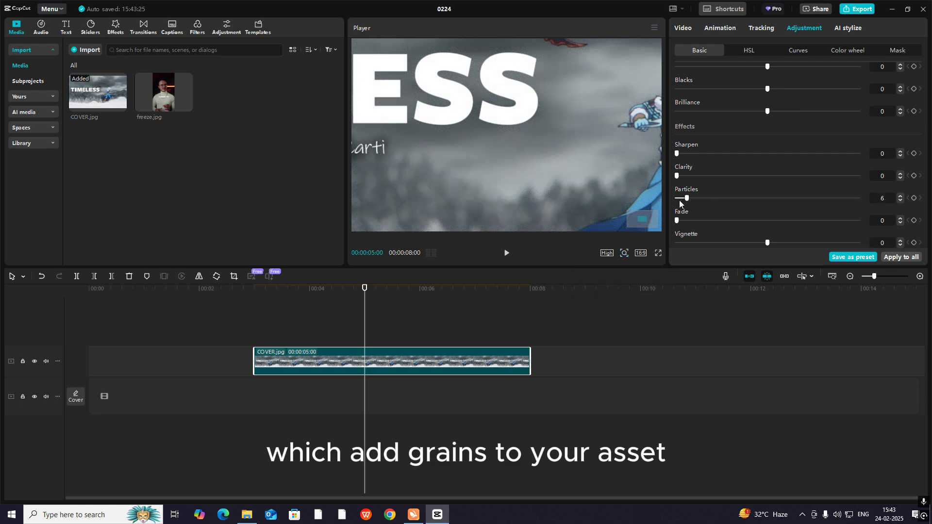
pyautogui.click(625, 253)
pyautogui.moveTo(638, 269); pyautogui.dragTo(606, 269)
# Try the COVER.jpg clip's Clarity and Sharpen effects at 100, returning both to 0.
pyautogui.moveTo(677, 176); pyautogui.dragTo(911, 205)
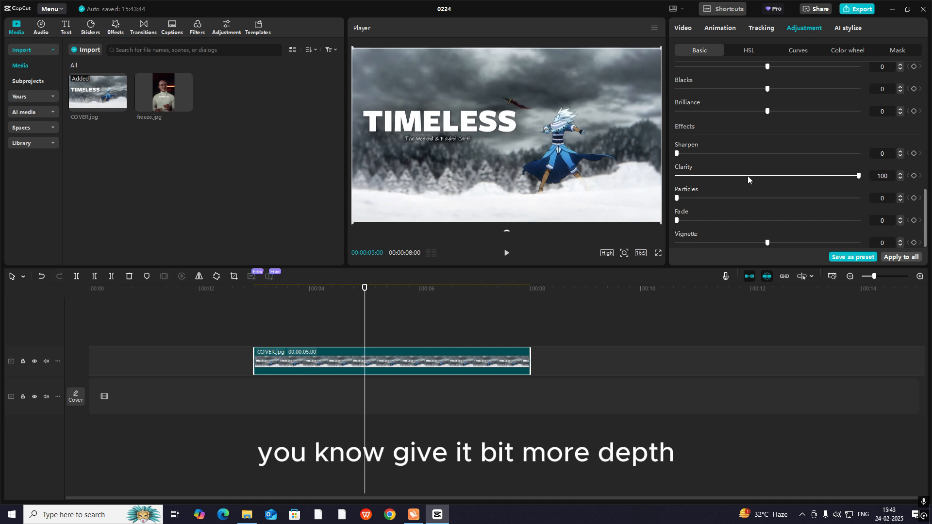
pyautogui.moveTo(751, 175); pyautogui.dragTo(908, 184)
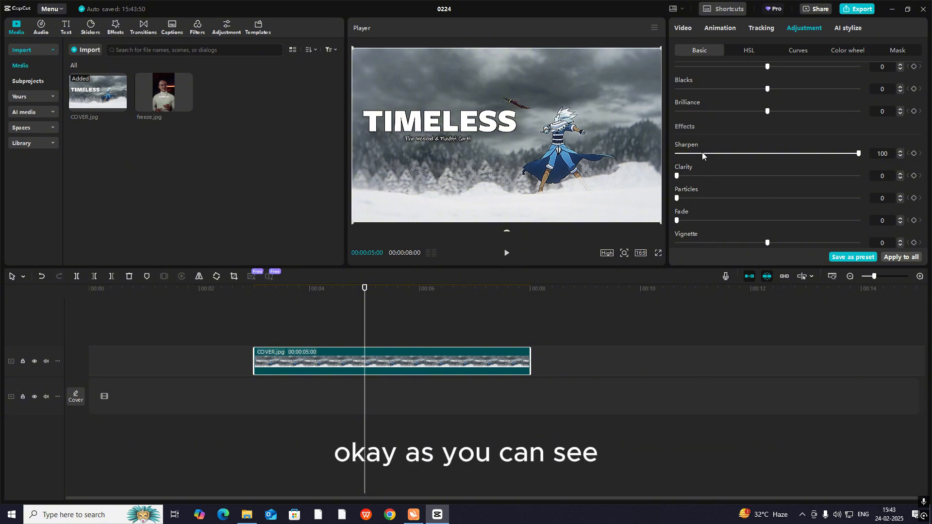
pyautogui.moveTo(701, 153); pyautogui.dragTo(582, 149)
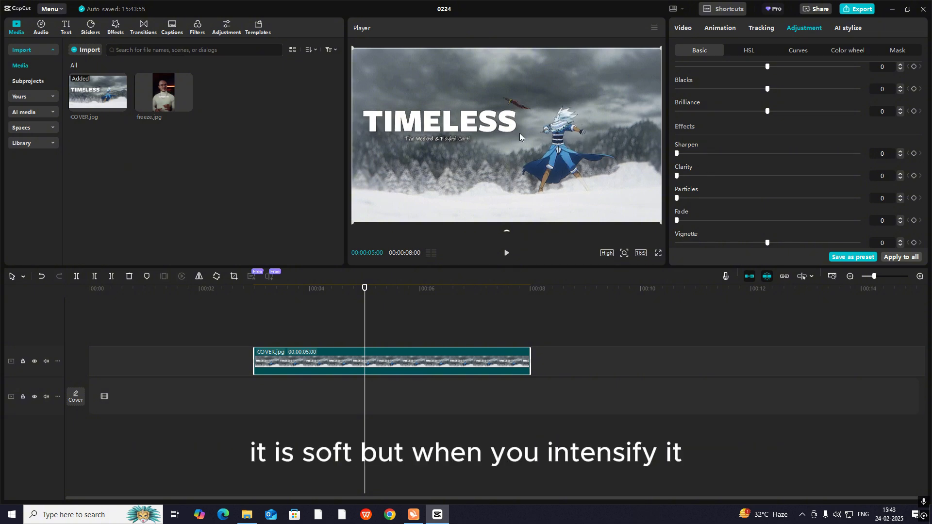
pyautogui.moveTo(677, 153); pyautogui.dragTo(803, 165)
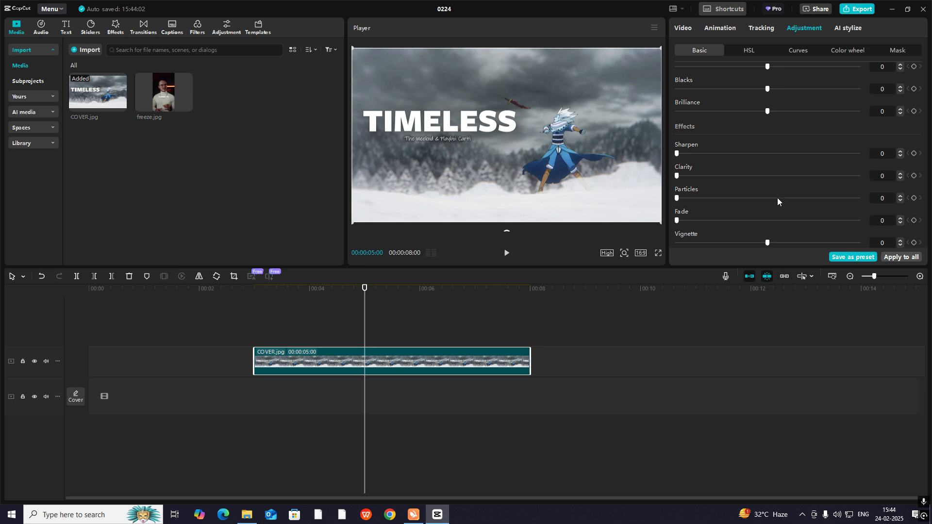
# Open the clip's HSL adjustments and try the sliders for red and the Hue for green, leaving the values at 0.
pyautogui.click(757, 50)
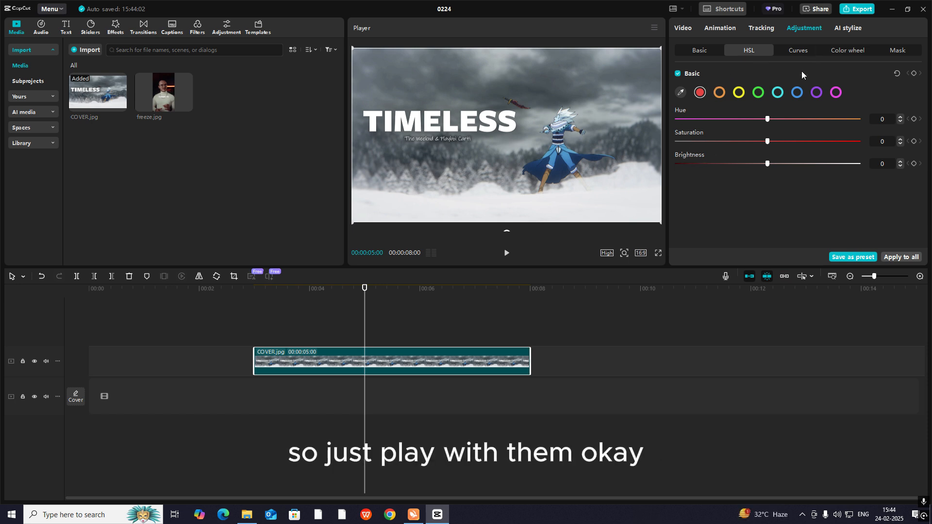
pyautogui.moveTo(767, 120); pyautogui.dragTo(767, 170)
pyautogui.click(719, 92)
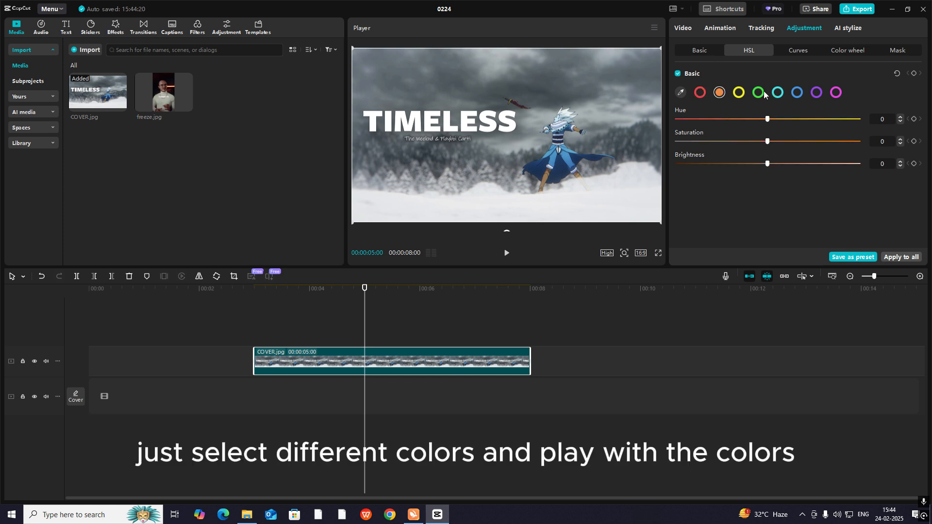
pyautogui.click(758, 92)
pyautogui.moveTo(767, 119)
pyautogui.mouseDown()
pyautogui.moveTo(789, 118)
pyautogui.moveTo(768, 134)
pyautogui.mouseUp()
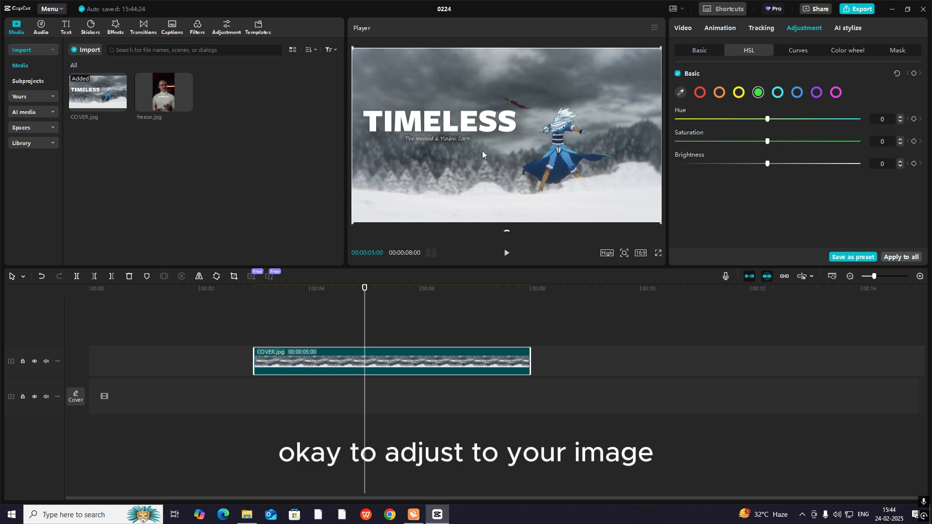
# Look through the clip's Luma, Red, Green and Blue curves, and try raising the middle of the Luma curve, undoing the change.
pyautogui.click(798, 50)
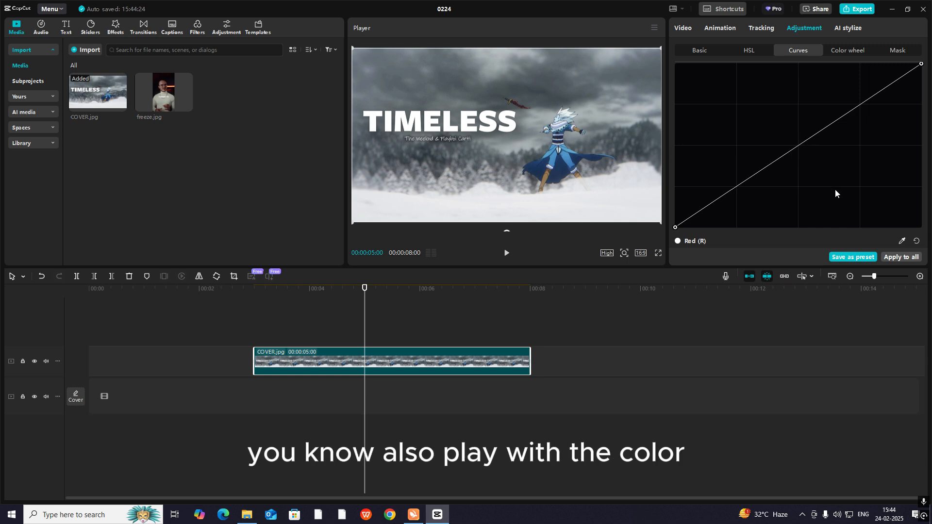
pyautogui.scroll(2, 830, 187)
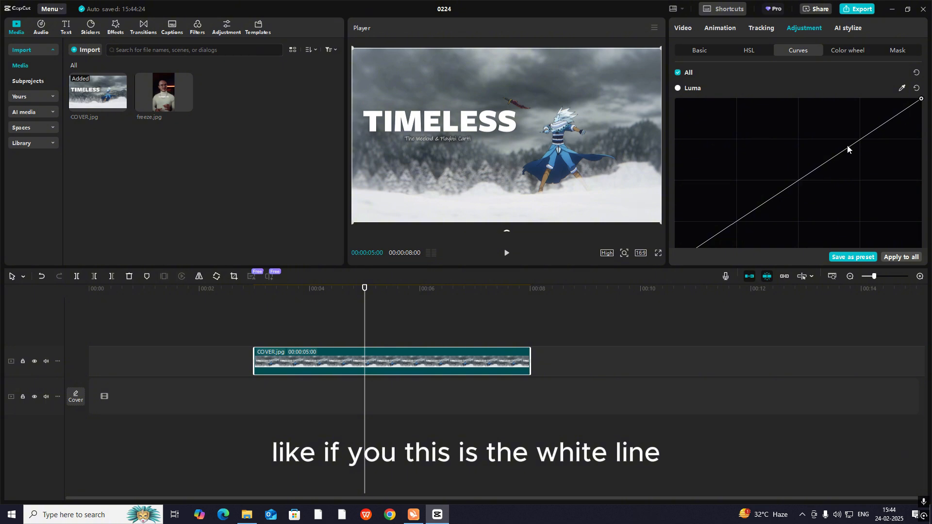
pyautogui.scroll(-5, 846, 176)
pyautogui.scroll(5, 846, 176)
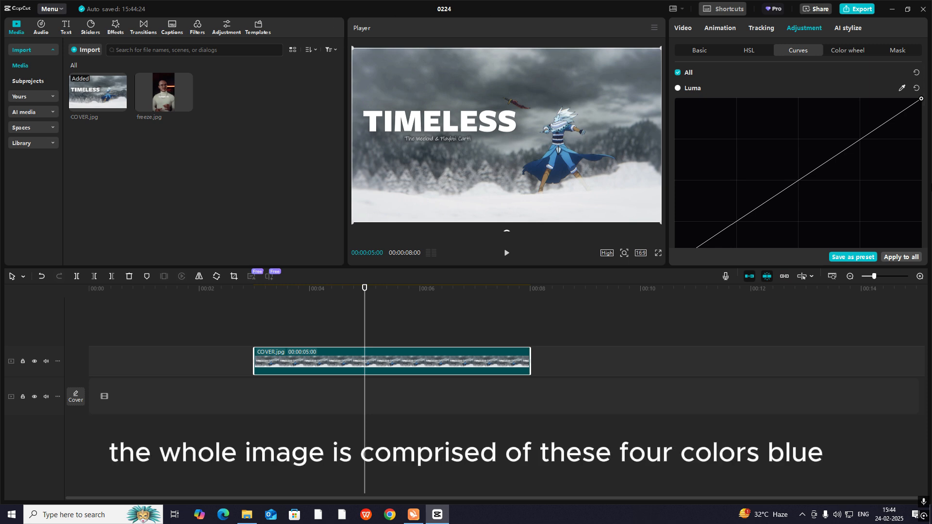
pyautogui.scroll(-6, 815, 155)
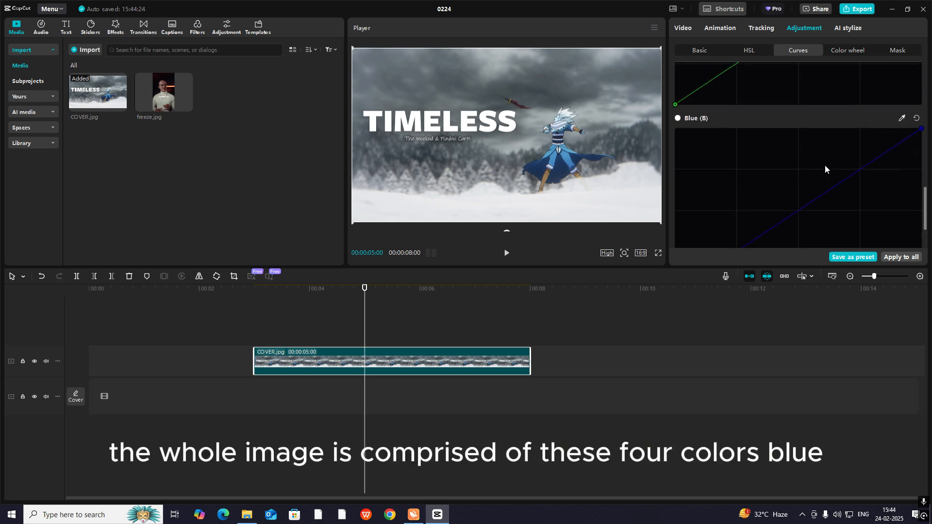
pyautogui.scroll(6, 820, 193)
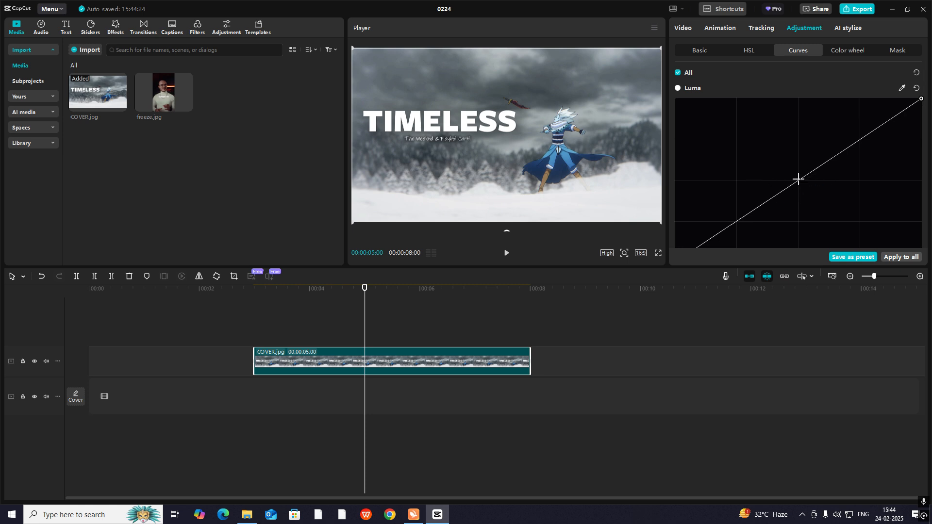
pyautogui.click(799, 179)
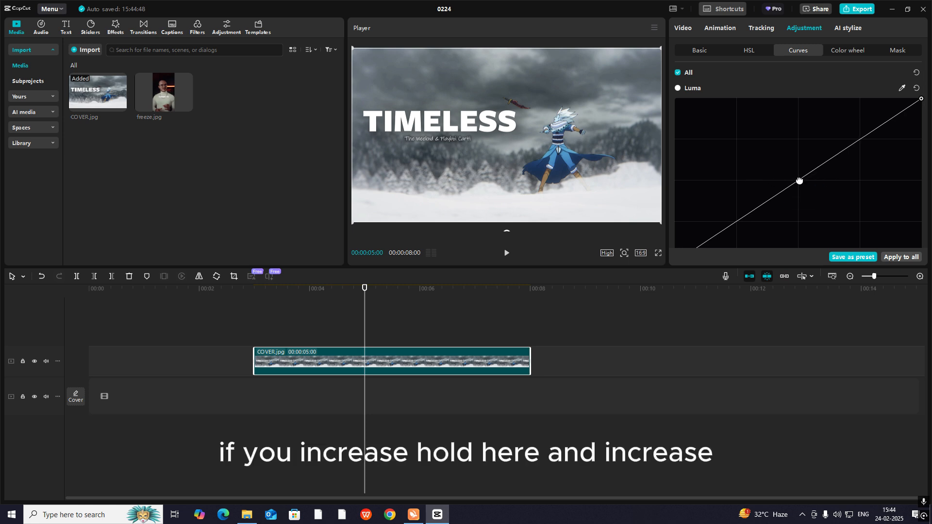
pyautogui.moveTo(800, 180); pyautogui.dragTo(755, 119)
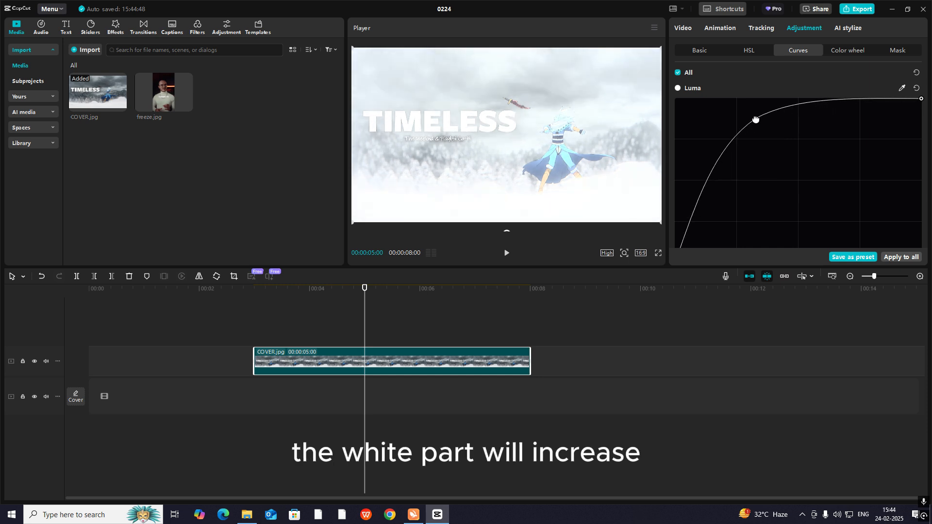
pyautogui.hotkey('ctrl', 'z')
# Try raising and lowering the middle of the clip's Blue curve, undoing each change.
pyautogui.scroll(-3, 831, 171)
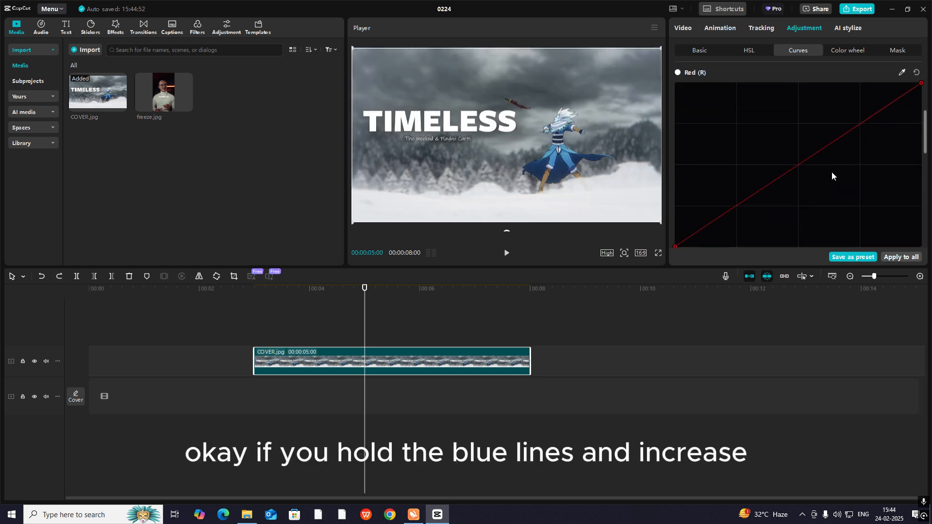
pyautogui.scroll(-5, 831, 170)
pyautogui.click(798, 140)
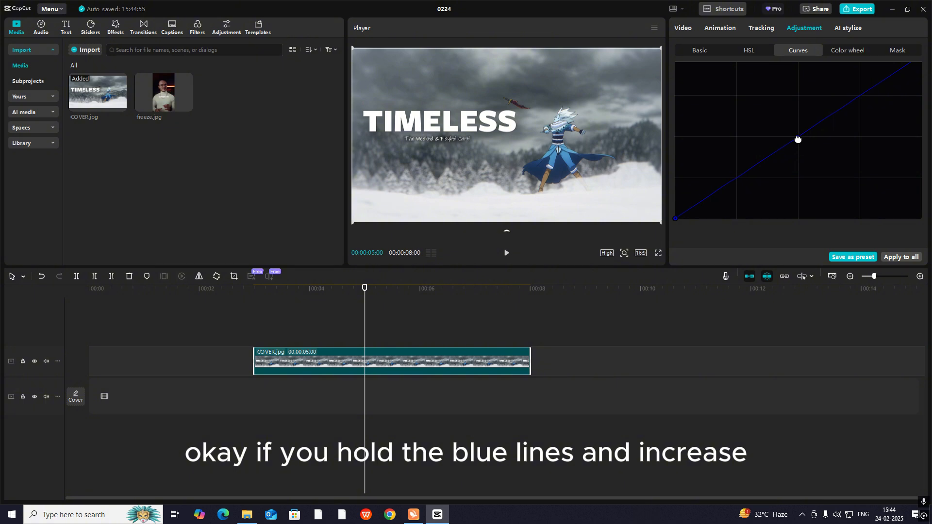
pyautogui.moveTo(797, 140); pyautogui.dragTo(758, 86)
pyautogui.hotkey('ctrl', 'z')
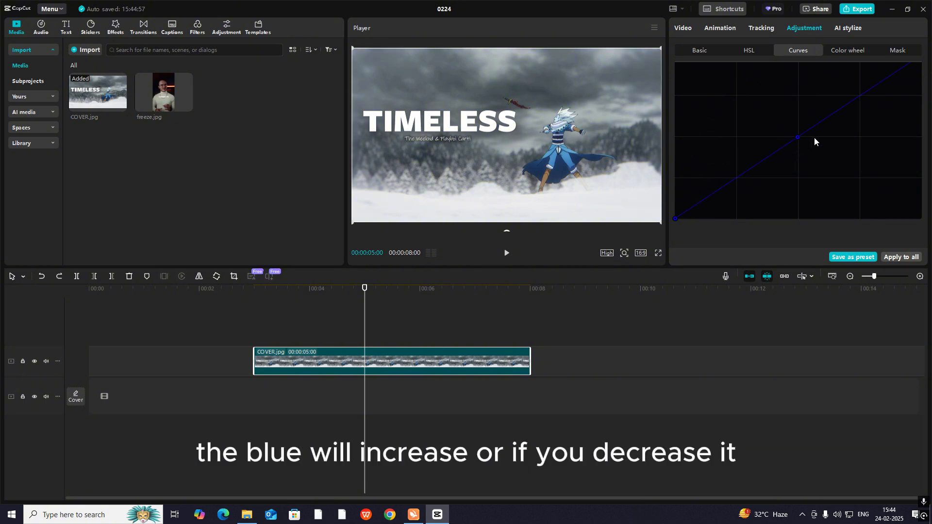
pyautogui.moveTo(797, 137); pyautogui.dragTo(898, 227)
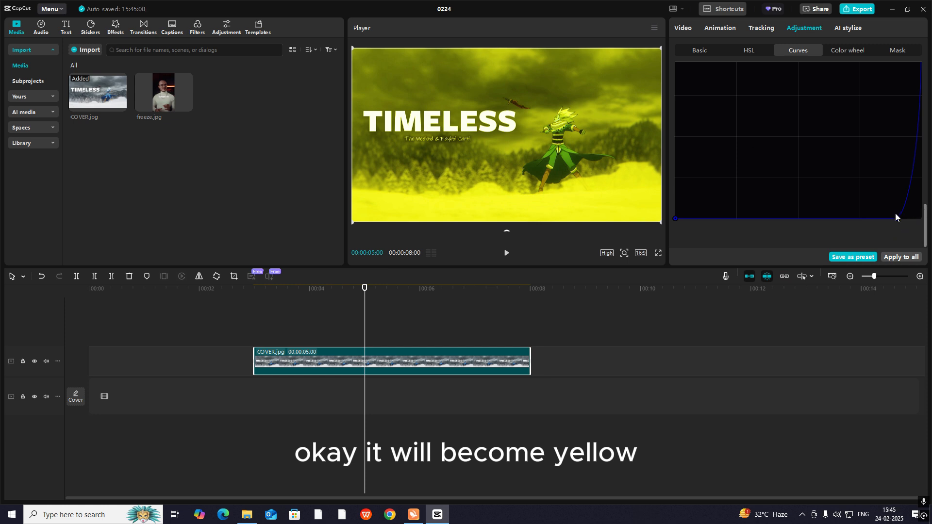
pyautogui.hotkey('ctrl', 'z')
# Try lowering the middle of the clip's Green curve and undo the change.
pyautogui.scroll(5, 782, 165)
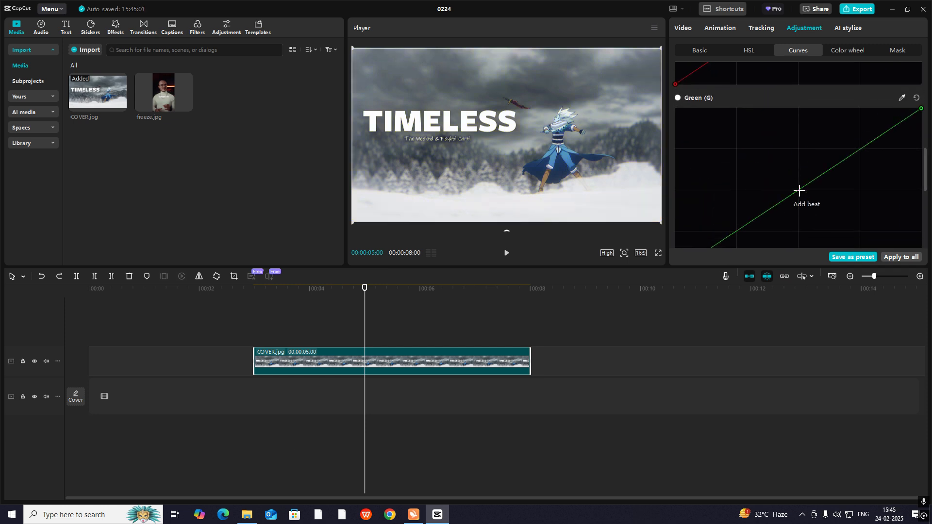
pyautogui.moveTo(799, 190); pyautogui.dragTo(843, 240)
pyautogui.hotkey('ctrl', 'z')
# Turn all of the clip's curves off and on again, and reset the Luma curve to a straight line.
pyautogui.scroll(3, 858, 155)
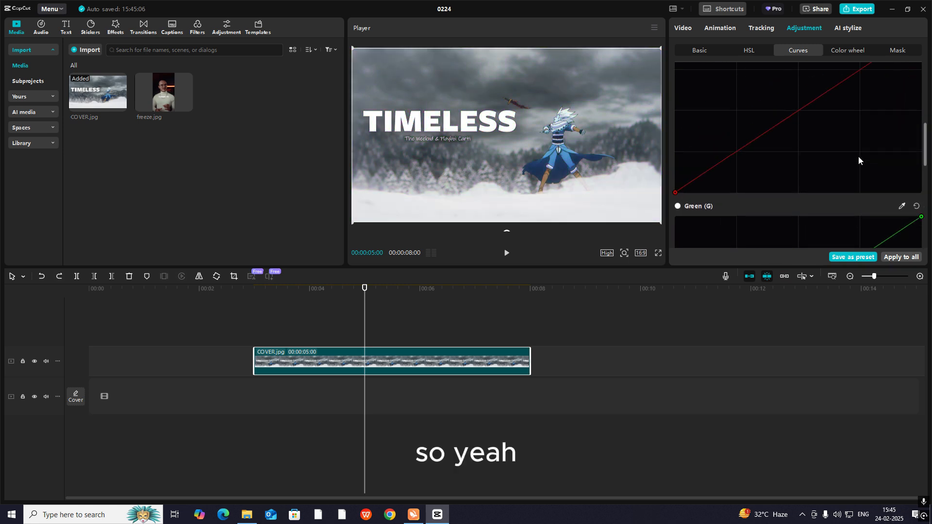
pyautogui.scroll(5, 858, 156)
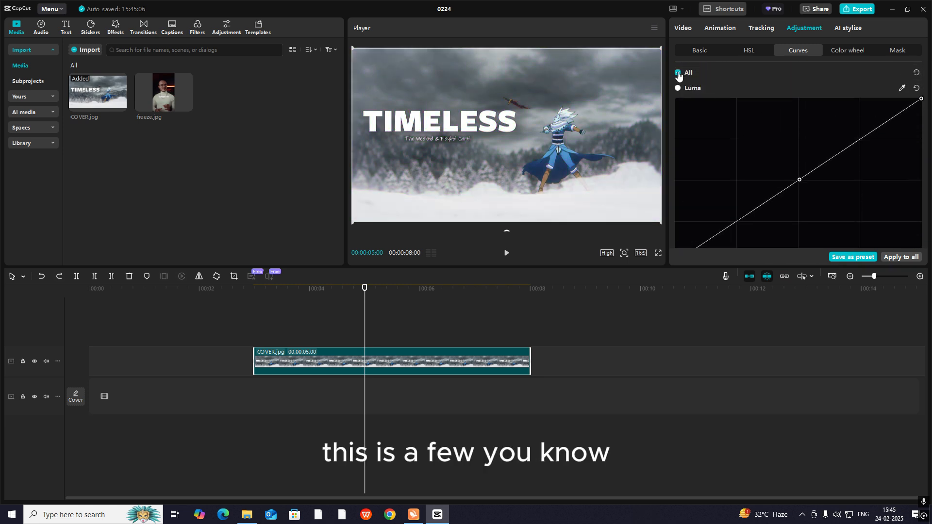
pyautogui.click(678, 73)
pyautogui.click(678, 73)
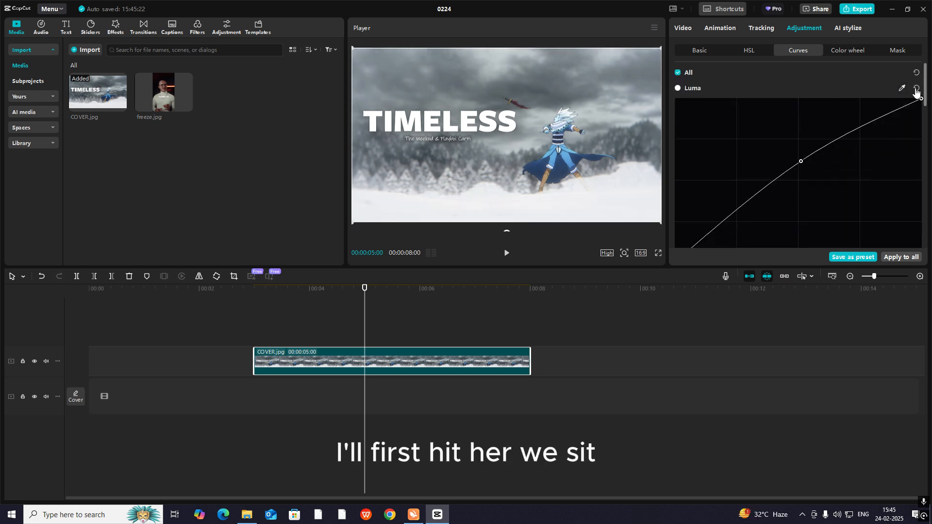
pyautogui.click(915, 90)
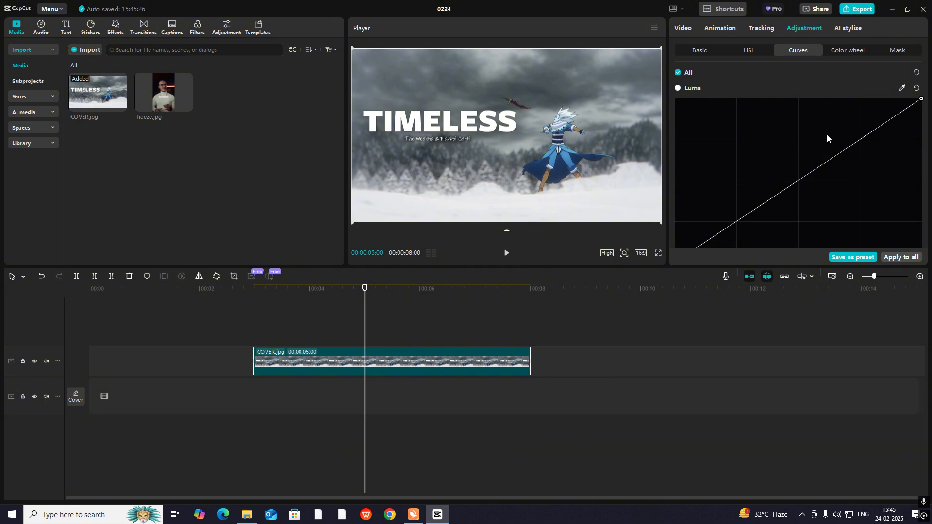
# Pull the upper end point of the Luma curve down onto its lower end point, and bring the Red curve into view.
pyautogui.moveTo(921, 99); pyautogui.dragTo(600, 316)
pyautogui.scroll(-7, 714, 124)
pyautogui.scroll(7, 858, 107)
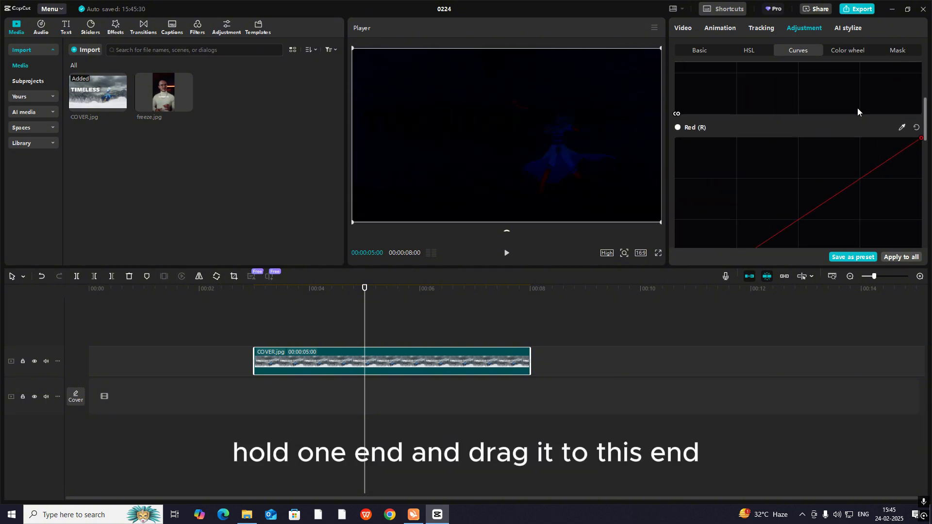
pyautogui.scroll(-1, 694, 229)
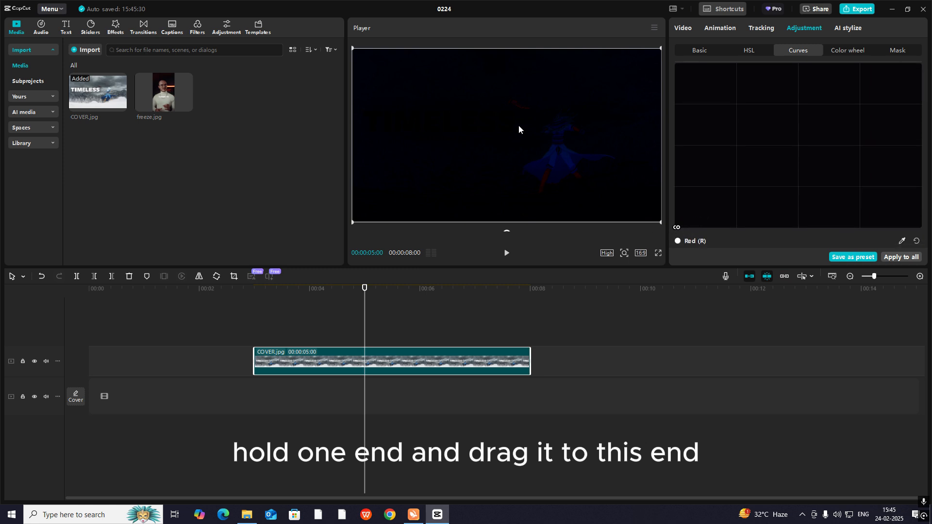
pyautogui.scroll(-3, 864, 155)
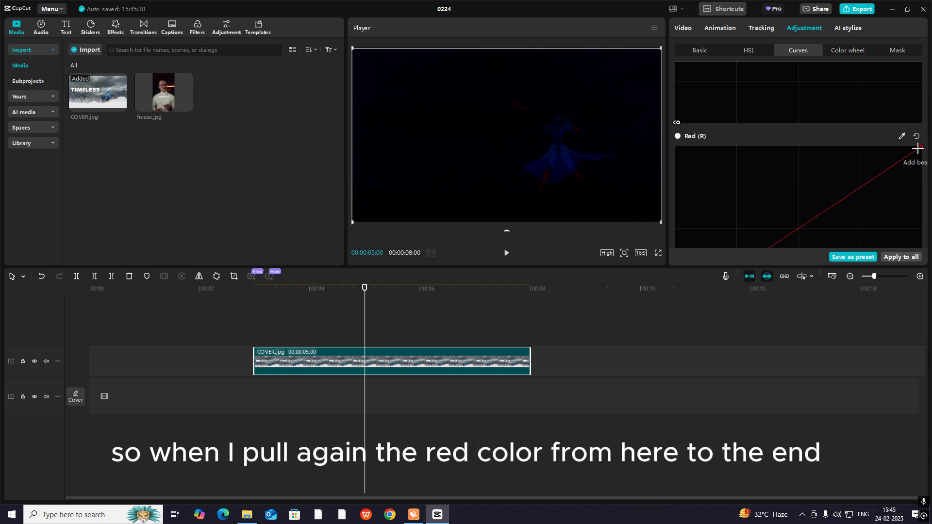
# Pull the upper end points of the clip's Red and Green curves down onto their lower end points.
pyautogui.moveTo(918, 149); pyautogui.dragTo(797, 266)
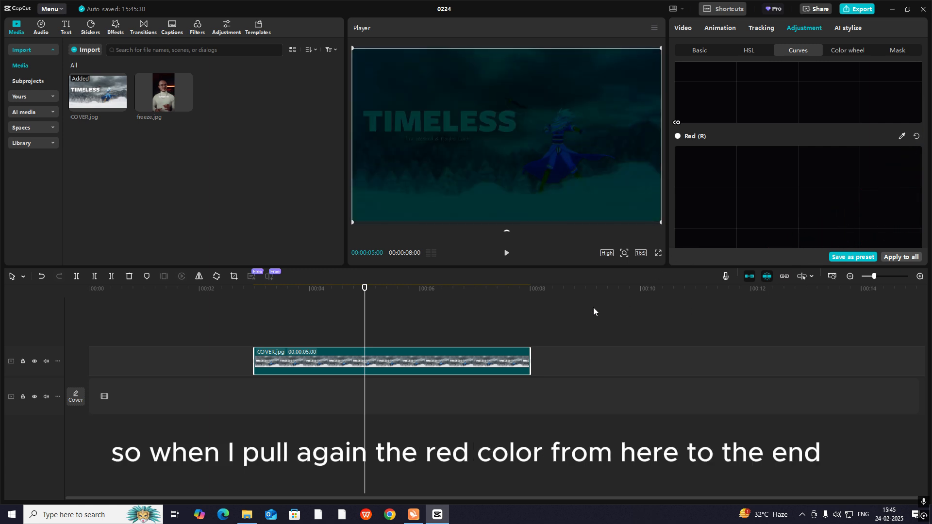
pyautogui.scroll(-5, 777, 176)
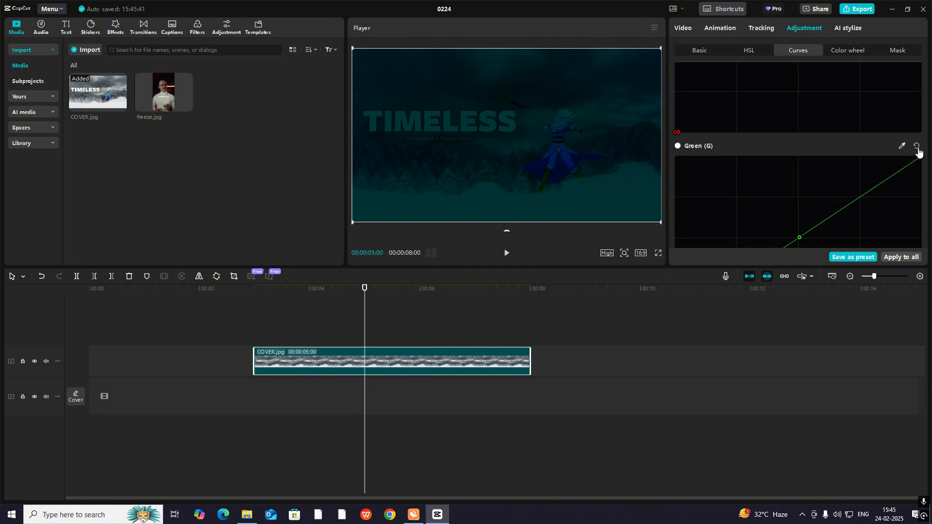
pyautogui.scroll(2, 846, 143)
pyautogui.scroll(-5, 846, 143)
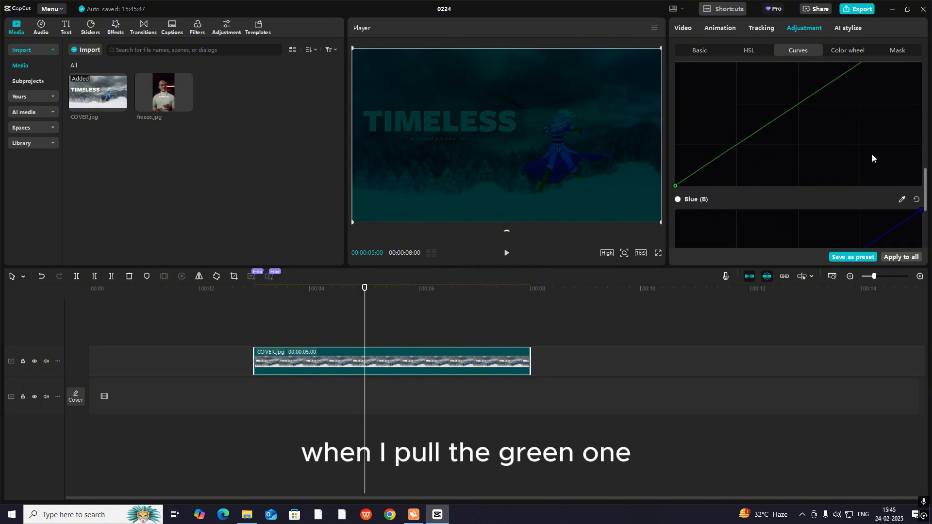
pyautogui.scroll(2, 872, 154)
pyautogui.moveTo(920, 116); pyautogui.dragTo(544, 357)
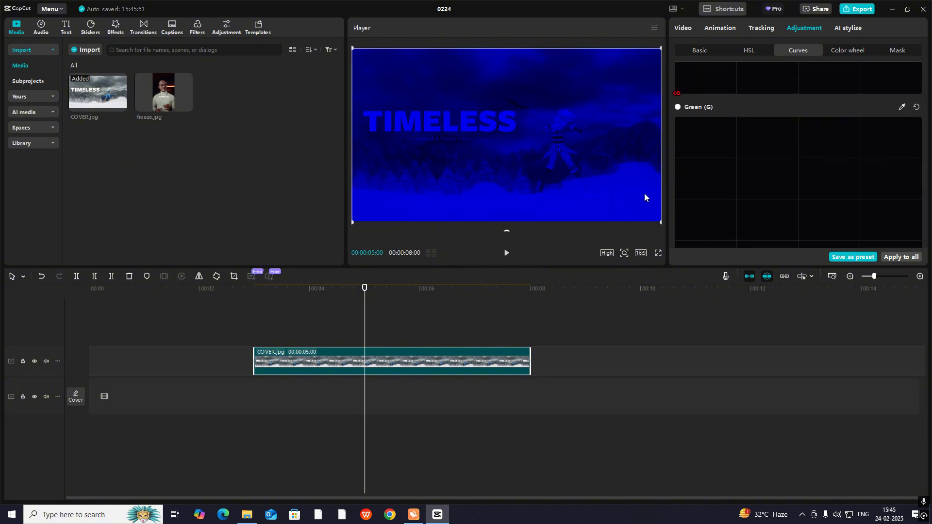
# Reset the clip's Blue curve and pull its upper end point down onto its lower end point.
pyautogui.scroll(-6, 750, 200)
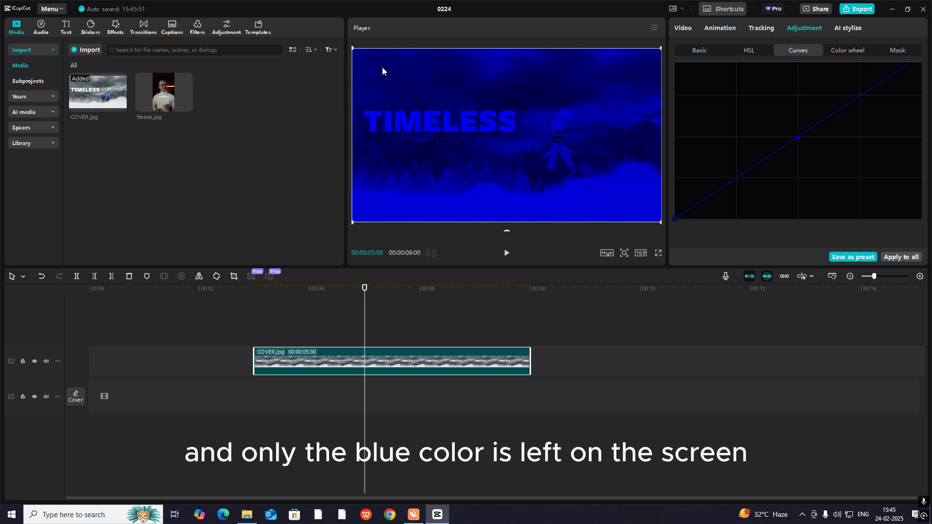
pyautogui.scroll(2, 704, 159)
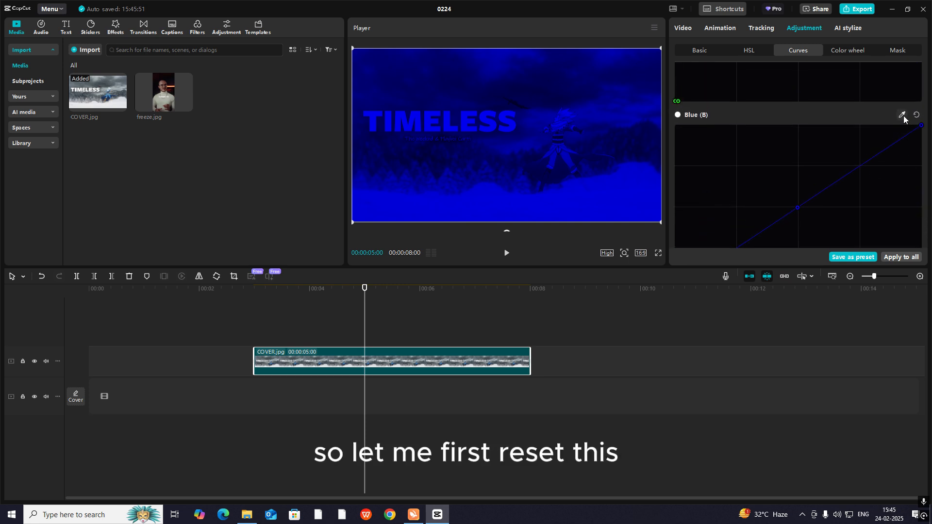
pyautogui.click(916, 115)
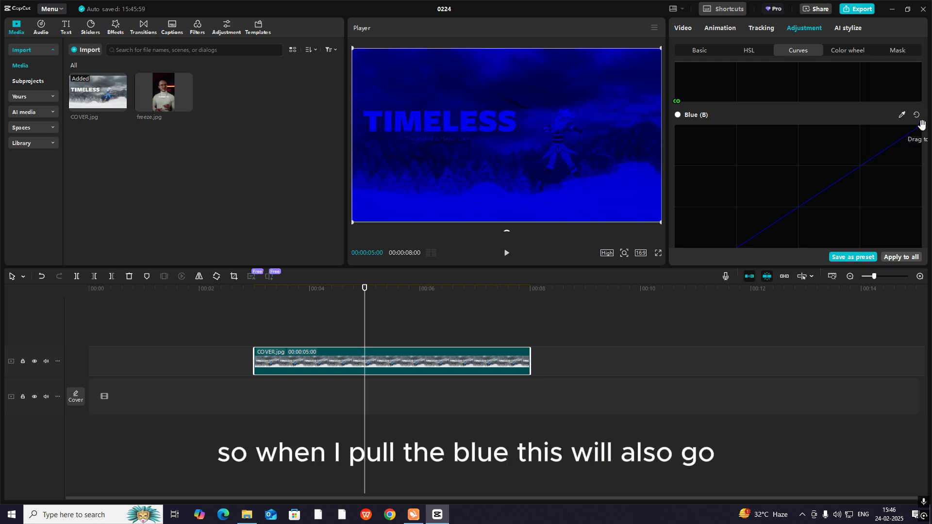
pyautogui.moveTo(920, 126); pyautogui.dragTo(646, 310)
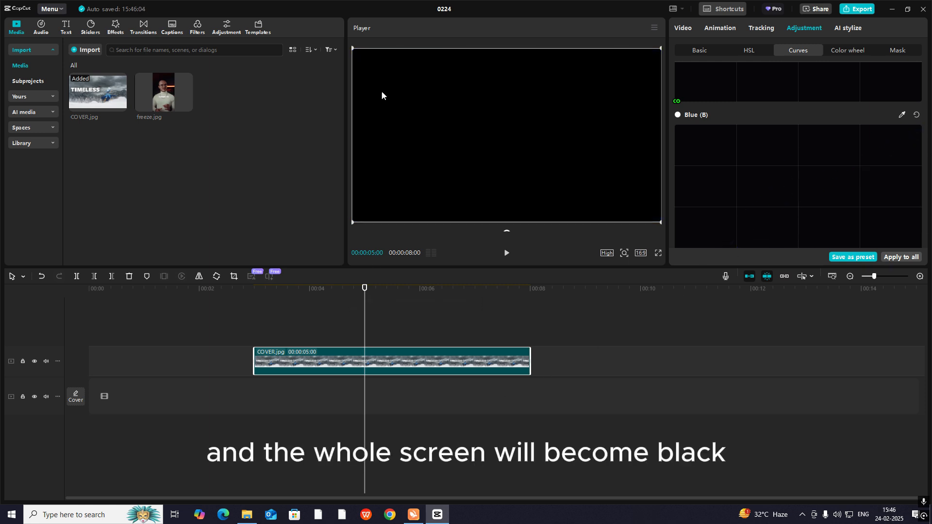
# Reset all of the clip's curves at once.
pyautogui.scroll(9, 860, 177)
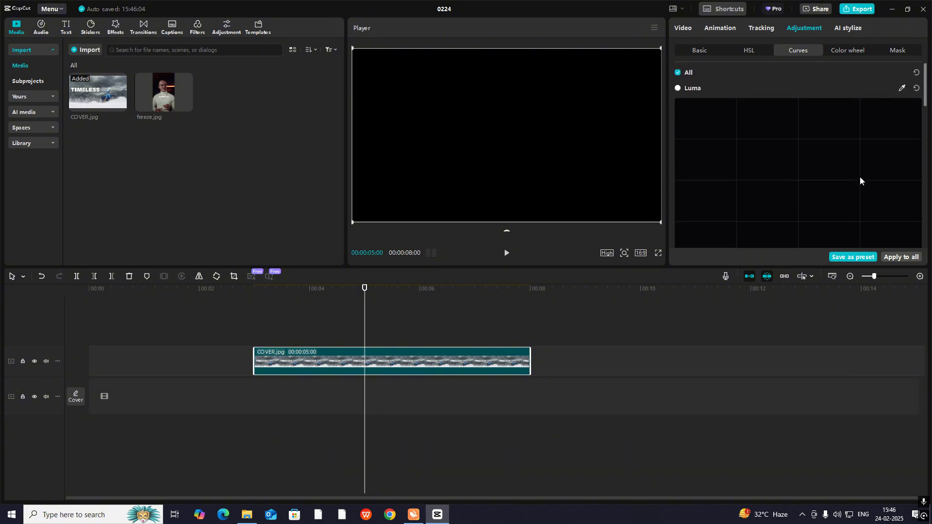
pyautogui.click(916, 72)
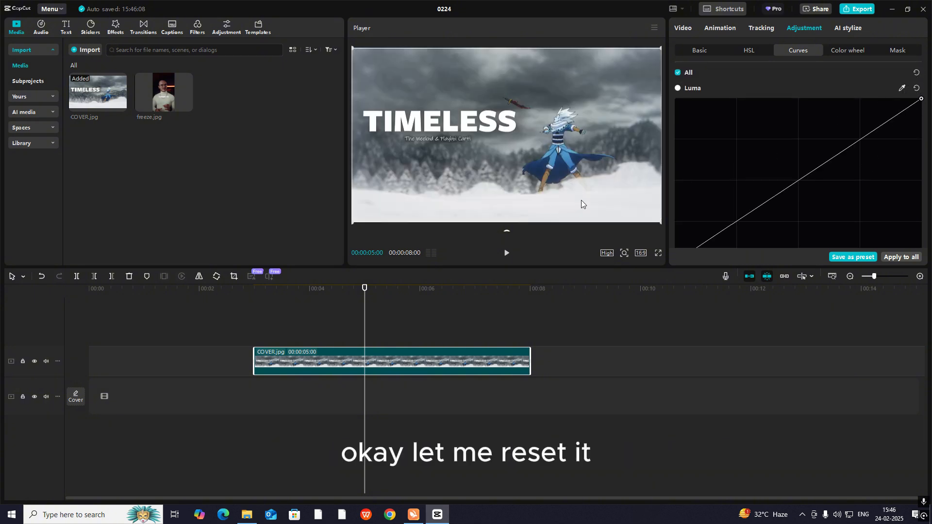
# Look through the clip's Color wheel, Mask and Basic adjustments, and its Tracking, AI stylize, Video and Animation settings.
pyautogui.click(849, 50)
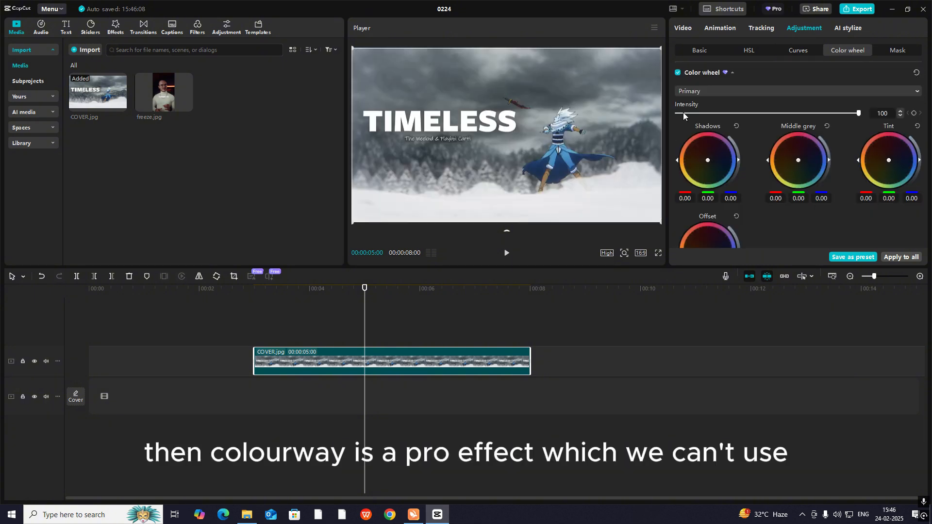
pyautogui.click(899, 51)
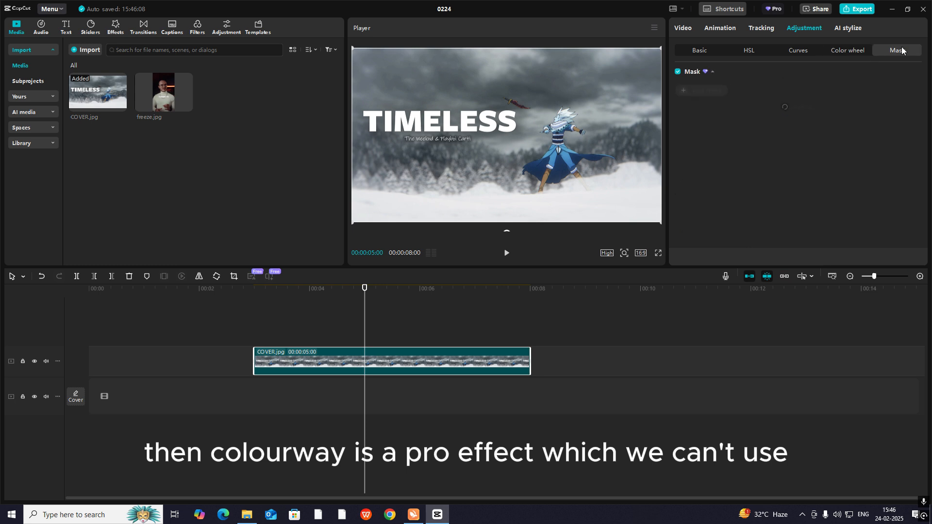
pyautogui.click(705, 52)
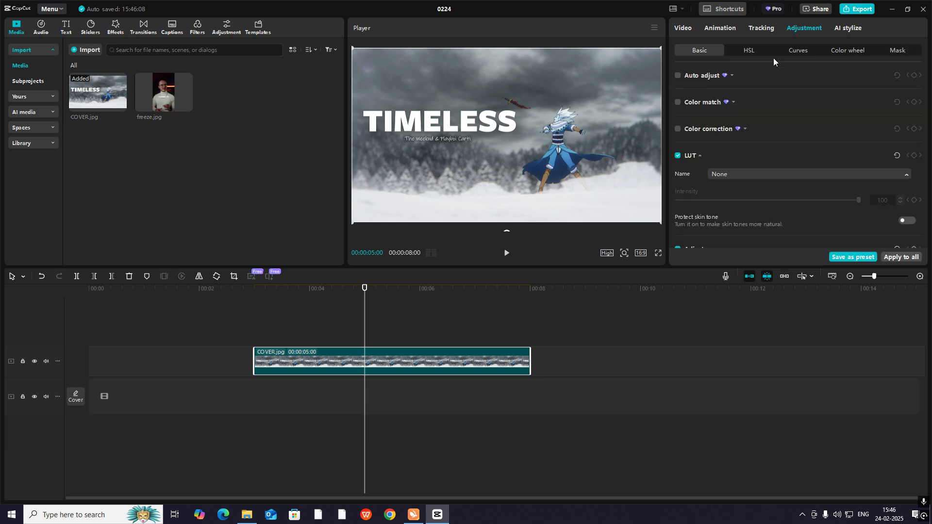
pyautogui.click(764, 29)
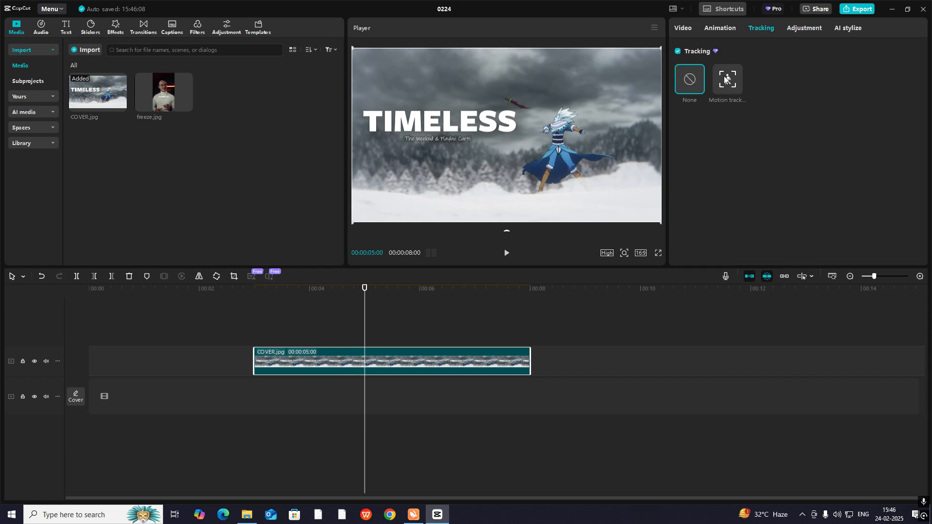
pyautogui.click(858, 30)
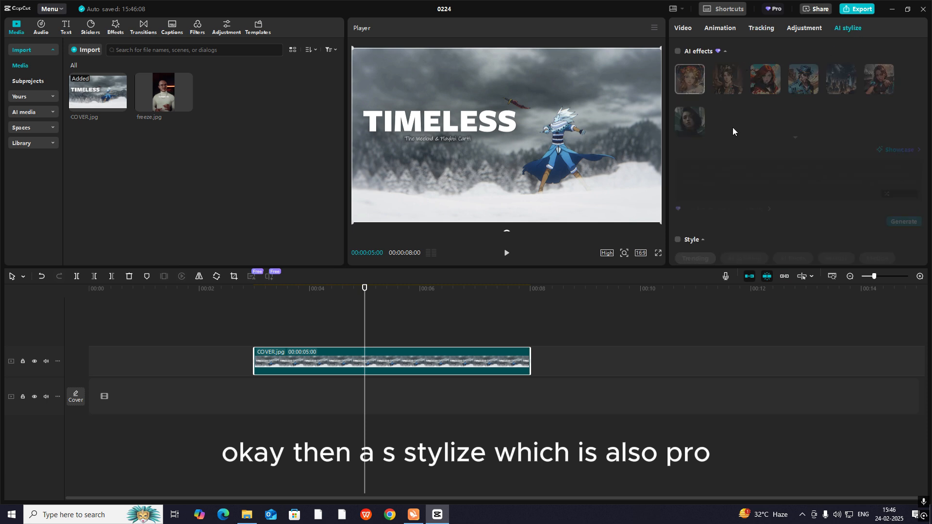
pyautogui.scroll(-3, 756, 163)
pyautogui.scroll(3, 756, 163)
pyautogui.click(699, 31)
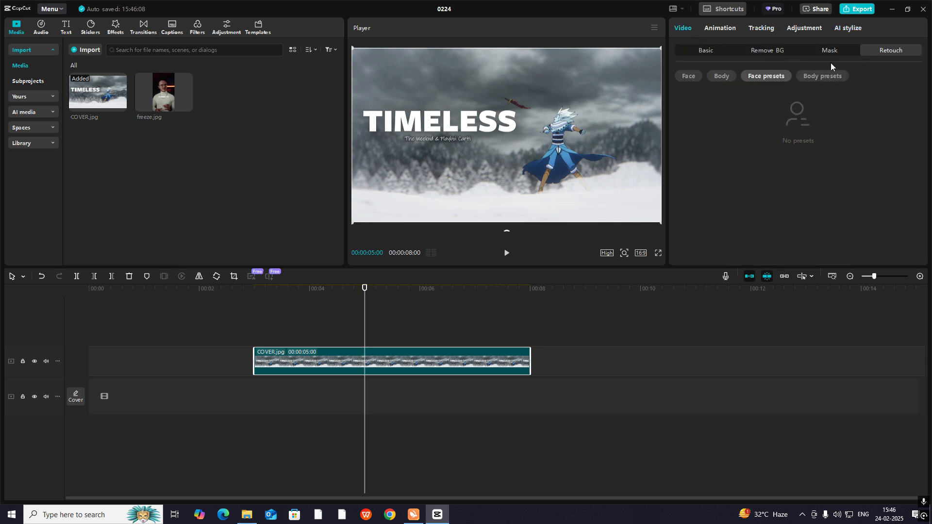
pyautogui.click(711, 28)
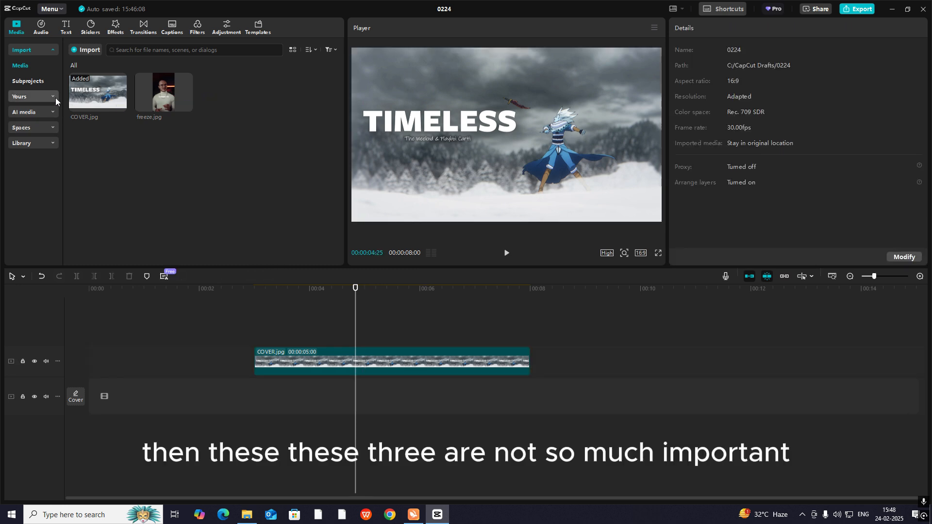
# Browse the Trending stock assets in the media library.
pyautogui.click(45, 129)
pyautogui.click(45, 129)
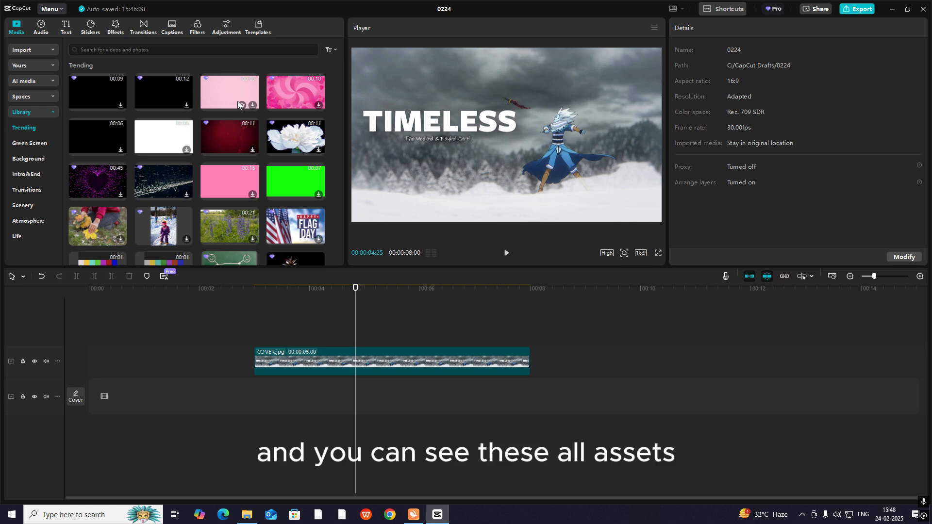
pyautogui.scroll(-3, 281, 136)
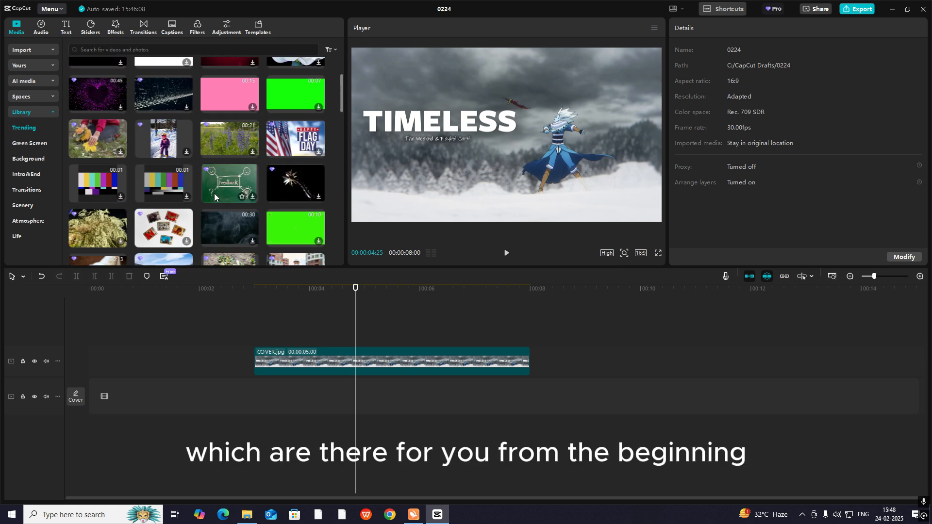
pyautogui.scroll(-1, 259, 188)
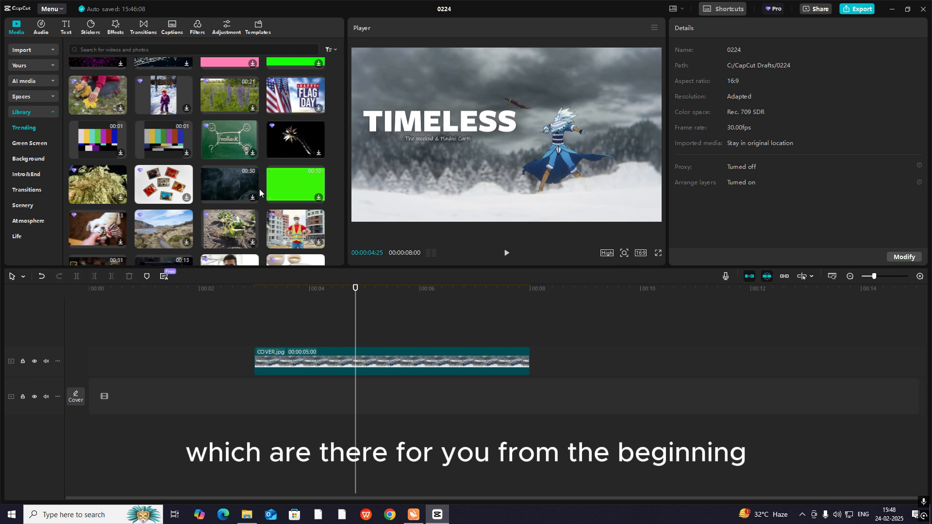
pyautogui.scroll(-2, 259, 189)
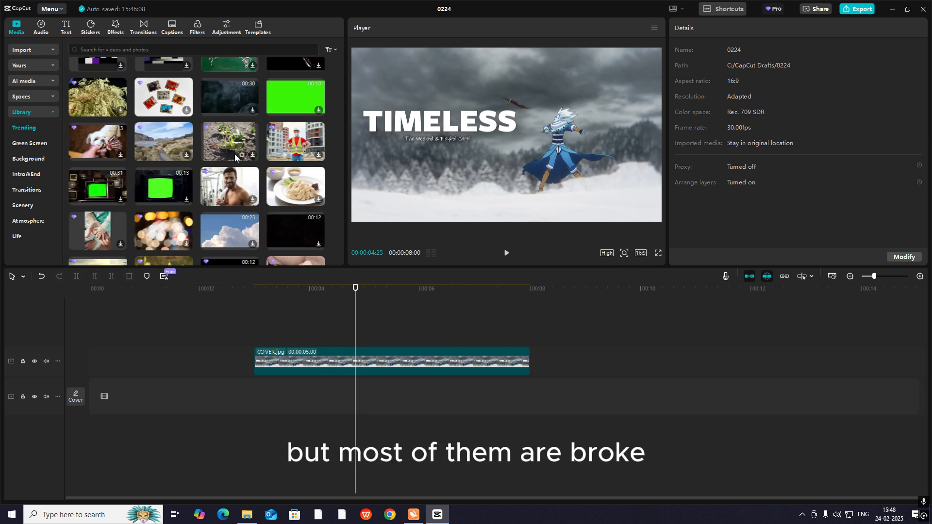
pyautogui.scroll(2, 245, 165)
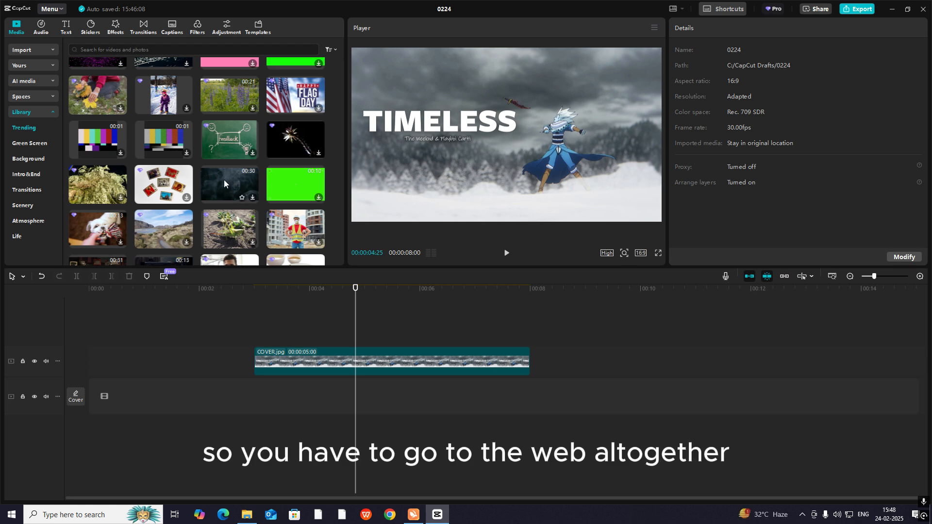
pyautogui.scroll(2, 298, 188)
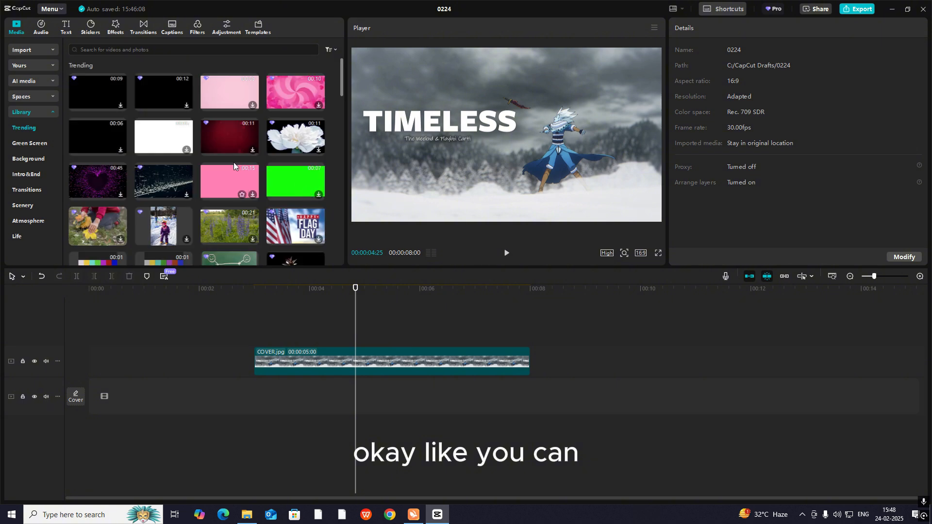
pyautogui.scroll(1, 101, 141)
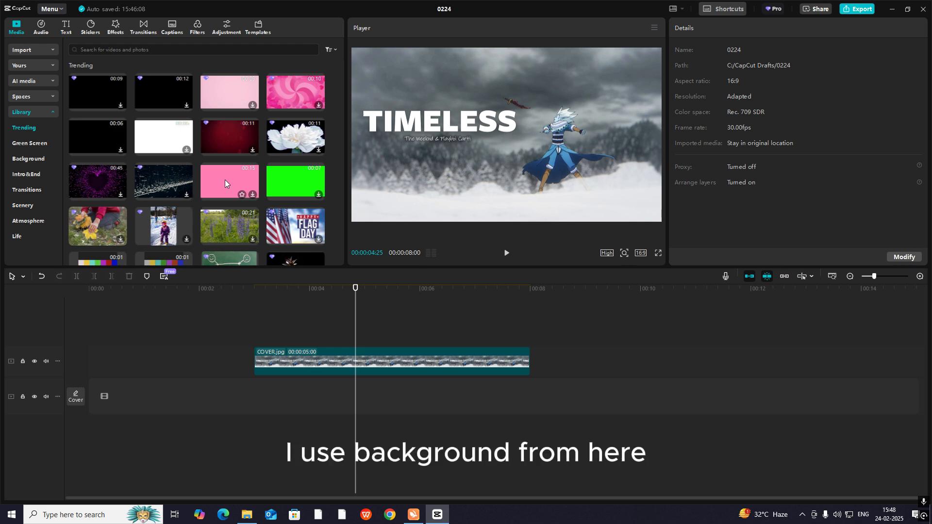
# View the library's Green Screen, Background and Transitions assets.
pyautogui.click(42, 141)
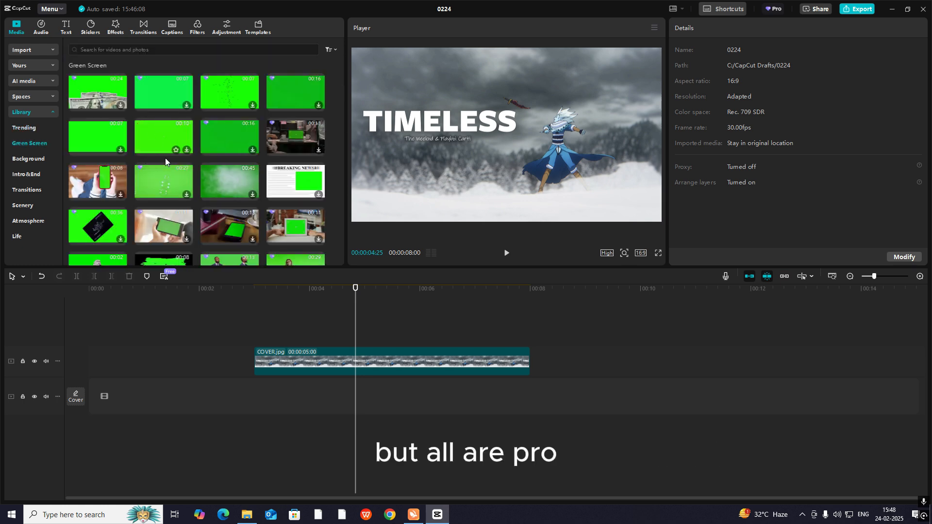
pyautogui.click(29, 159)
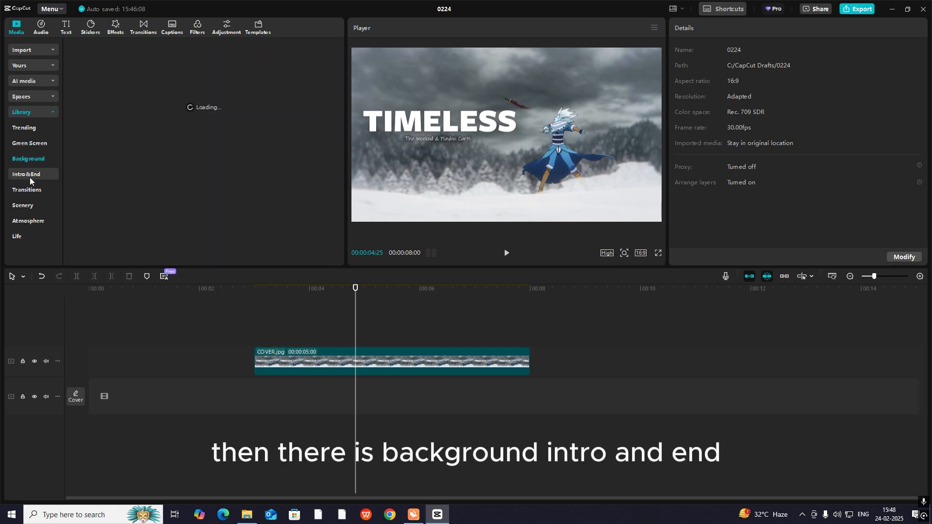
pyautogui.click(35, 191)
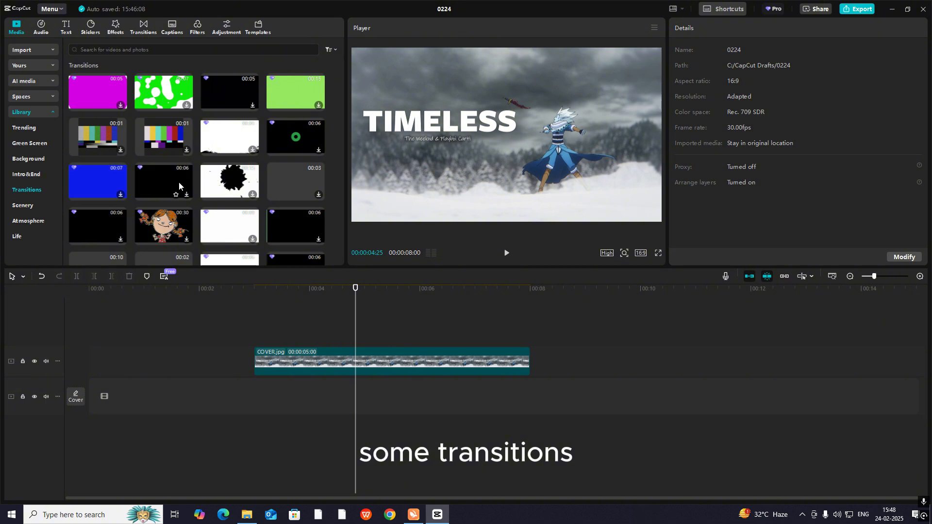
pyautogui.scroll(-3, 180, 227)
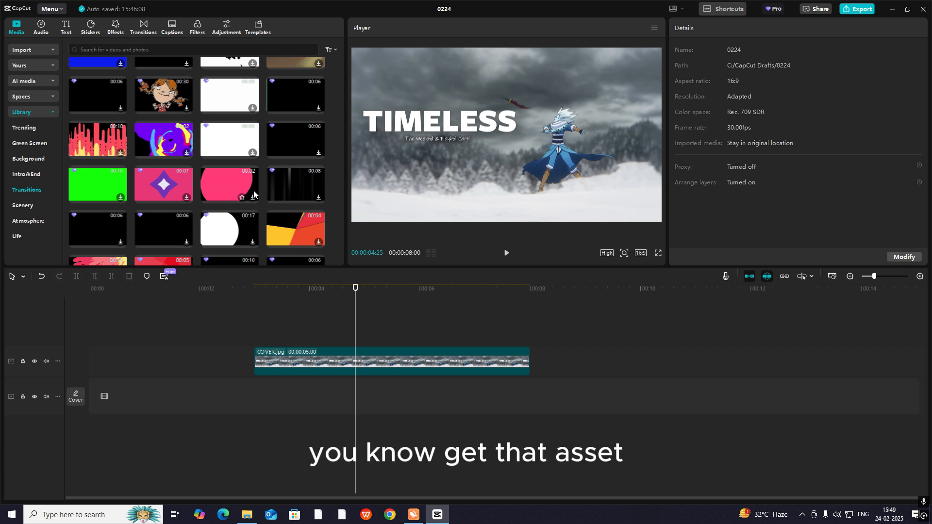
# Look through the audio options: audio extraction import, Music, sound effects and the Copyright check.
pyautogui.click(41, 28)
pyautogui.click(36, 51)
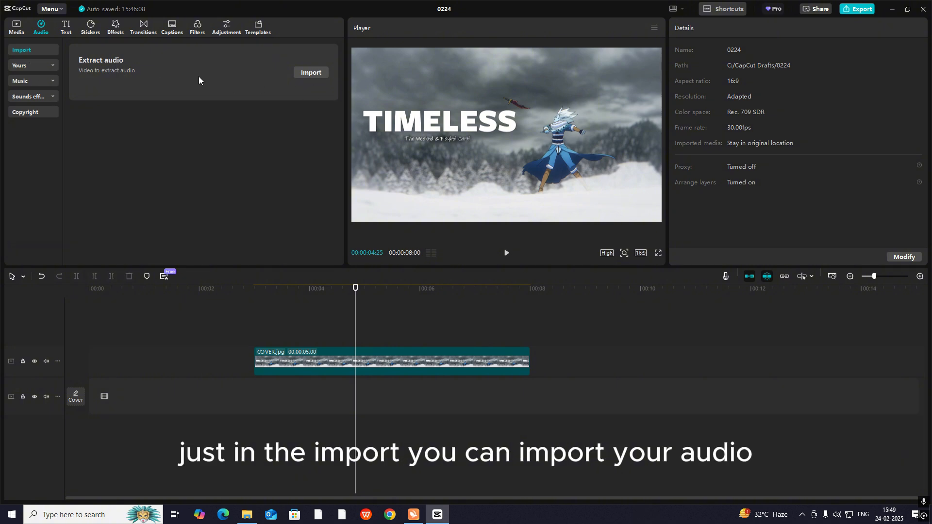
pyautogui.click(40, 79)
pyautogui.click(40, 79)
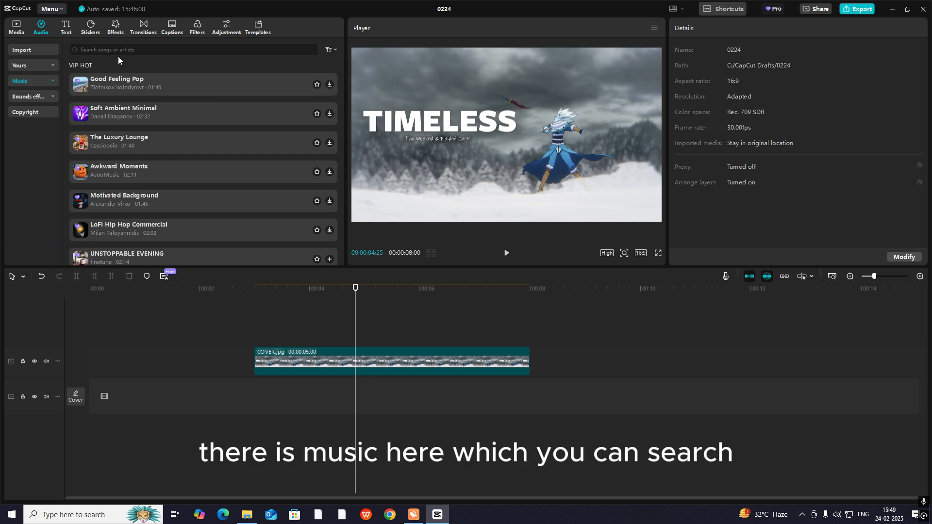
pyautogui.click(46, 95)
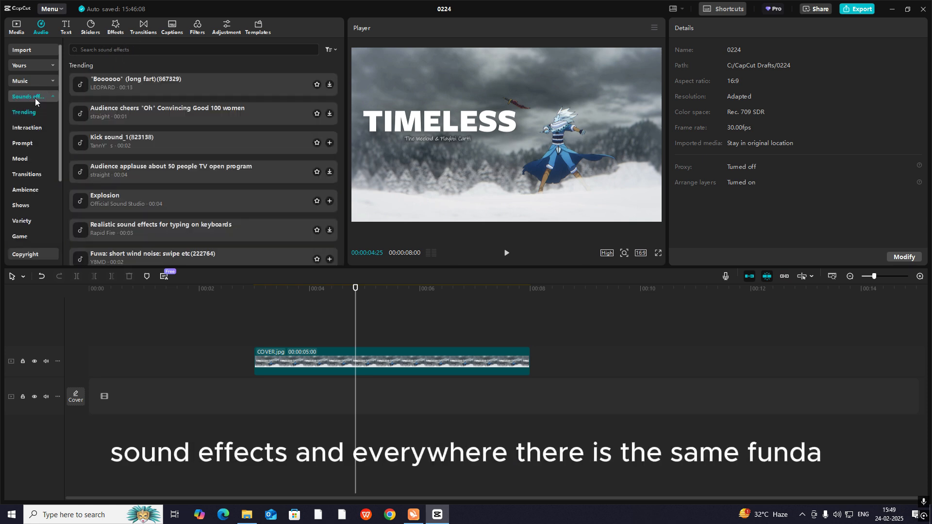
pyautogui.click(35, 98)
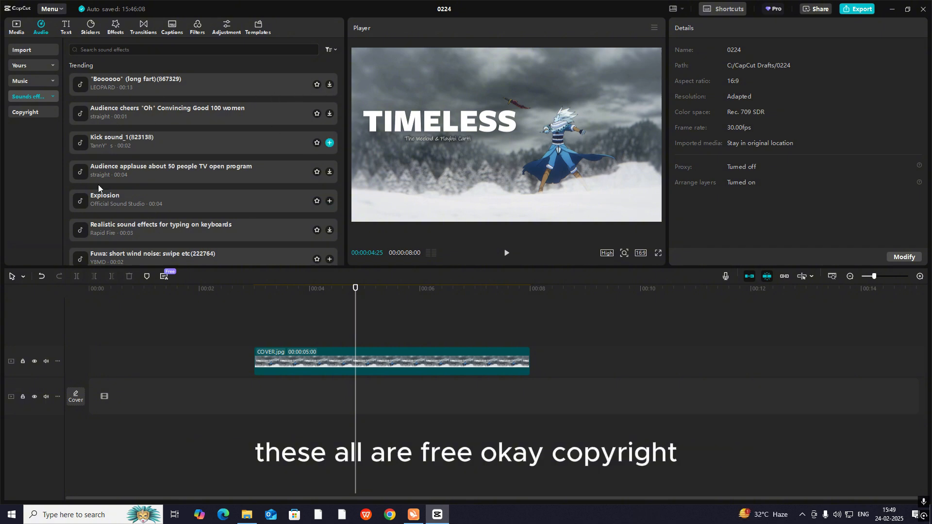
pyautogui.click(41, 114)
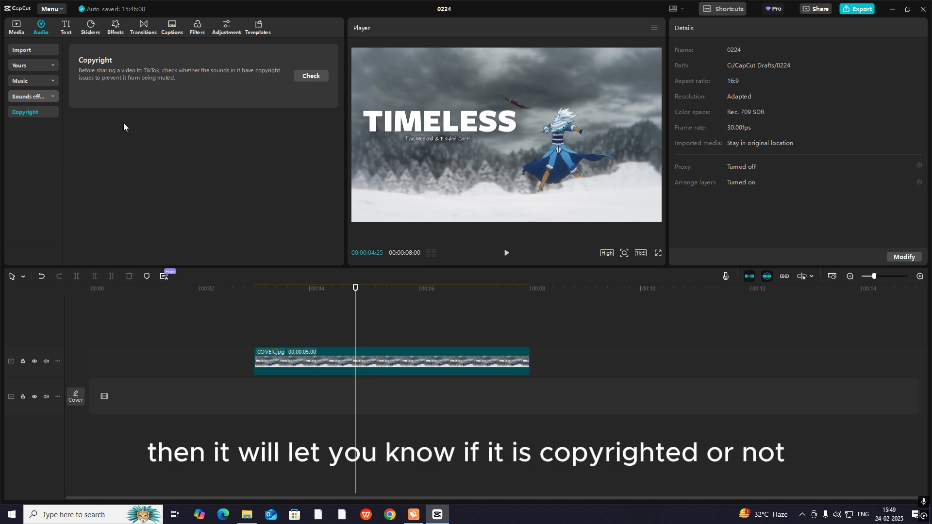
# Revisit the sound effects and Music lists, and open the Trending text templates.
pyautogui.click(45, 97)
pyautogui.click(37, 97)
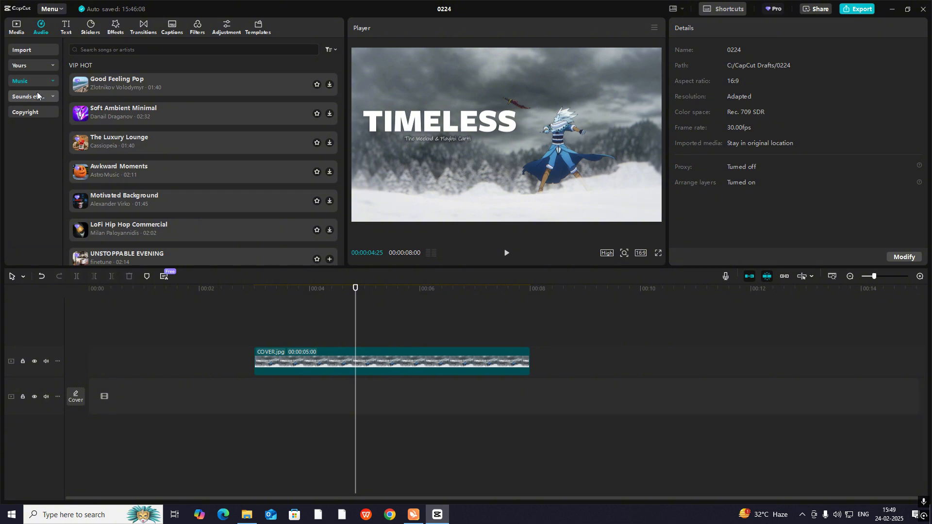
pyautogui.click(36, 97)
pyautogui.click(36, 99)
pyautogui.click(66, 27)
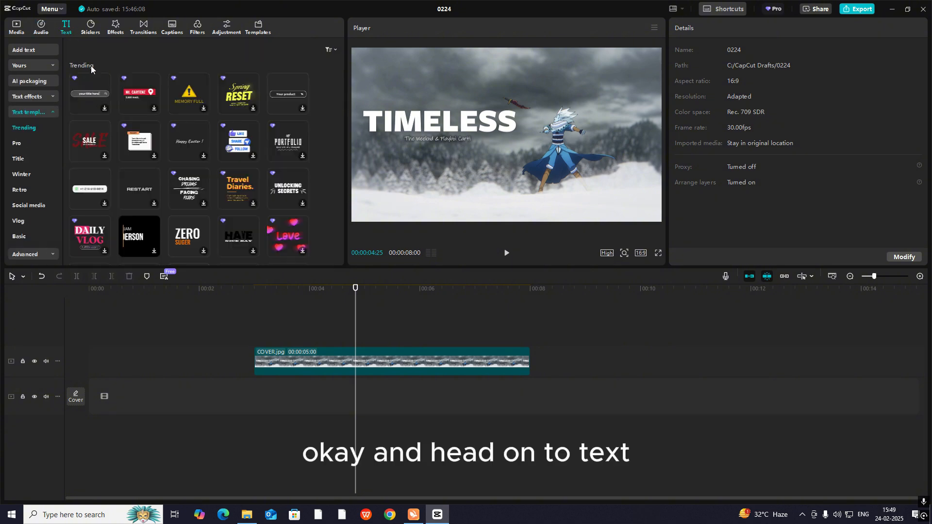
# Add a Default text clip to the timeline above the COVER.jpg clip, starting shortly before the 4-second mark.
pyautogui.click(51, 113)
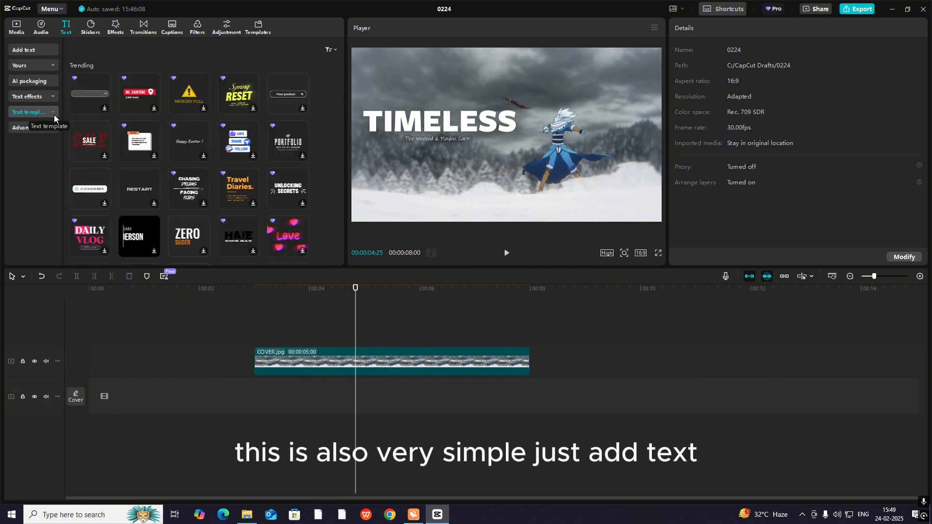
pyautogui.click(37, 51)
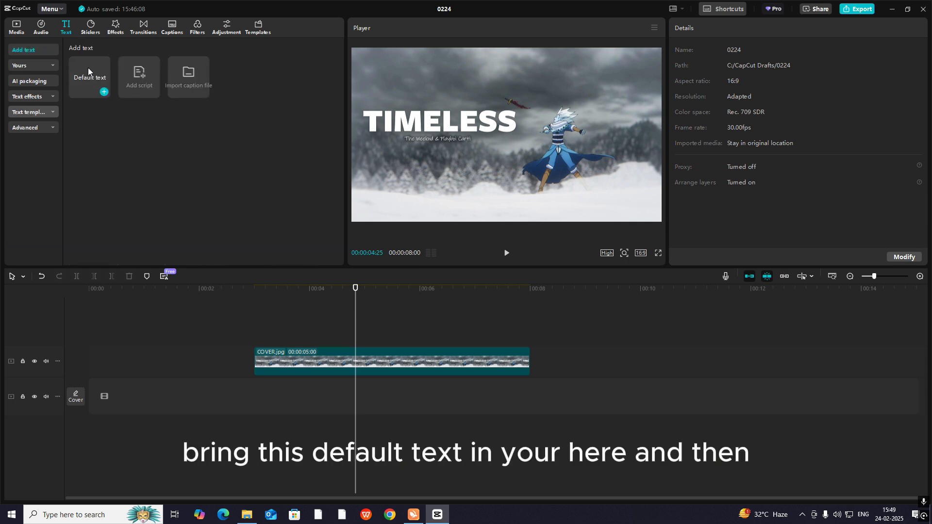
pyautogui.moveTo(97, 75); pyautogui.dragTo(368, 342)
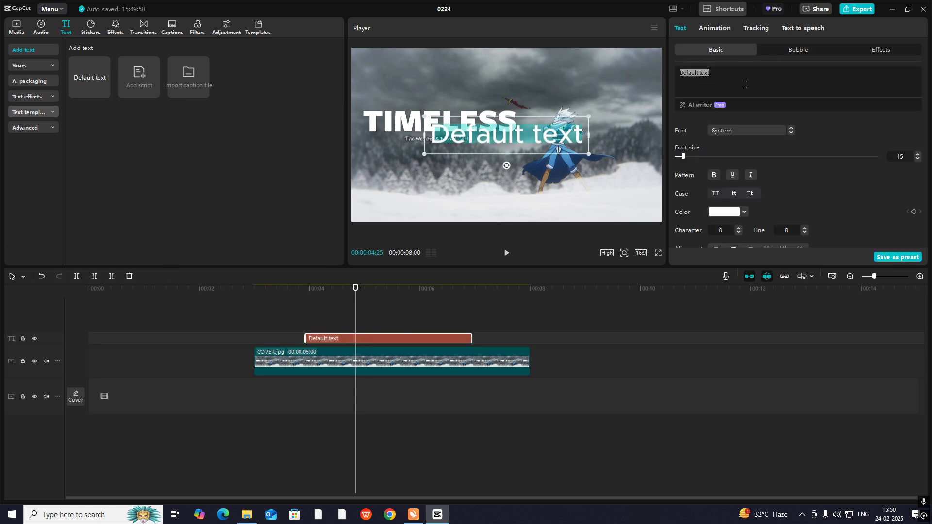
# Look through the text clip's Basic settings, from preset styles, transform and blend to stroke, shadow and curve, plus the font list.
pyautogui.scroll(-10, 779, 188)
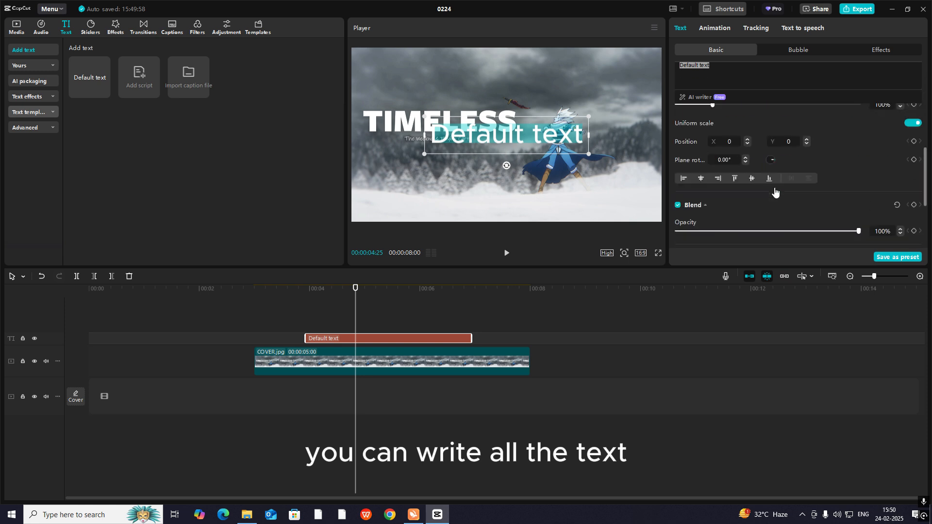
pyautogui.scroll(10, 723, 187)
pyautogui.scroll(-3, 751, 167)
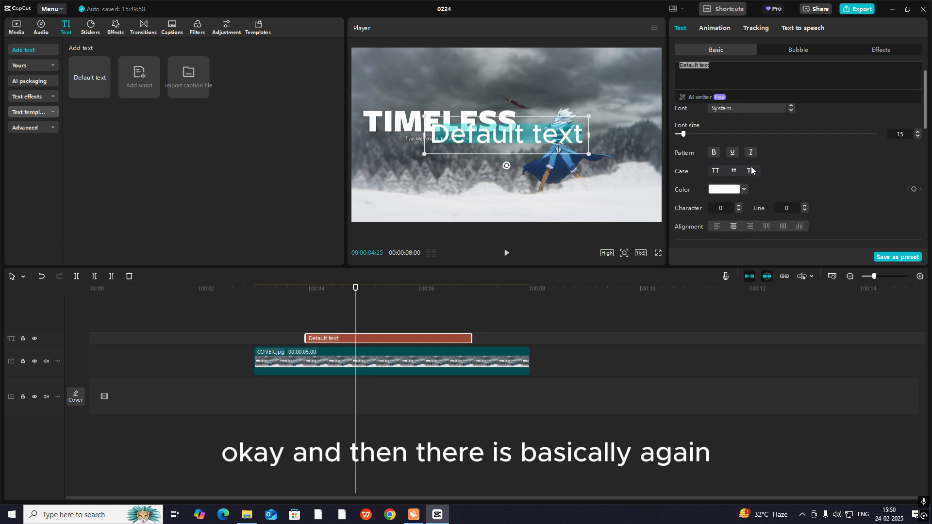
pyautogui.scroll(-8, 753, 187)
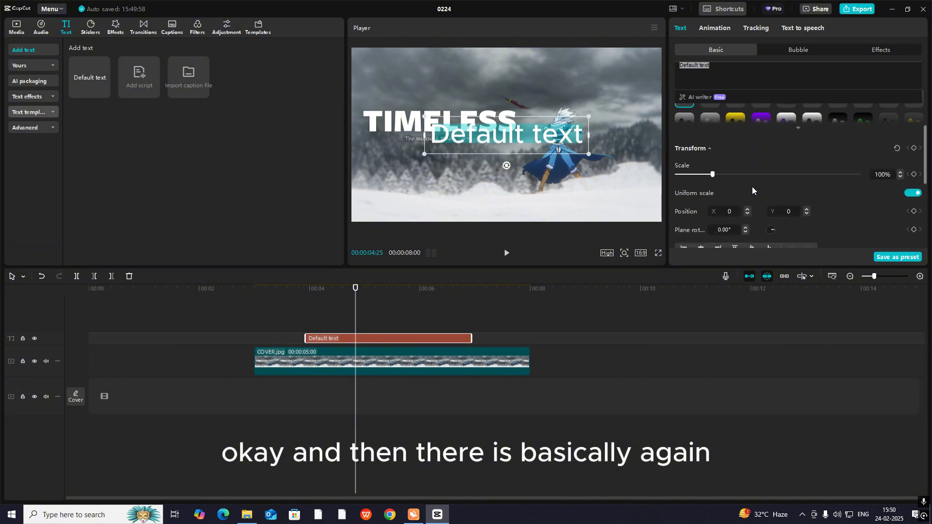
pyautogui.scroll(3, 754, 190)
pyautogui.scroll(8, 754, 191)
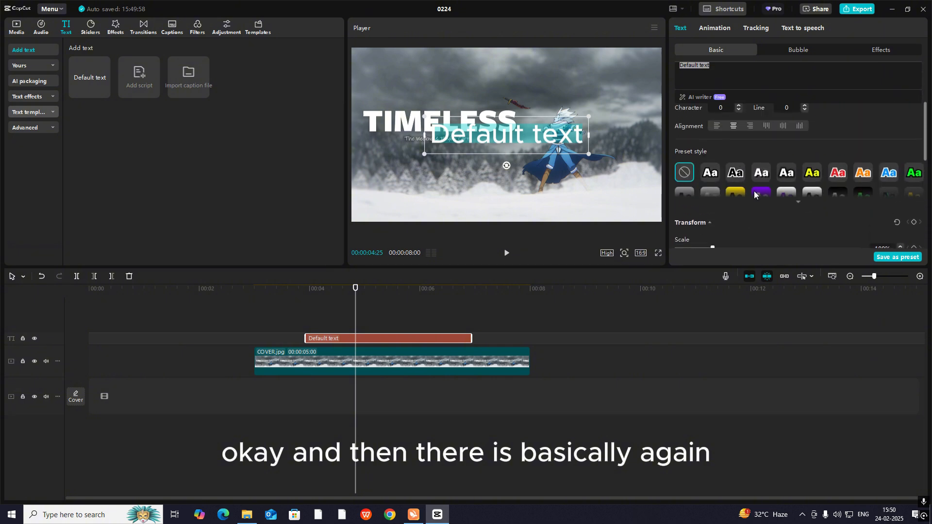
pyautogui.scroll(-12, 749, 202)
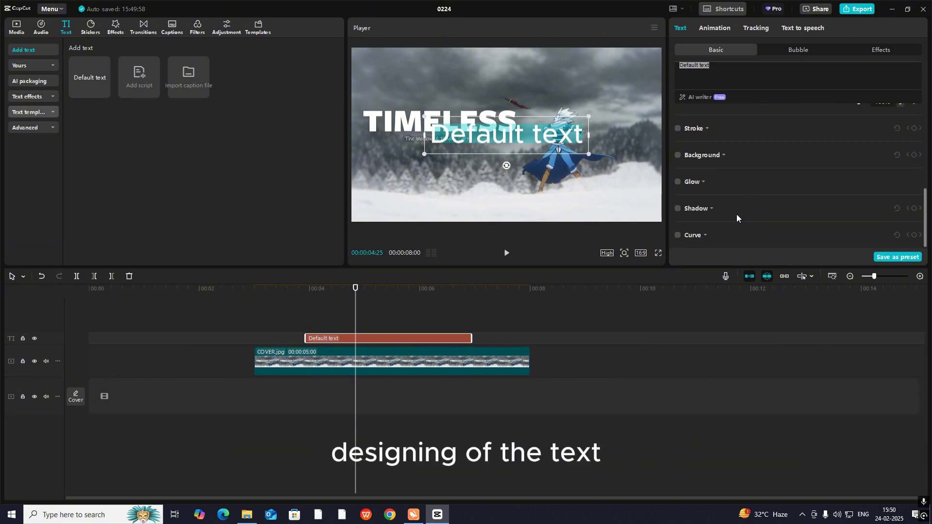
pyautogui.scroll(8, 736, 214)
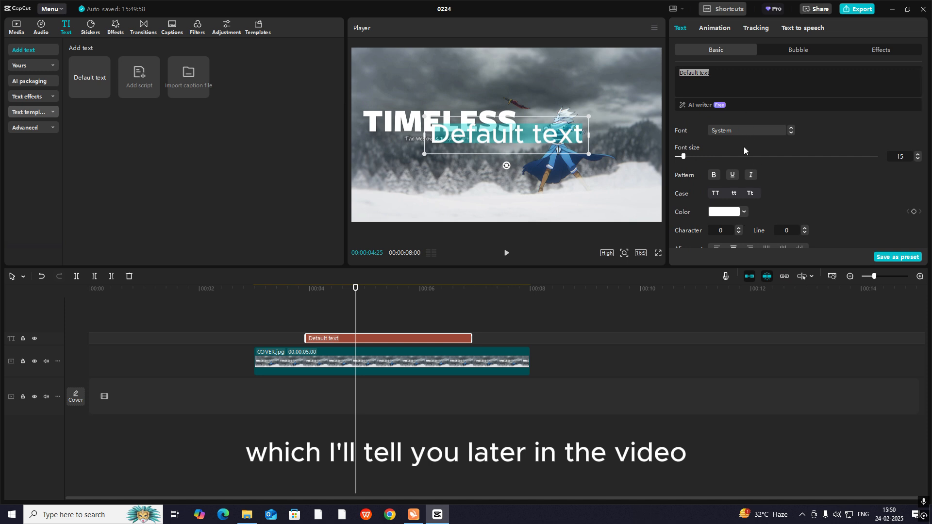
pyautogui.scroll(-6, 748, 200)
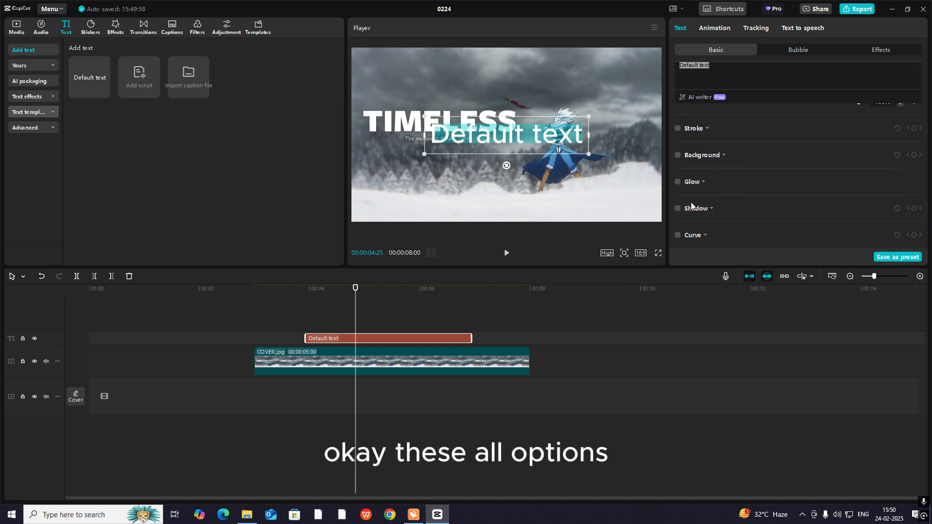
pyautogui.scroll(6, 691, 206)
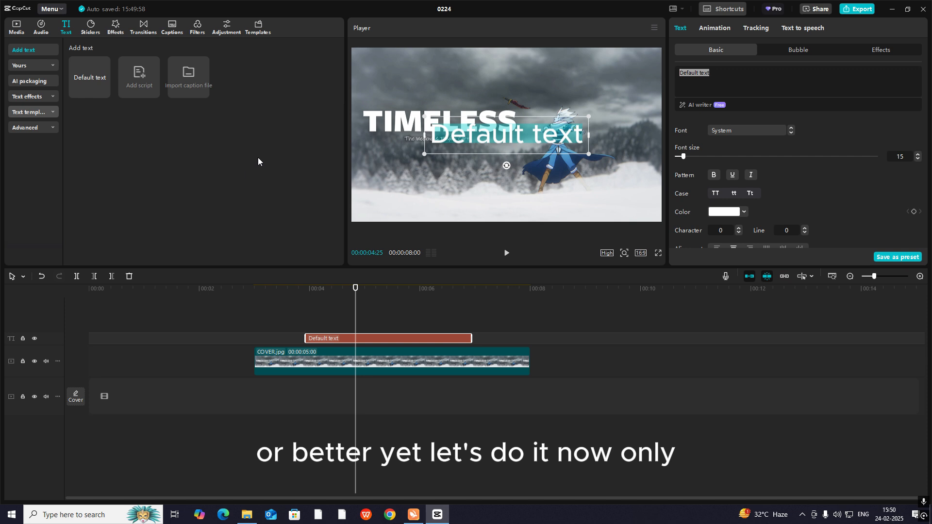
pyautogui.scroll(-5, 753, 154)
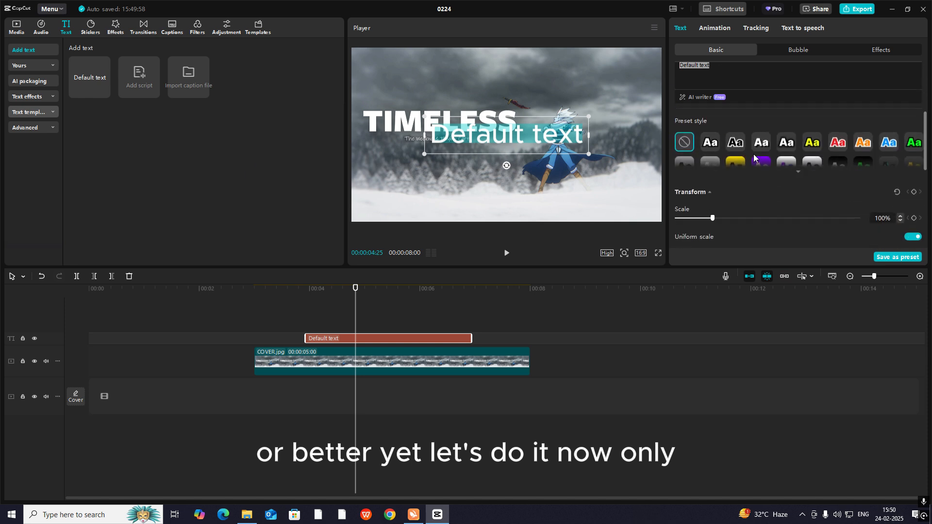
pyautogui.scroll(5, 830, 176)
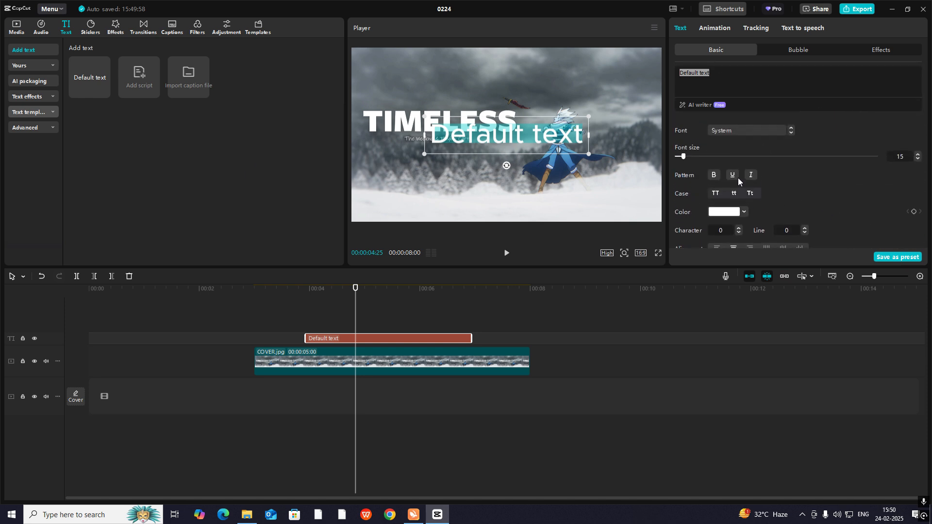
pyautogui.click(743, 131)
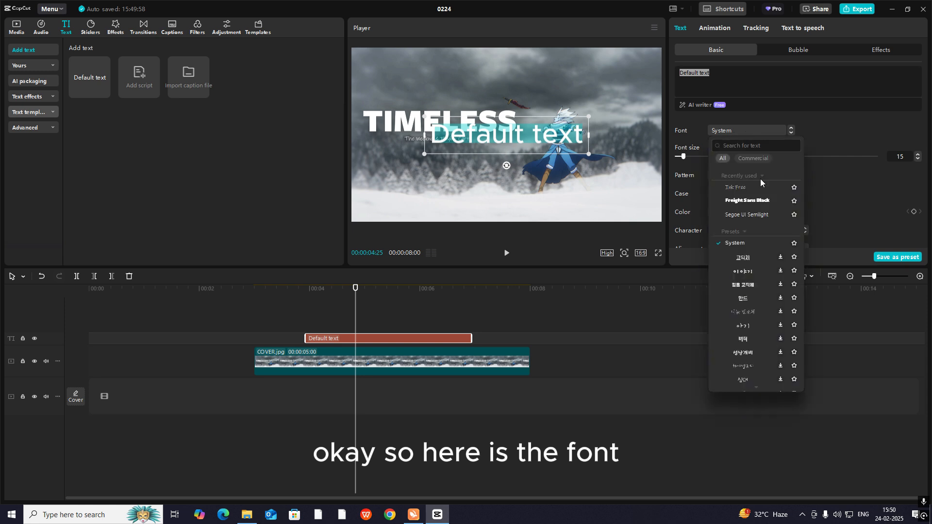
pyautogui.click(813, 100)
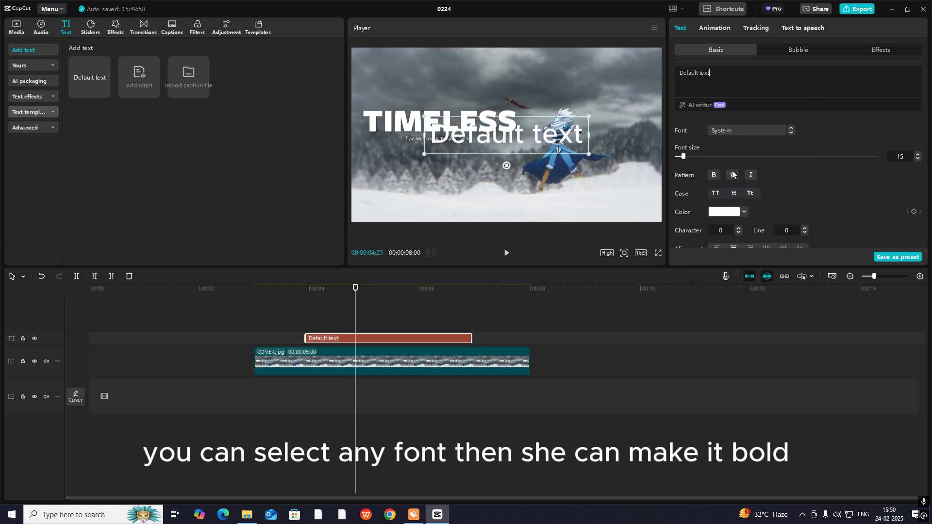
# Try bold, underline and italic on the default text one after another, switching each off again.
pyautogui.scroll(-2, 732, 175)
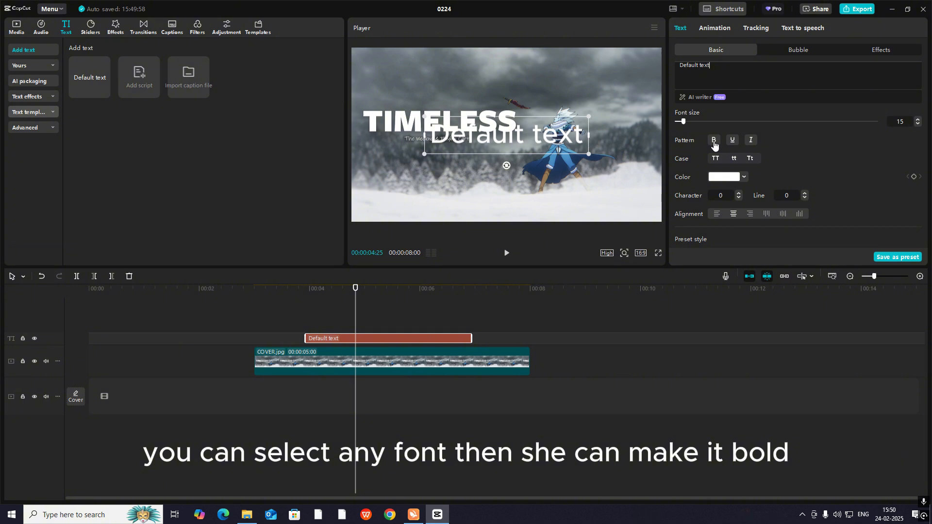
pyautogui.click(714, 143)
pyautogui.click(714, 142)
pyautogui.click(733, 142)
pyautogui.click(732, 143)
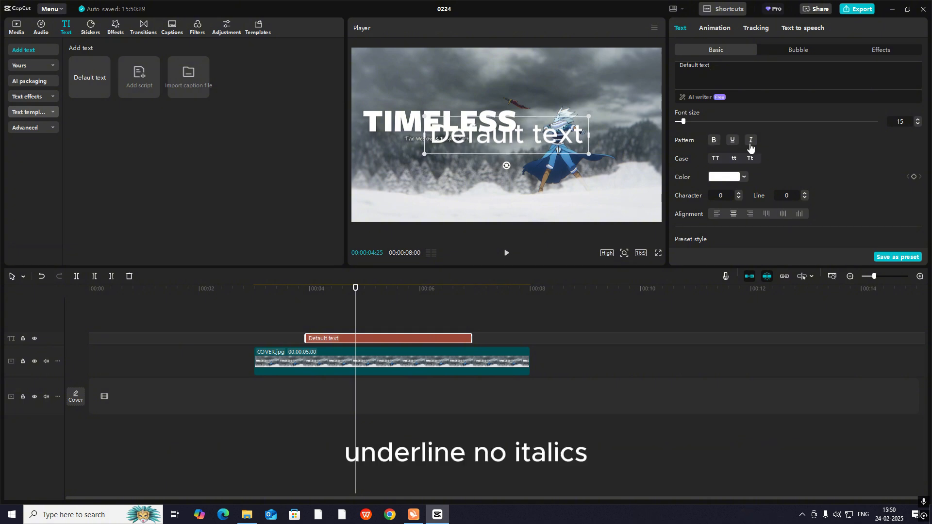
pyautogui.click(750, 145)
pyautogui.click(750, 145)
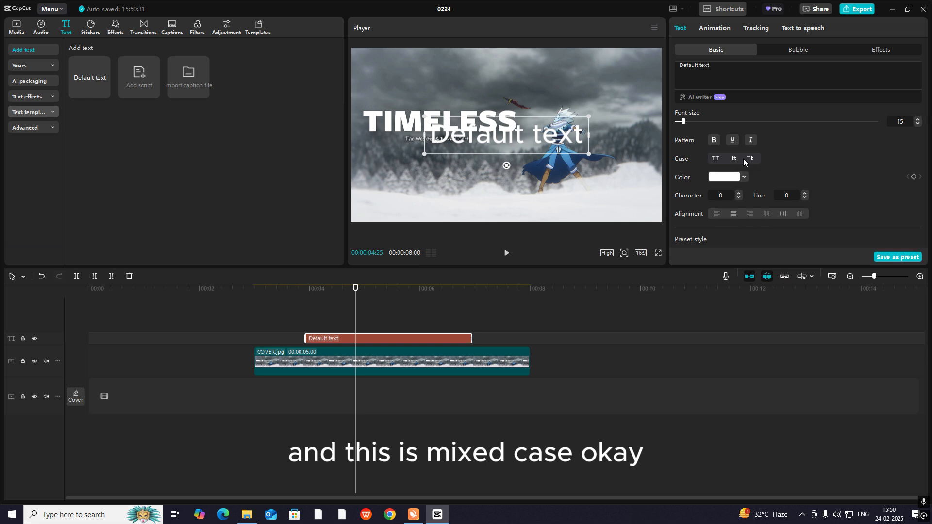
# Change the default text's color to pure red.
pyautogui.scroll(-1, 743, 157)
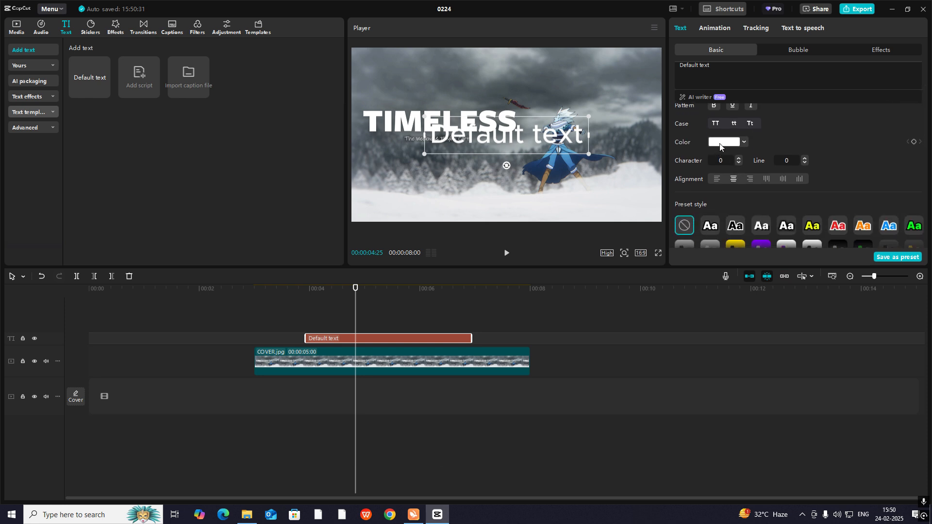
pyautogui.click(721, 147)
pyautogui.moveTo(732, 177); pyautogui.dragTo(810, 147)
pyautogui.click(819, 125)
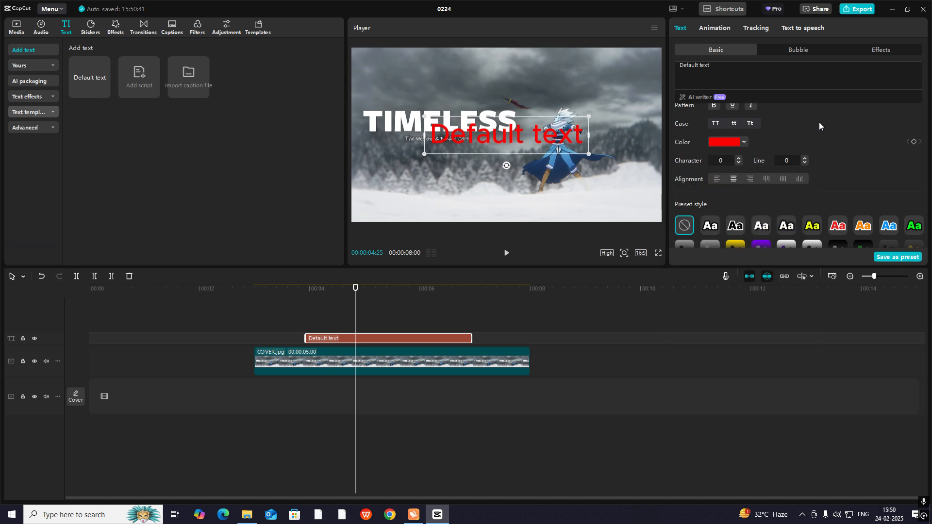
# Try character spacings of 4 and -2 on the red text and return the spacing to 0.
pyautogui.click(716, 161)
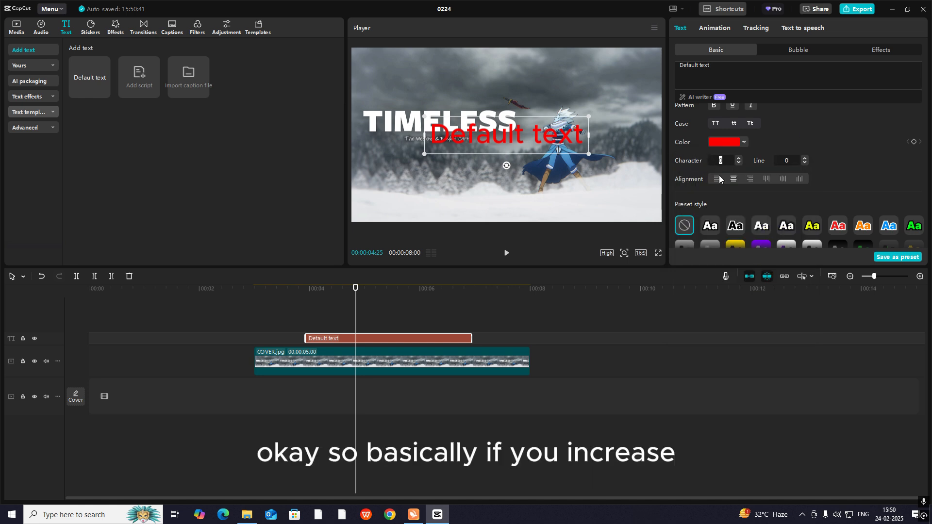
pyautogui.click(738, 158)
pyautogui.click(739, 158)
pyautogui.click(739, 159)
pyautogui.click(739, 159)
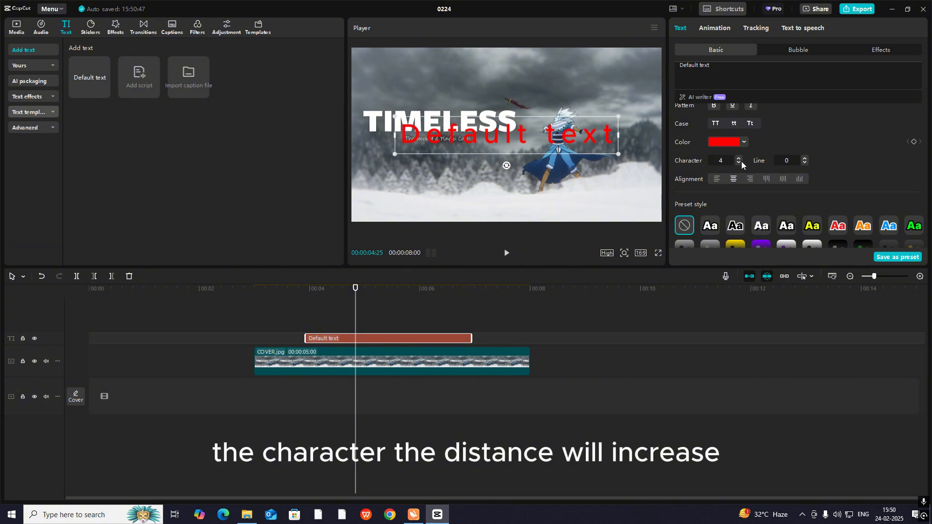
pyautogui.click(738, 163)
pyautogui.click(738, 163)
pyautogui.click(738, 163)
pyautogui.click(738, 163)
pyautogui.click(738, 163)
pyautogui.click(738, 163)
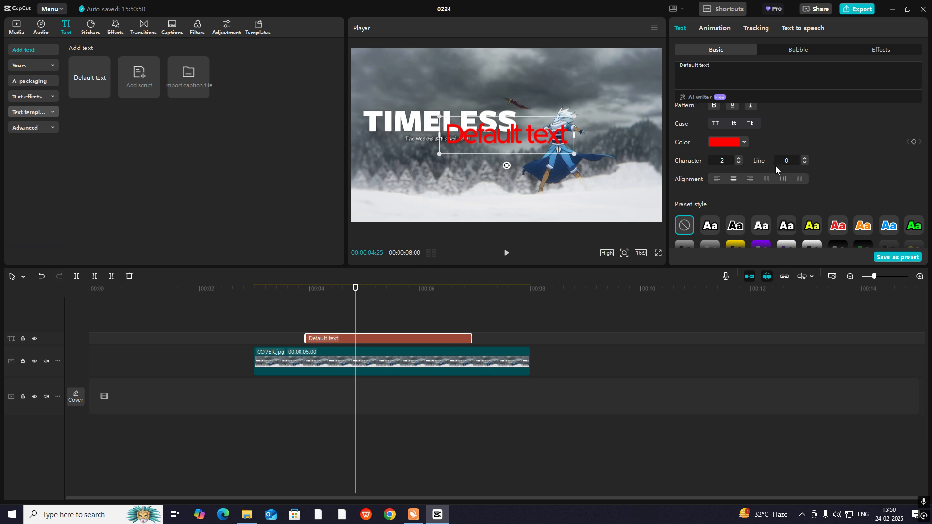
pyautogui.click(738, 158)
pyautogui.click(739, 158)
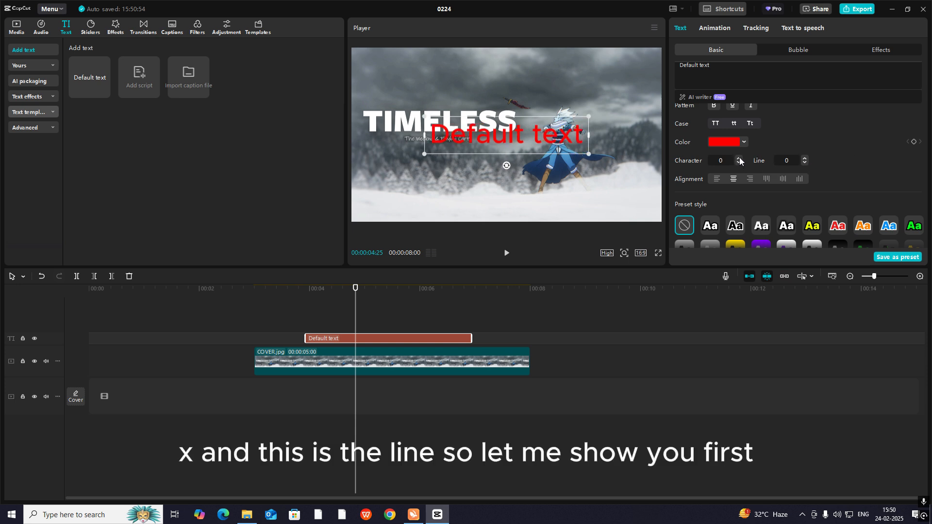
# Add a second line reading "fghii" to the text and set the line spacing to 5.
pyautogui.click(805, 158)
pyautogui.click(725, 65)
pyautogui.press('Return')
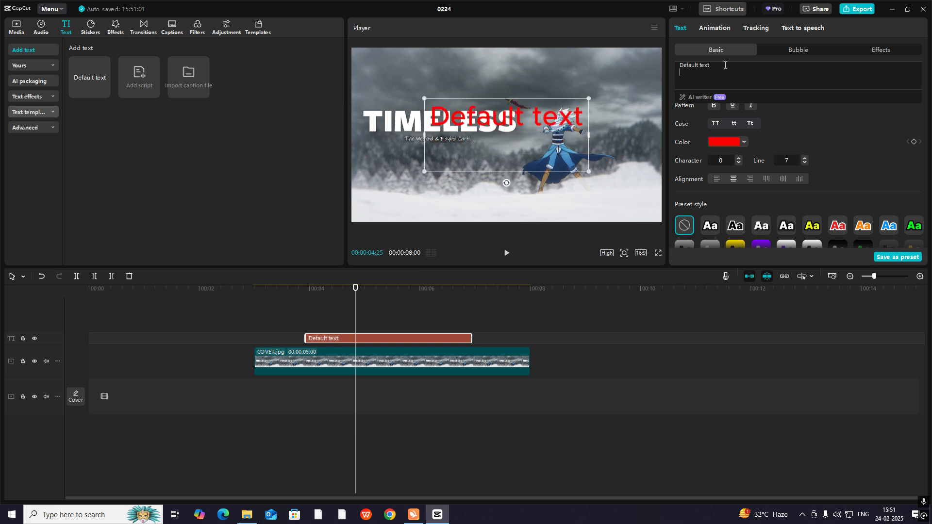
pyautogui.write('fghii')
pyautogui.click(804, 163)
pyautogui.click(805, 164)
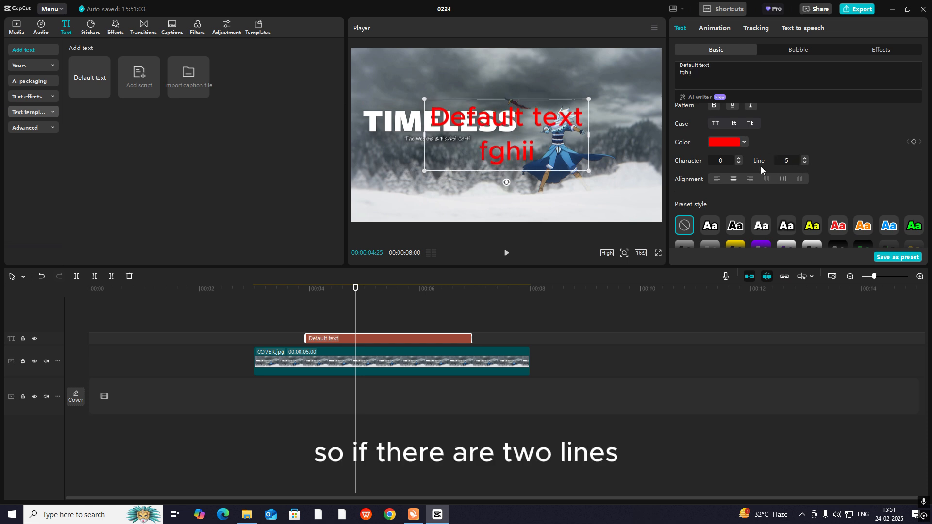
# Try widening the gap between the two text lines to 10 and bring the line spacing back to 5.
pyautogui.click(804, 157)
pyautogui.click(804, 158)
pyautogui.click(804, 157)
pyautogui.click(805, 157)
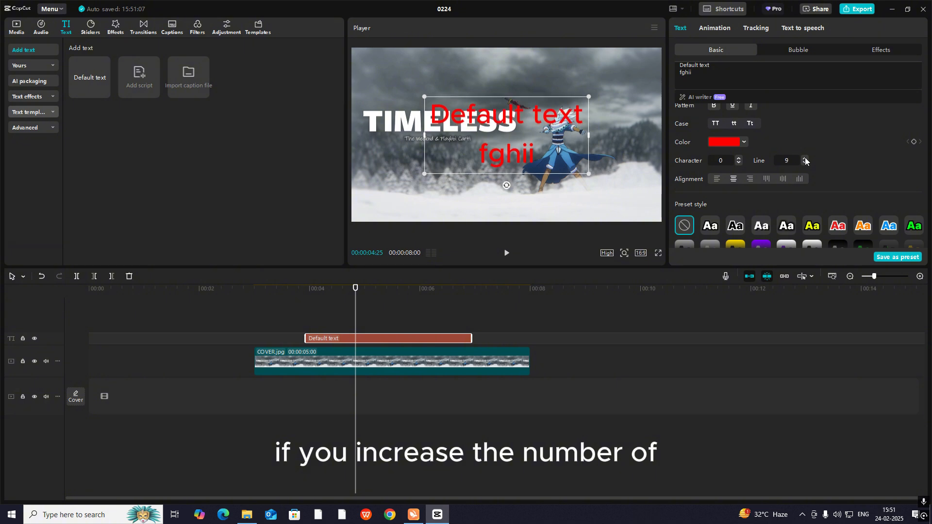
pyautogui.click(805, 157)
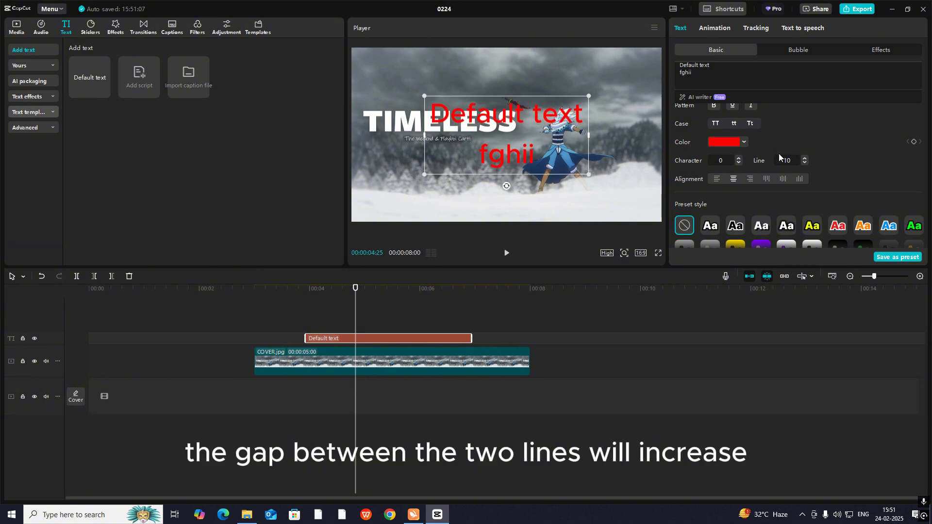
pyautogui.click(805, 163)
pyautogui.click(805, 163)
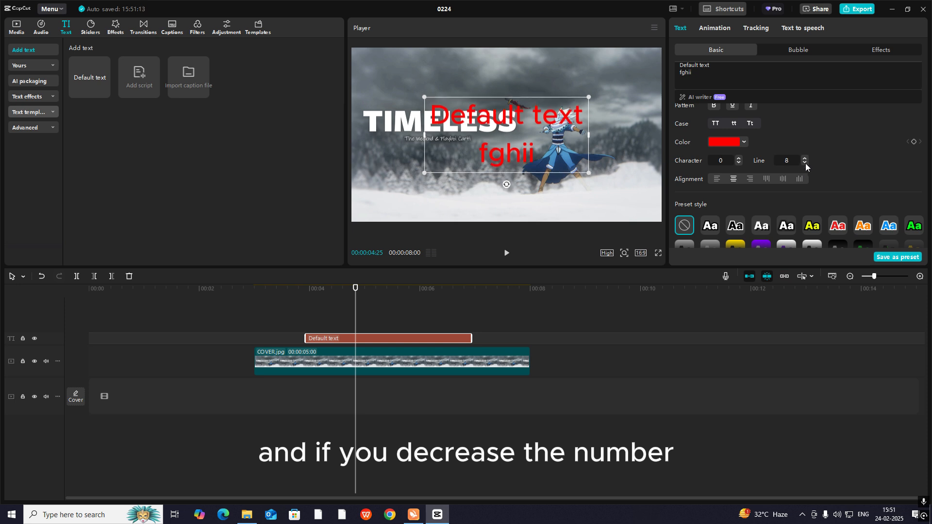
pyautogui.click(804, 163)
pyautogui.click(805, 163)
pyautogui.click(805, 163)
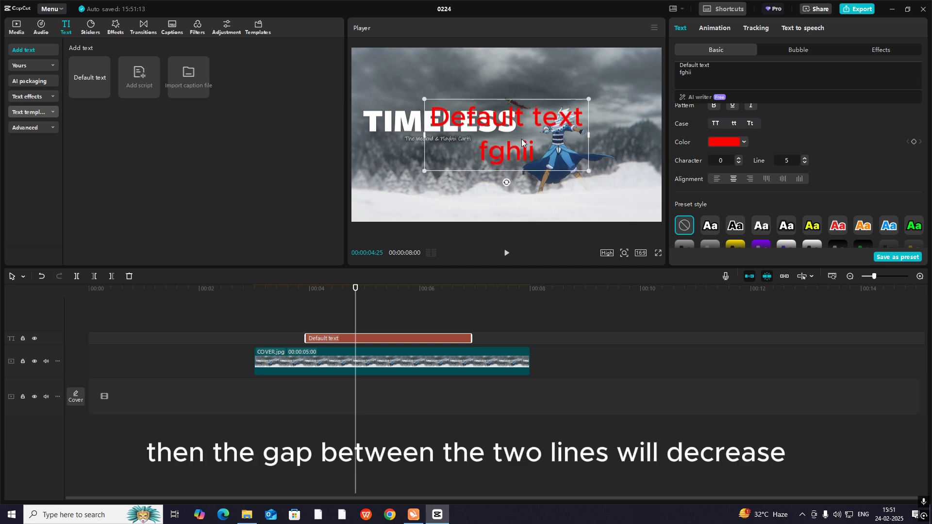
# Try left alignment and the three vertical alignments on the two-line text.
pyautogui.scroll(-2, 767, 153)
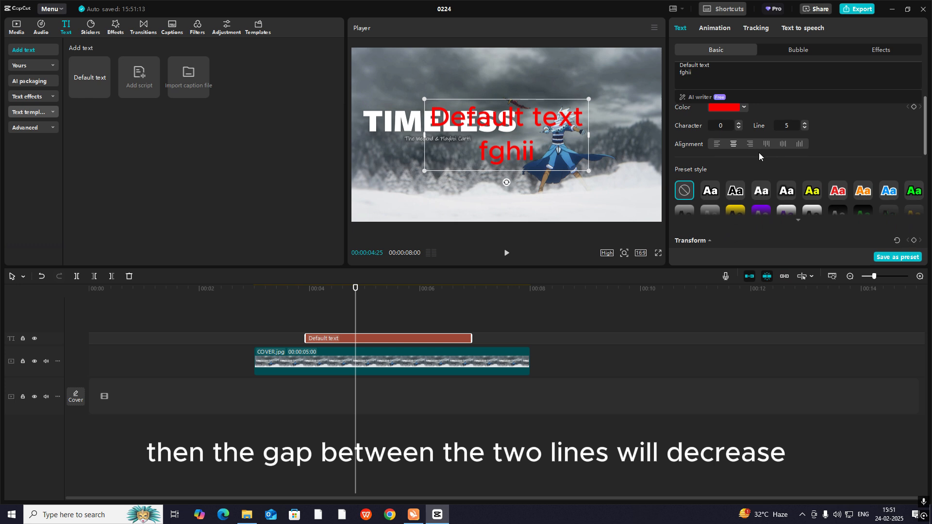
pyautogui.click(717, 144)
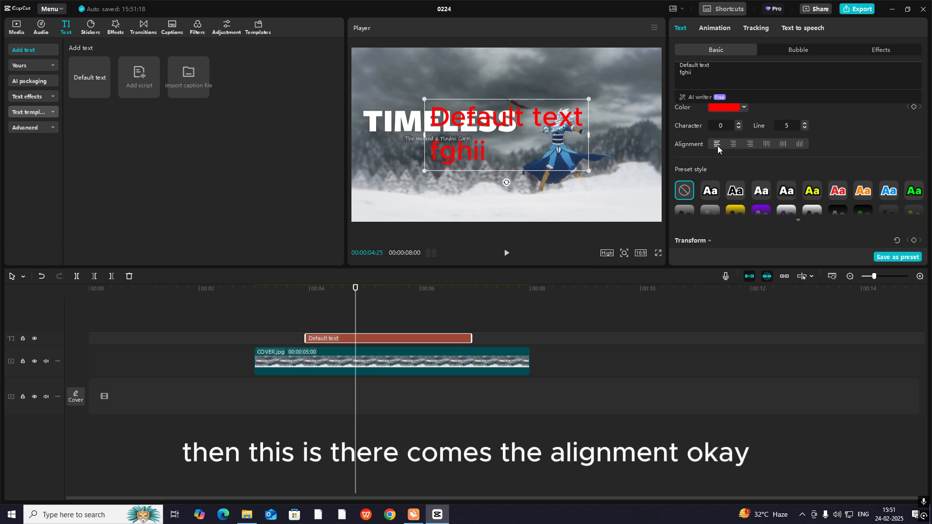
pyautogui.click(768, 145)
pyautogui.click(781, 144)
pyautogui.click(794, 144)
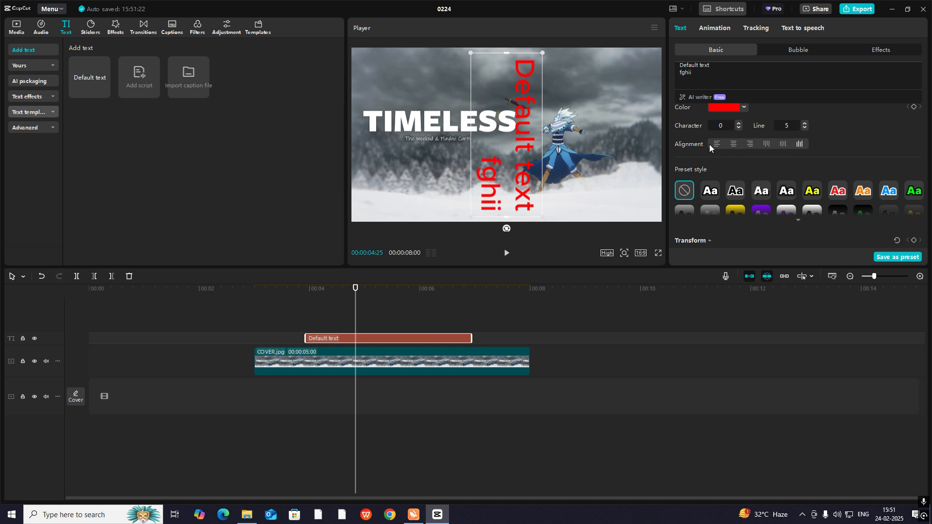
# Return the two-line text to horizontal layout, compare left and center alignment, and right-align it.
pyautogui.click(717, 144)
pyautogui.click(734, 145)
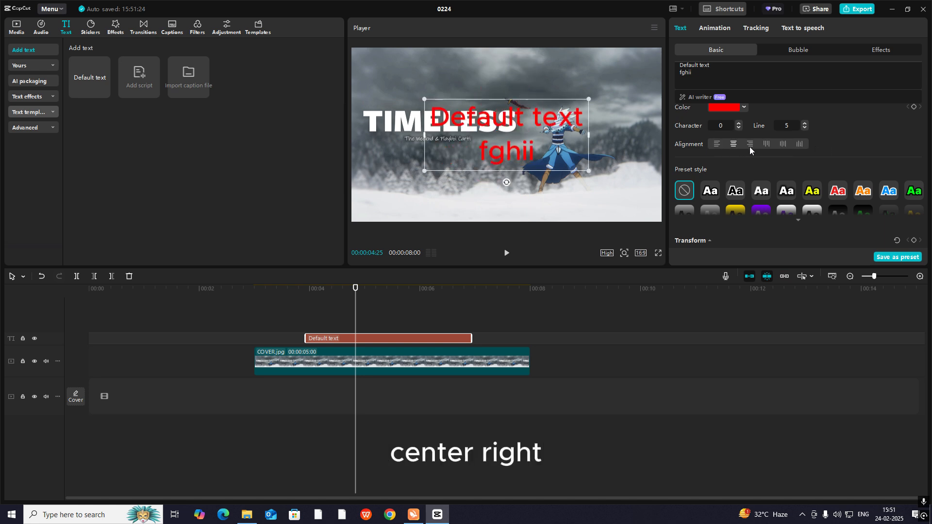
pyautogui.click(750, 146)
pyautogui.scroll(-1, 787, 137)
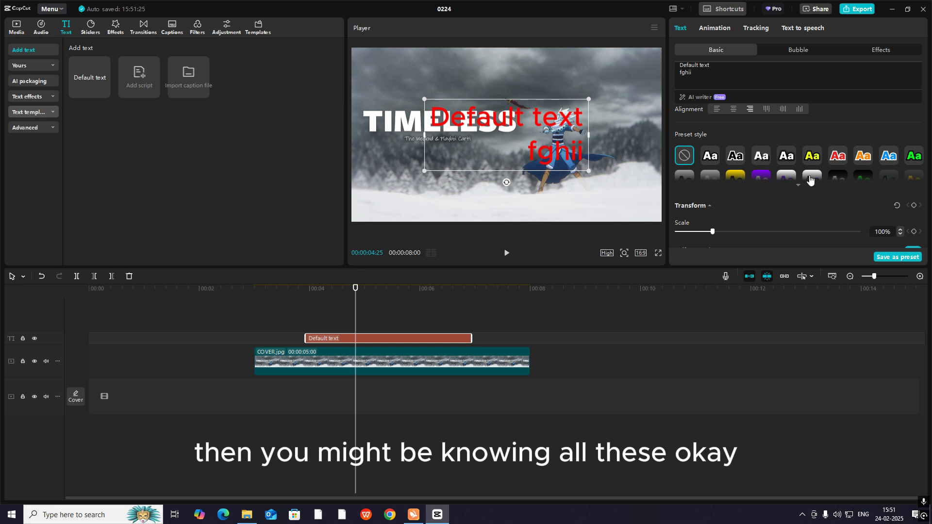
# Expand the full set of preset text styles, try several of them and apply the white style with a drop shadow.
pyautogui.scroll(-2, 791, 170)
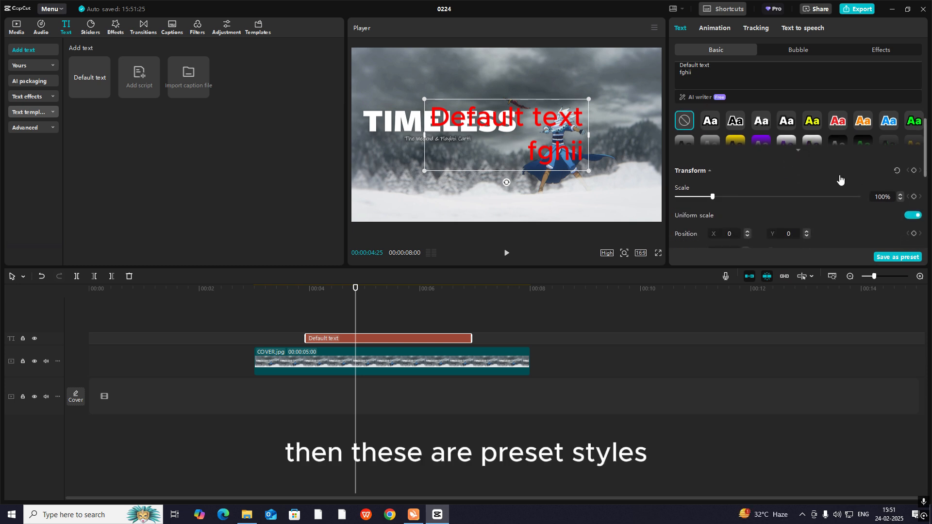
pyautogui.click(799, 151)
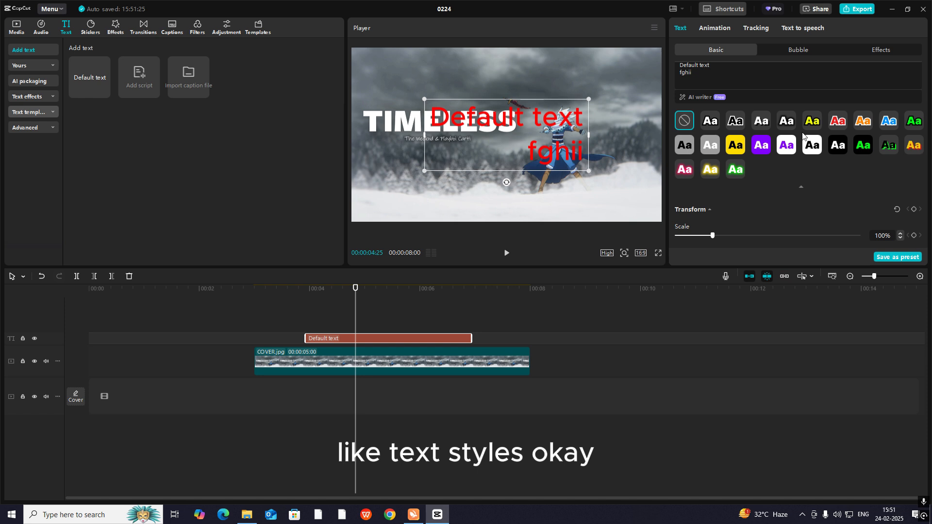
pyautogui.click(711, 123)
pyautogui.click(733, 125)
pyautogui.click(762, 125)
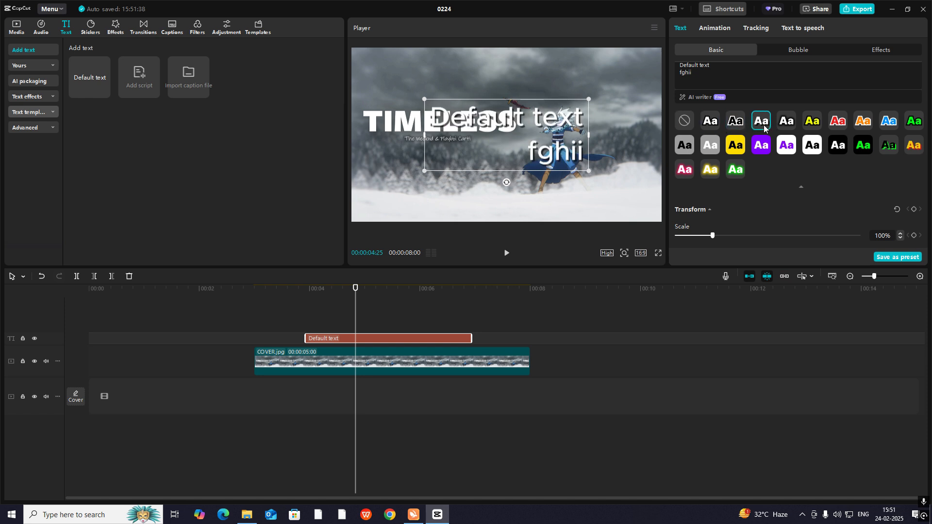
pyautogui.click(787, 126)
pyautogui.click(761, 121)
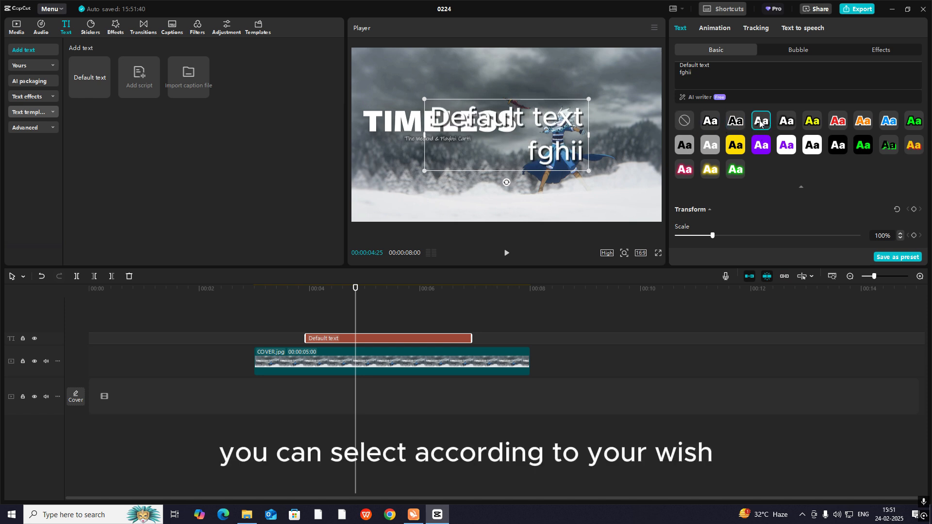
# Place the two-line text inside the first bubble design, the dotted white panel with a black border.
pyautogui.scroll(-3, 807, 153)
pyautogui.scroll(4, 808, 157)
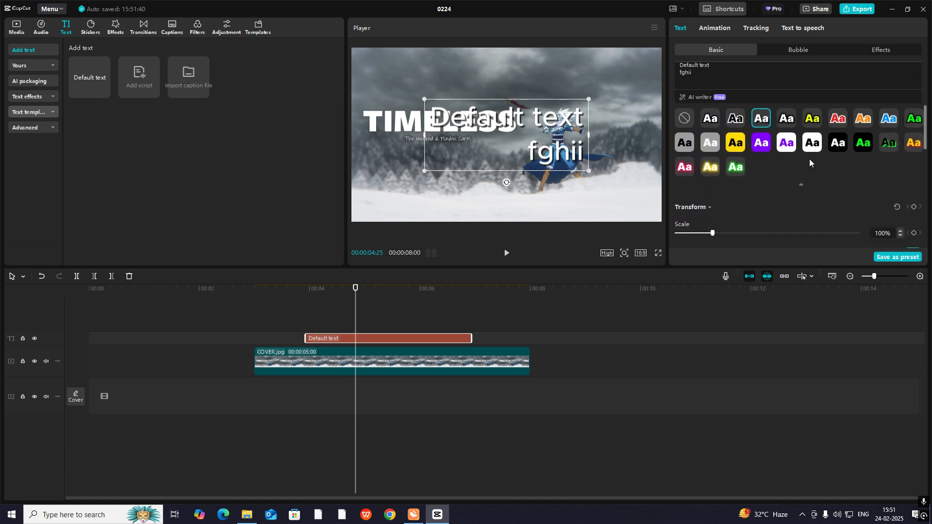
pyautogui.scroll(-3, 822, 170)
pyautogui.scroll(-2, 829, 185)
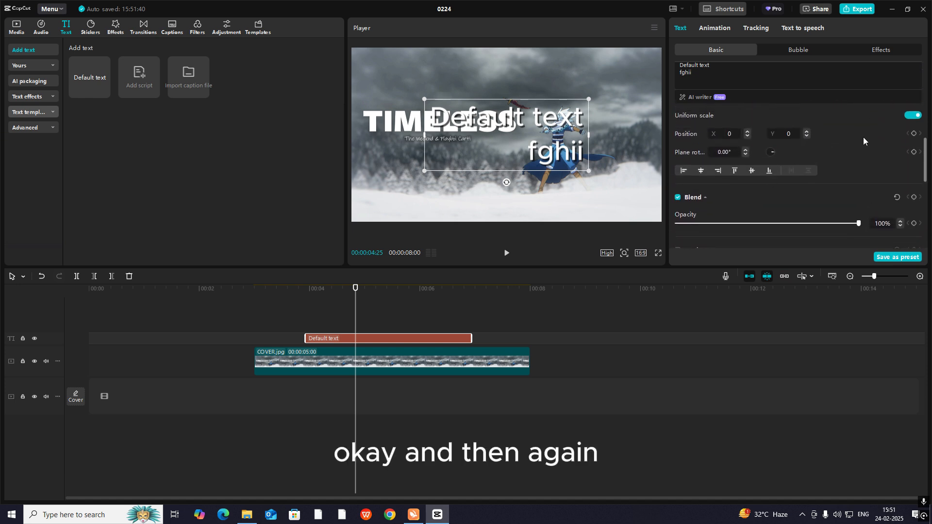
pyautogui.scroll(2, 750, 187)
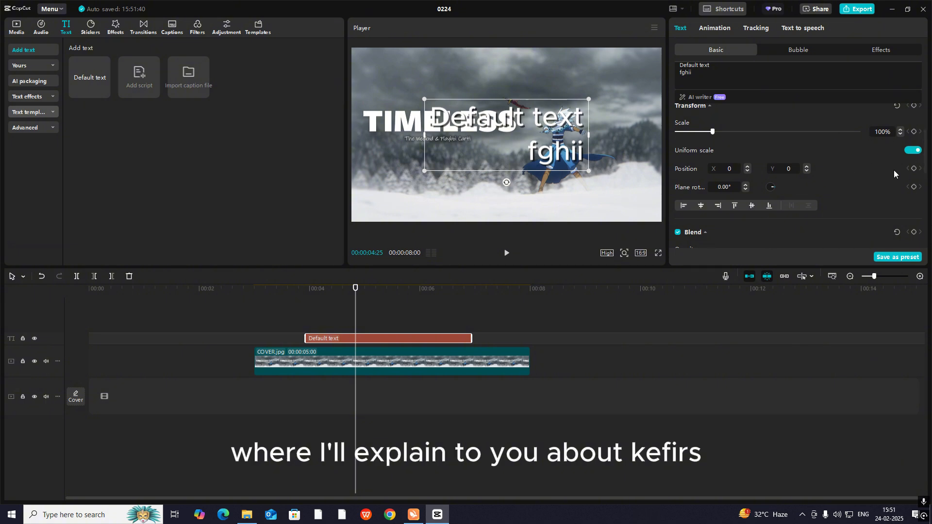
pyautogui.click(807, 51)
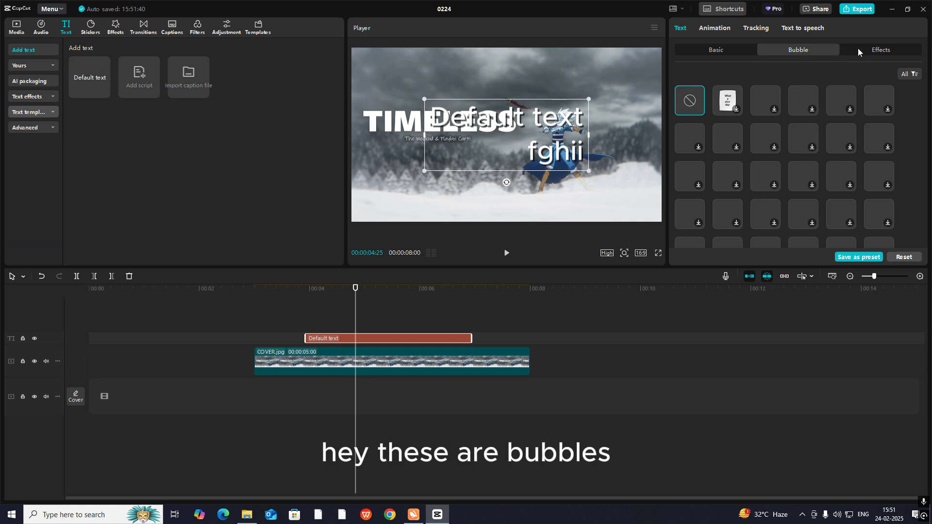
pyautogui.click(724, 100)
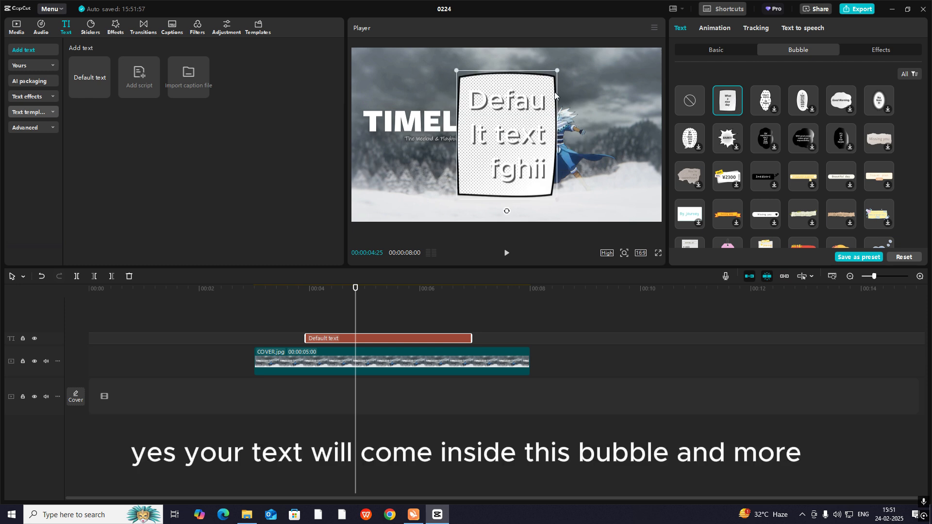
# Try the white black-outlined text effect and the transparent outline text effect on the text.
pyautogui.click(887, 50)
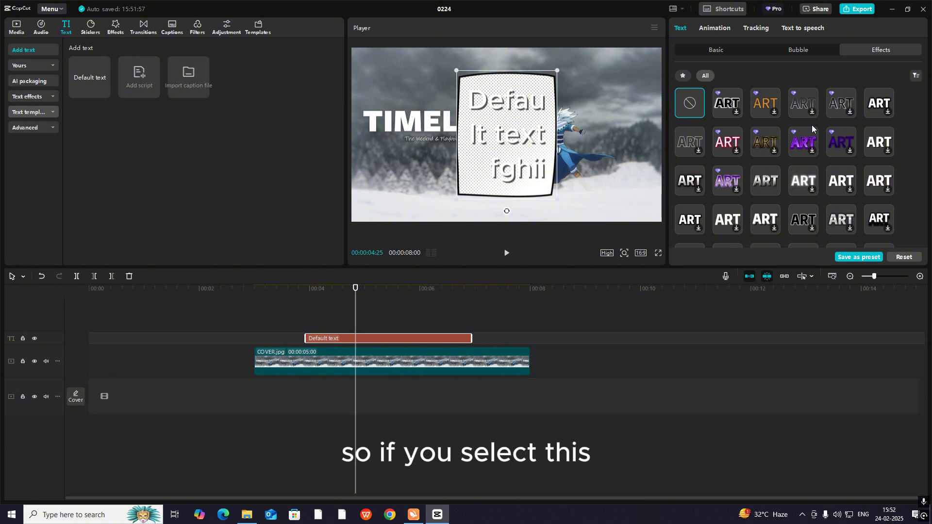
pyautogui.click(878, 100)
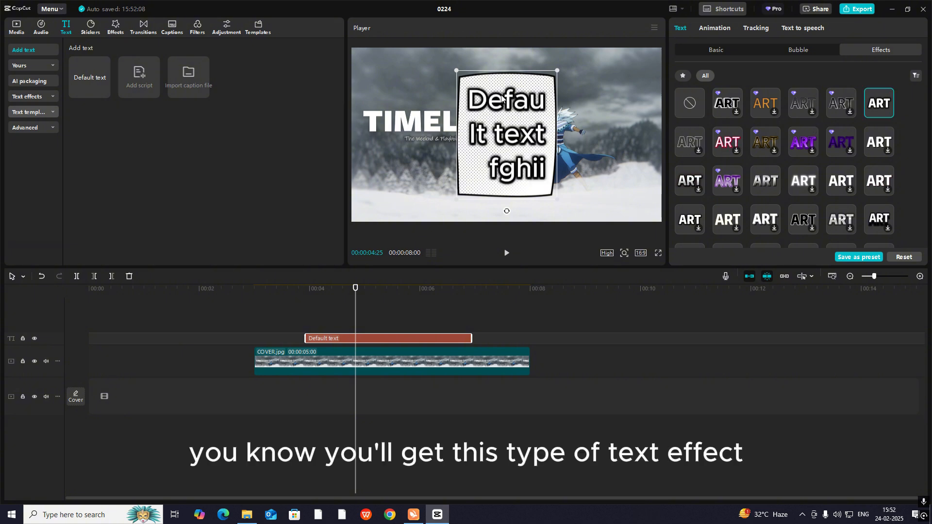
pyautogui.click(686, 141)
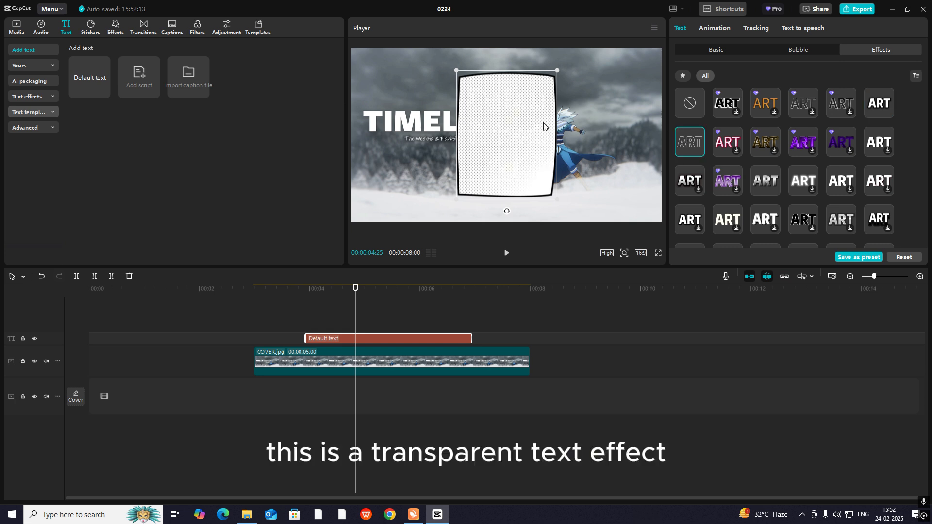
pyautogui.click(717, 50)
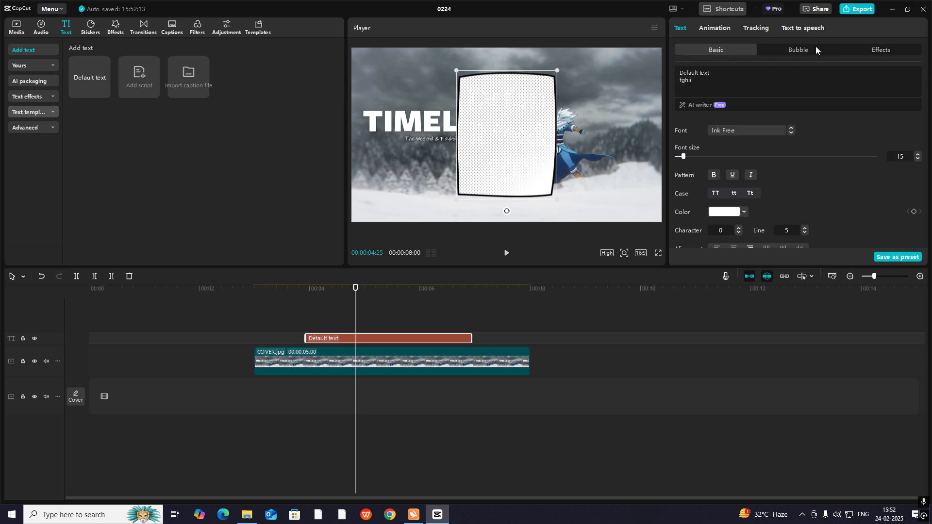
pyautogui.click(878, 49)
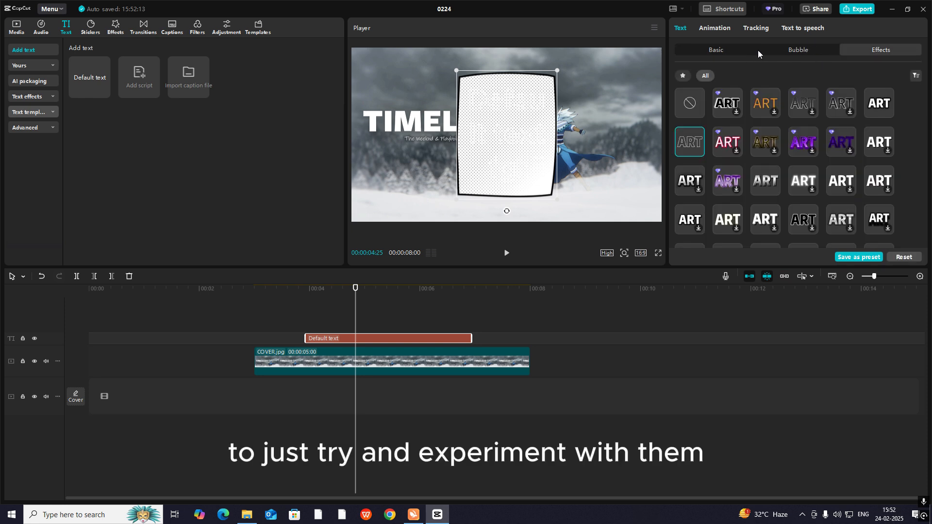
pyautogui.click(753, 50)
pyautogui.click(782, 51)
pyautogui.click(867, 50)
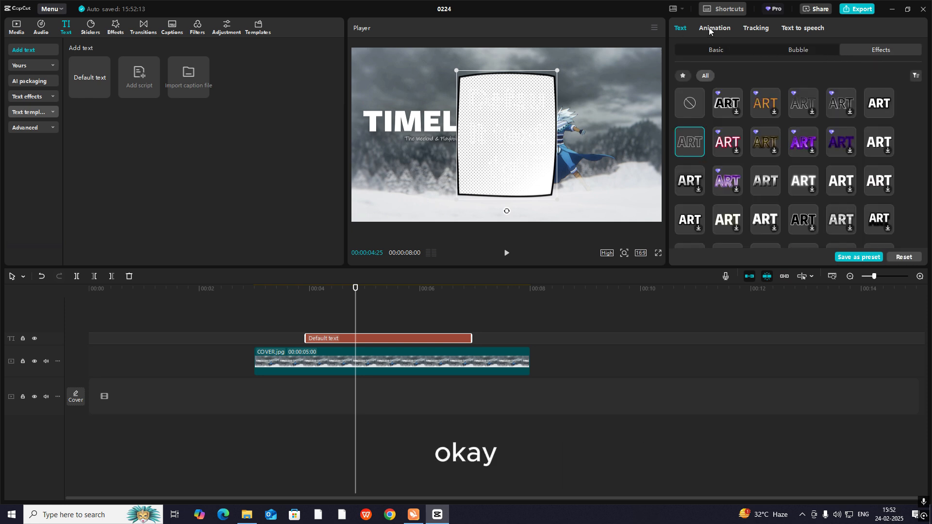
# Look through the In, Out and Loop text animations and apply the Ink Print loop animation.
pyautogui.click(709, 27)
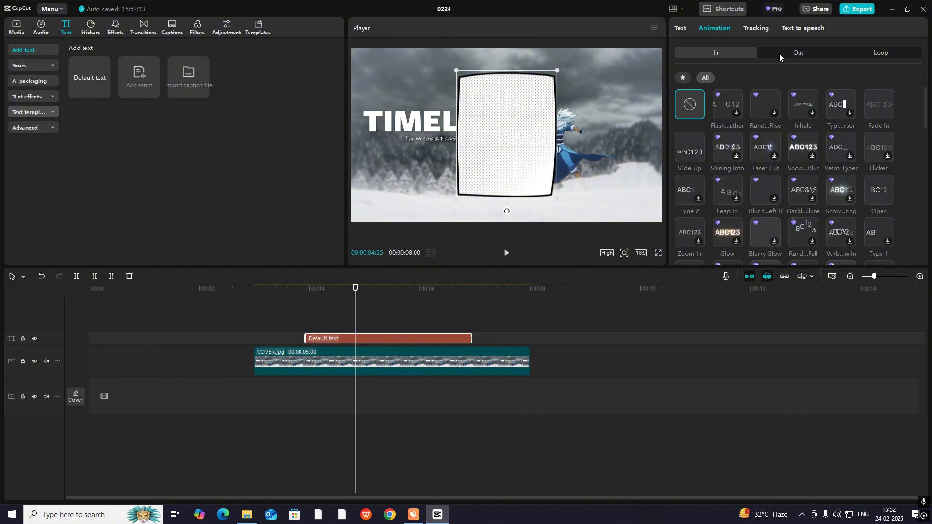
pyautogui.click(796, 53)
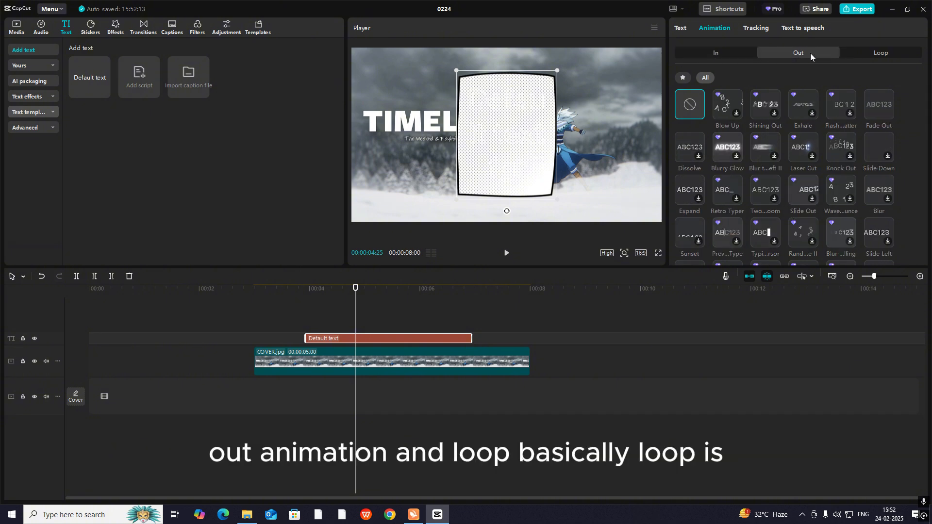
pyautogui.click(882, 53)
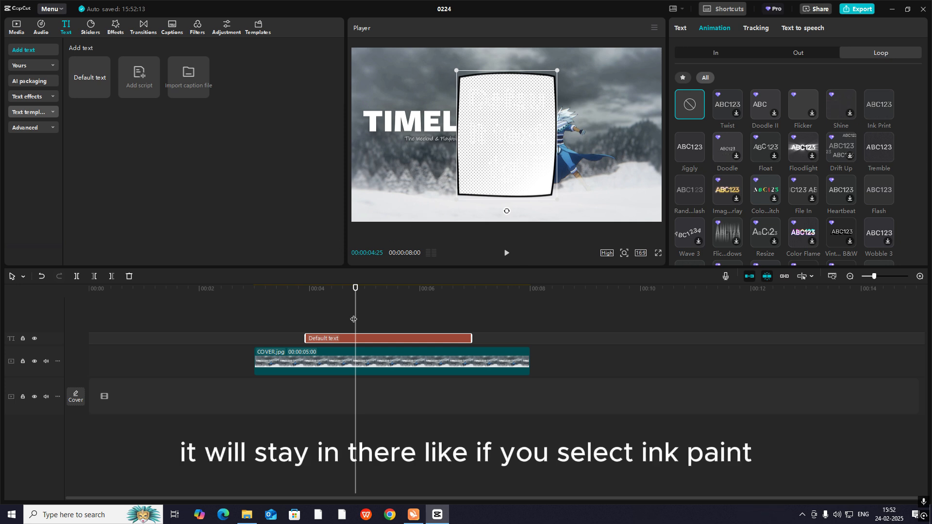
pyautogui.click(883, 111)
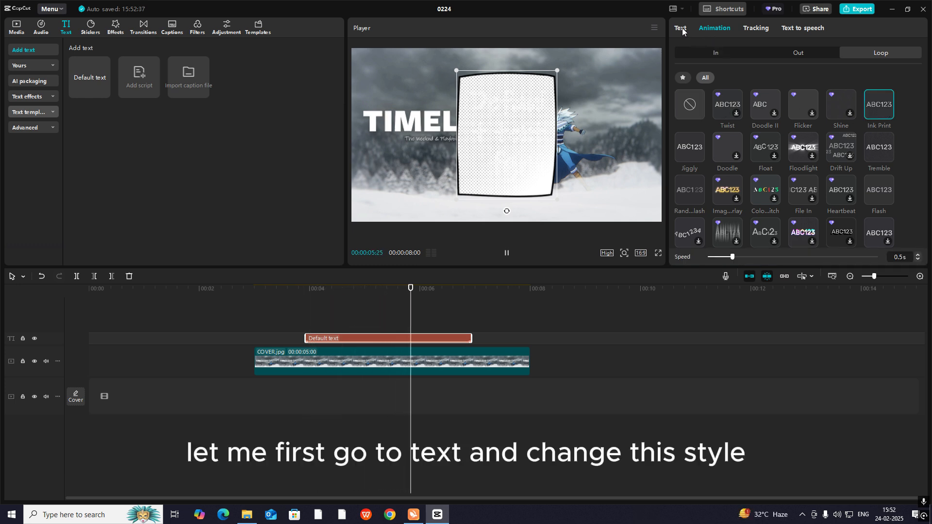
# Change the text effect to white lettering with a black outline and scrub back to 00:00:04:21 to preview the loop animation.
pyautogui.click(680, 28)
pyautogui.click(872, 104)
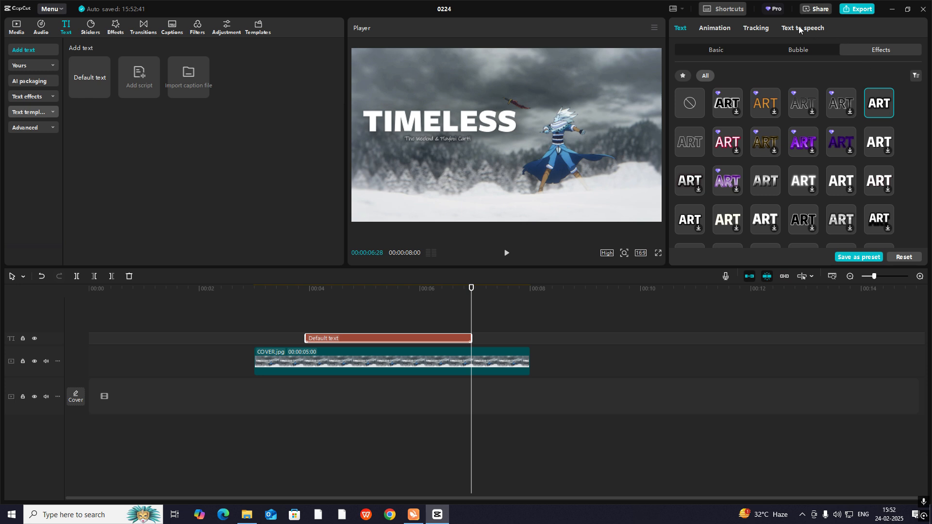
pyautogui.click(715, 29)
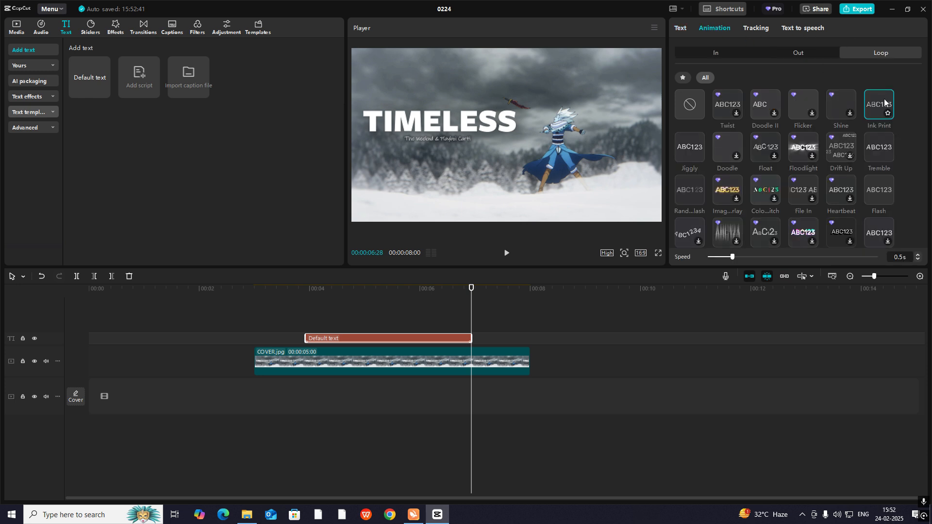
pyautogui.click(400, 314)
pyautogui.moveTo(388, 316); pyautogui.dragTo(348, 318)
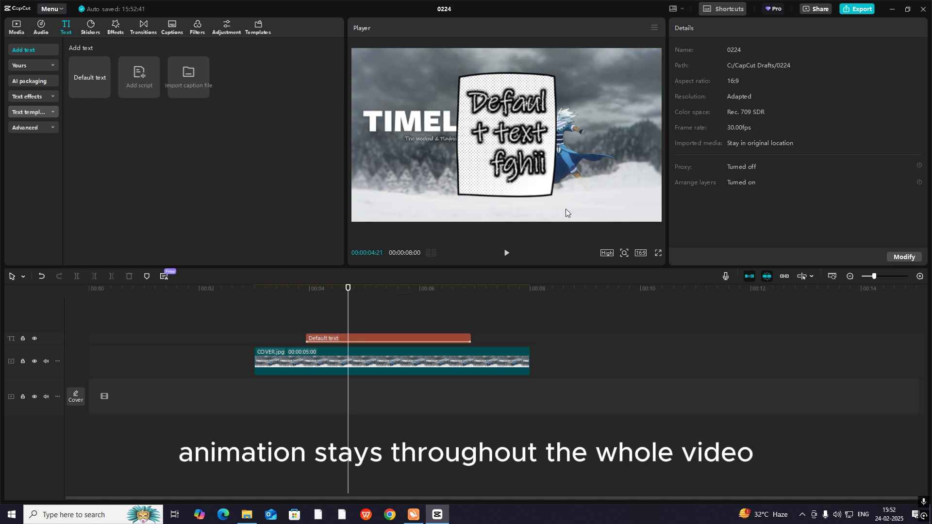
# Select the text clip and give it the Fade In entry animation and the Fade Out exit animation.
pyautogui.click(427, 342)
pyautogui.click(727, 29)
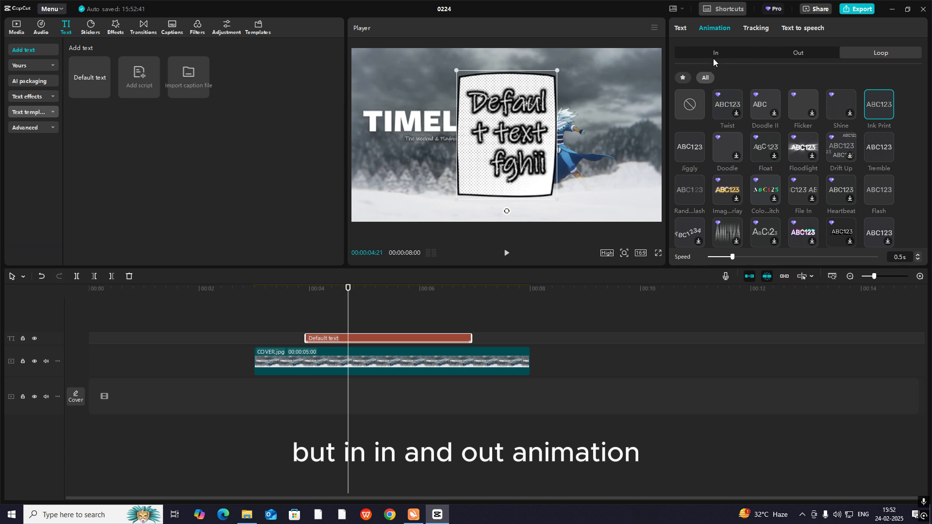
pyautogui.click(726, 55)
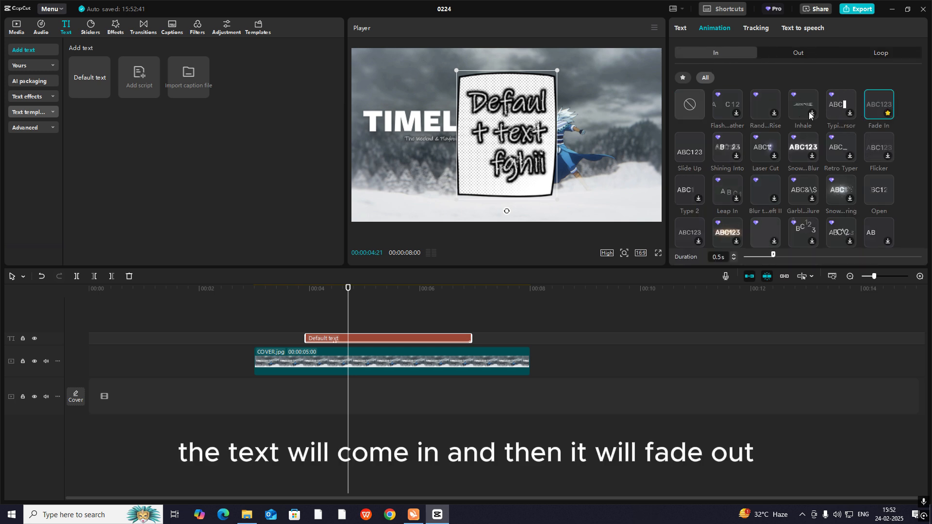
pyautogui.click(786, 50)
pyautogui.click(881, 104)
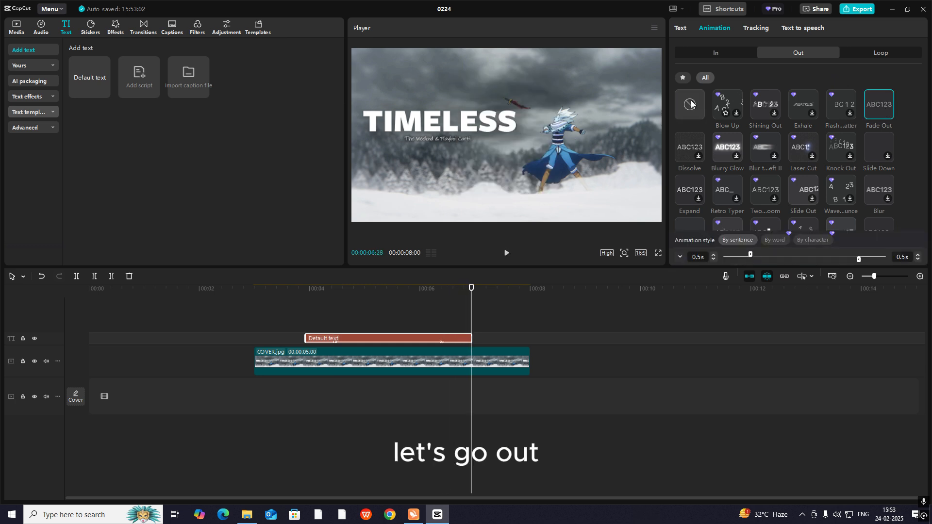
# Review the text clip's tracking options and browse the trending text-to-speech voices.
pyautogui.click(758, 30)
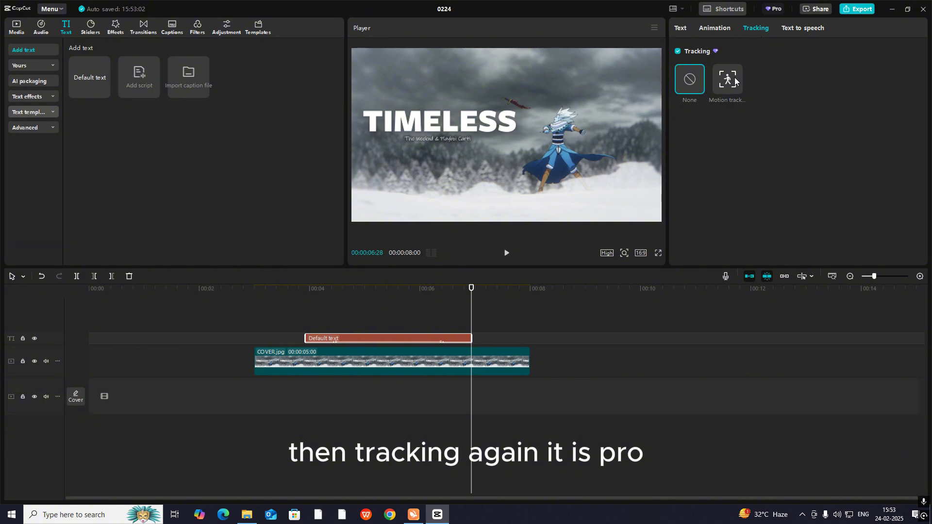
pyautogui.click(811, 28)
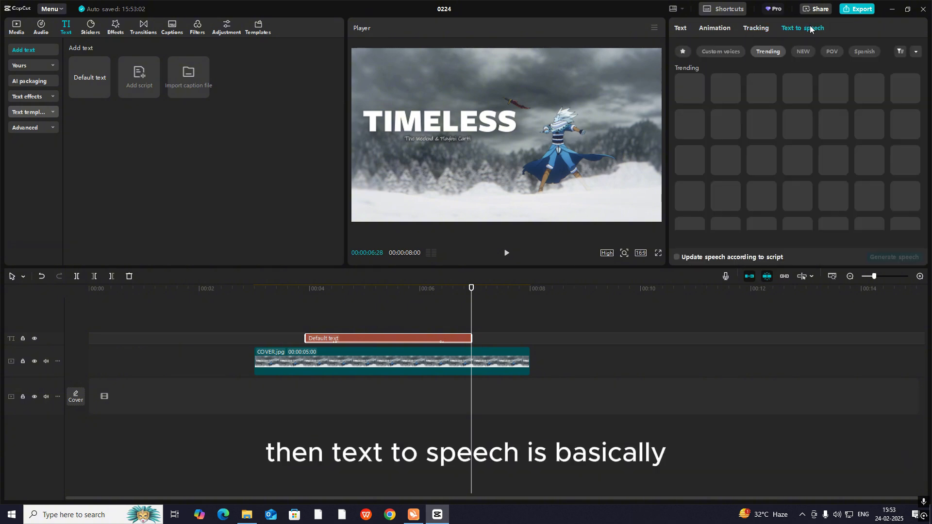
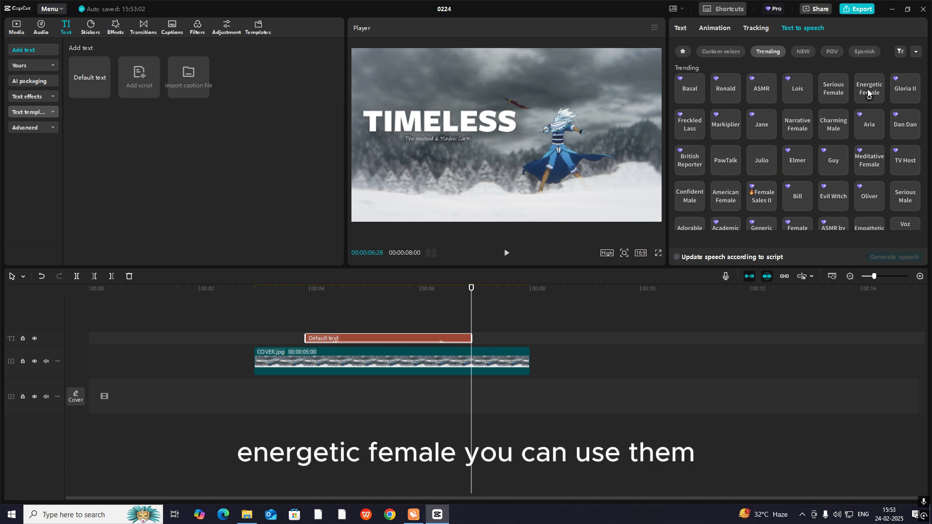
pyautogui.scroll(-5, 769, 137)
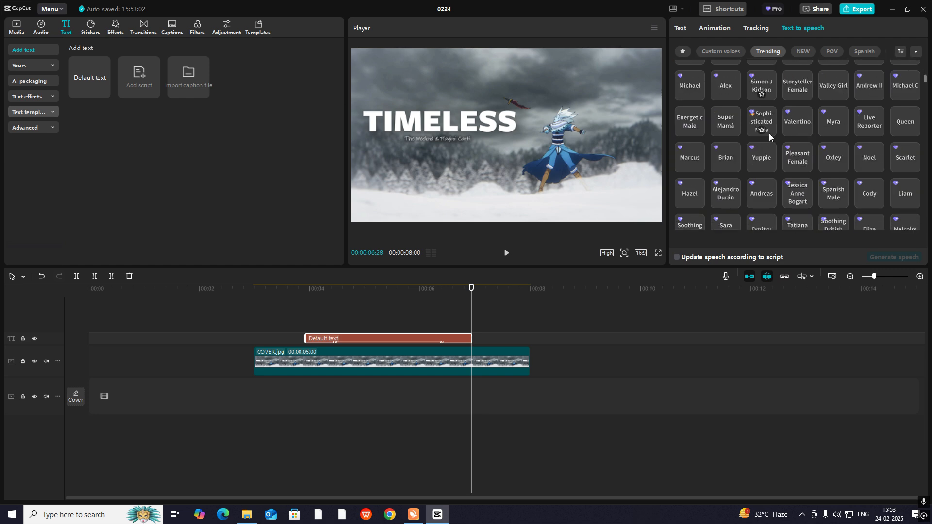
pyautogui.scroll(3, 769, 136)
# Browse the trending text effects and the trending text templates in the text library.
pyautogui.click(29, 96)
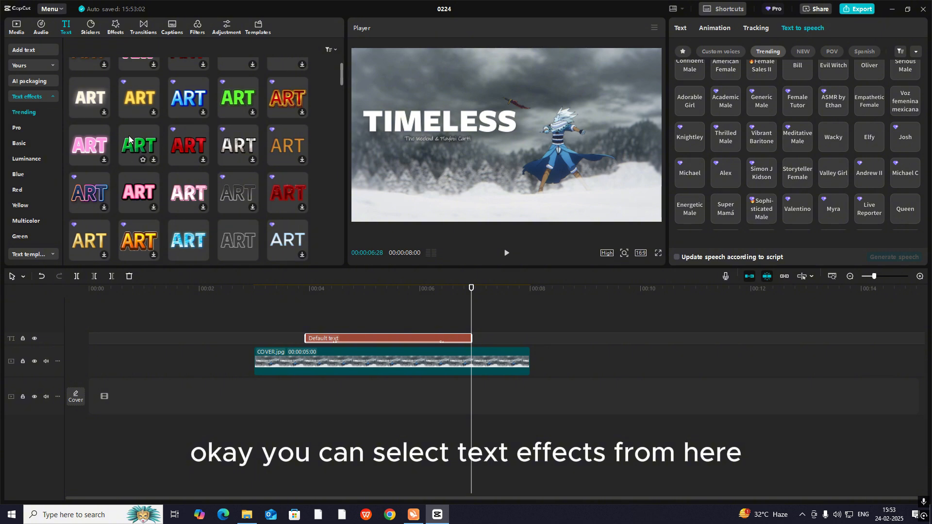
pyautogui.scroll(-3, 128, 140)
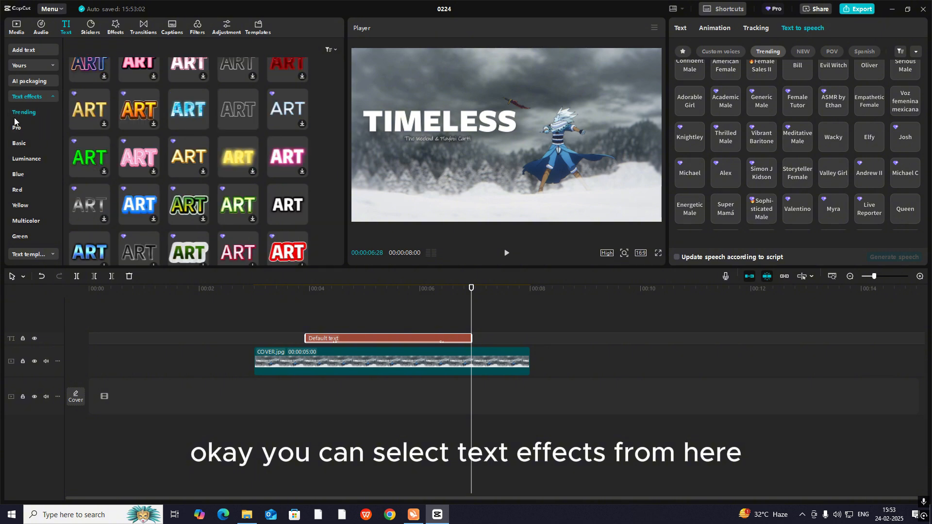
pyautogui.scroll(-1, 45, 164)
pyautogui.click(37, 236)
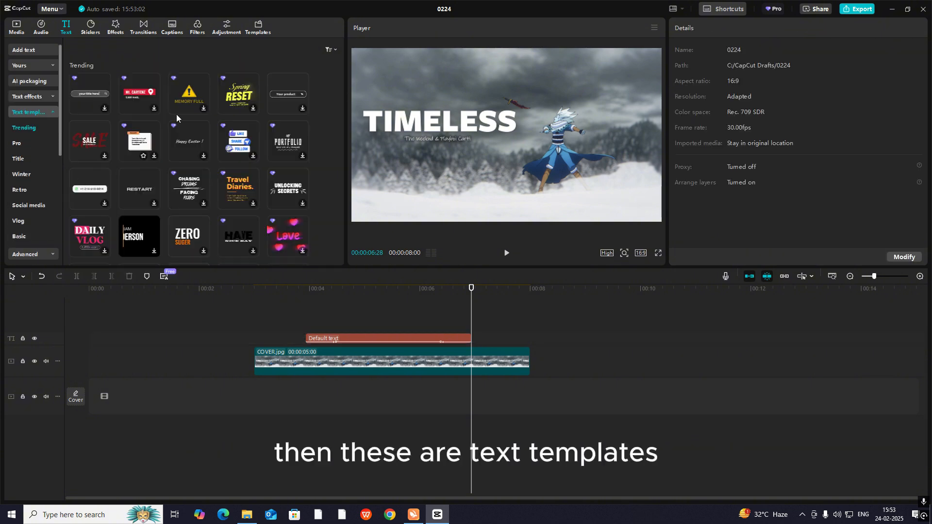
pyautogui.scroll(-5, 165, 143)
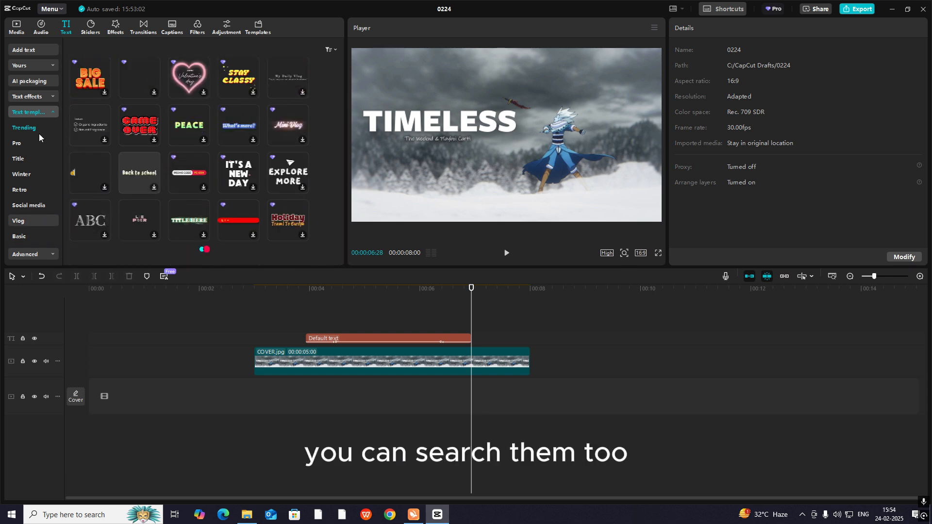
# Open the advanced text tools and view the Auto captions and Identify lyrics settings.
pyautogui.scroll(-2, 38, 163)
pyautogui.click(31, 254)
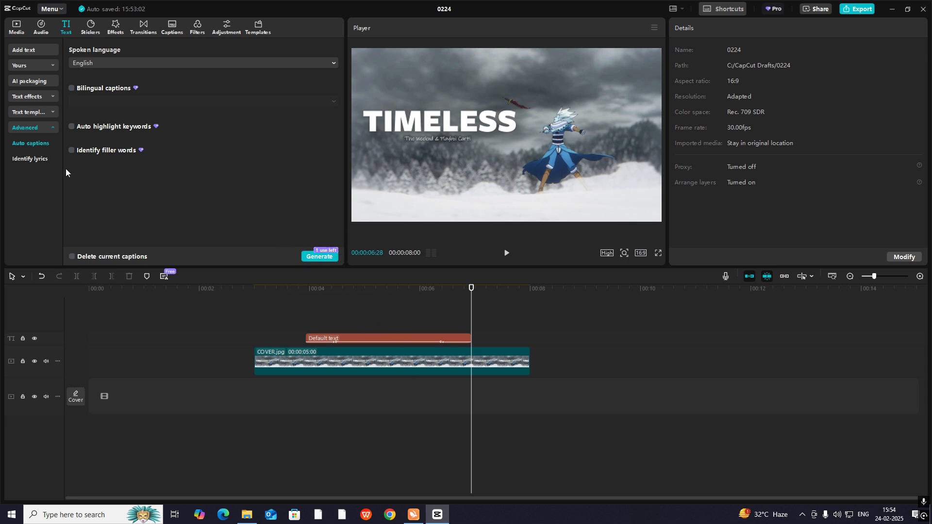
pyautogui.click(19, 159)
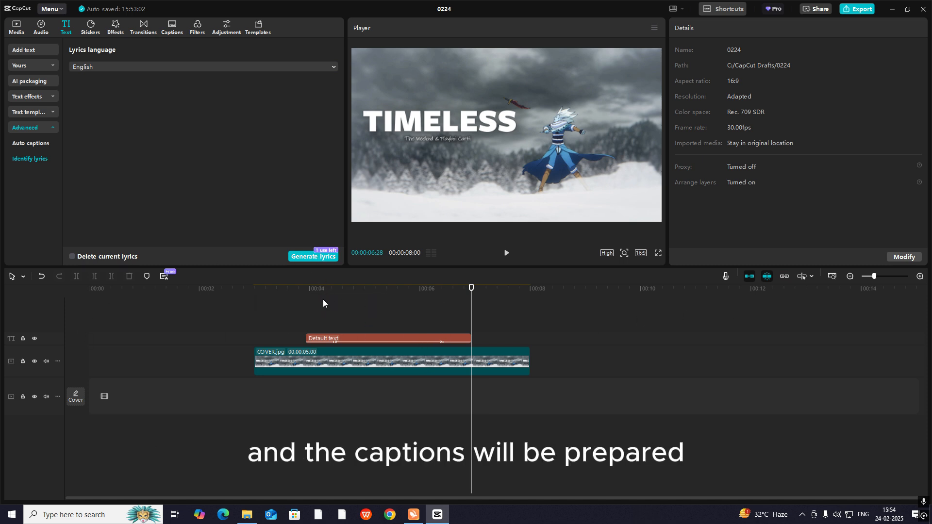
# Review the auto captions settings and look through the trending stickers and video effects.
pyautogui.click(51, 142)
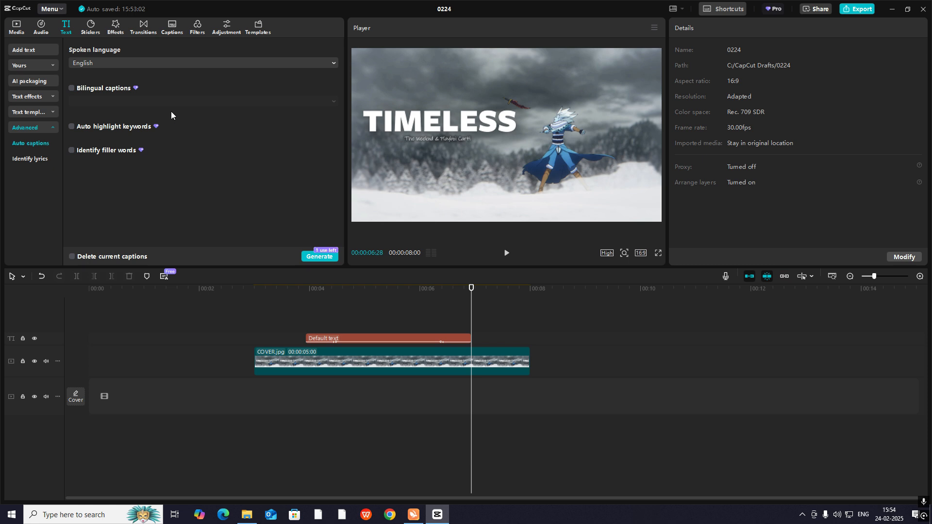
pyautogui.click(96, 28)
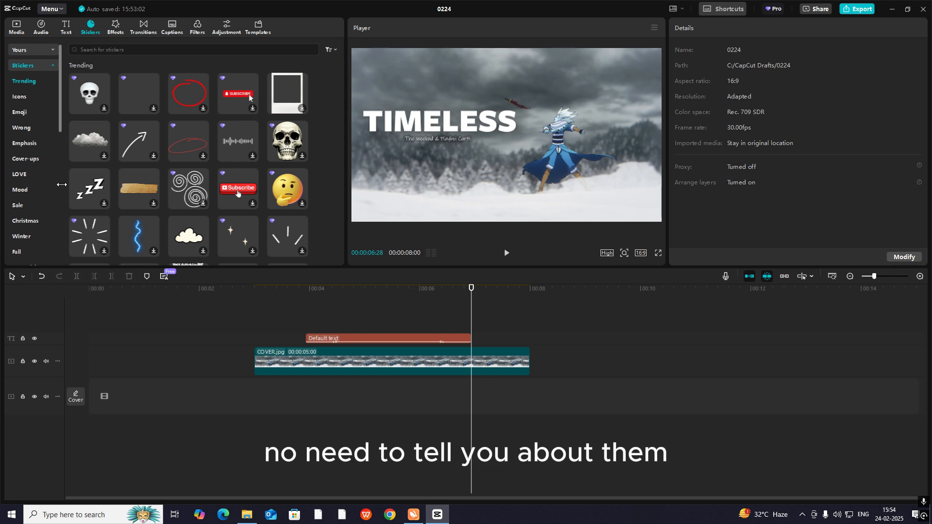
pyautogui.click(116, 27)
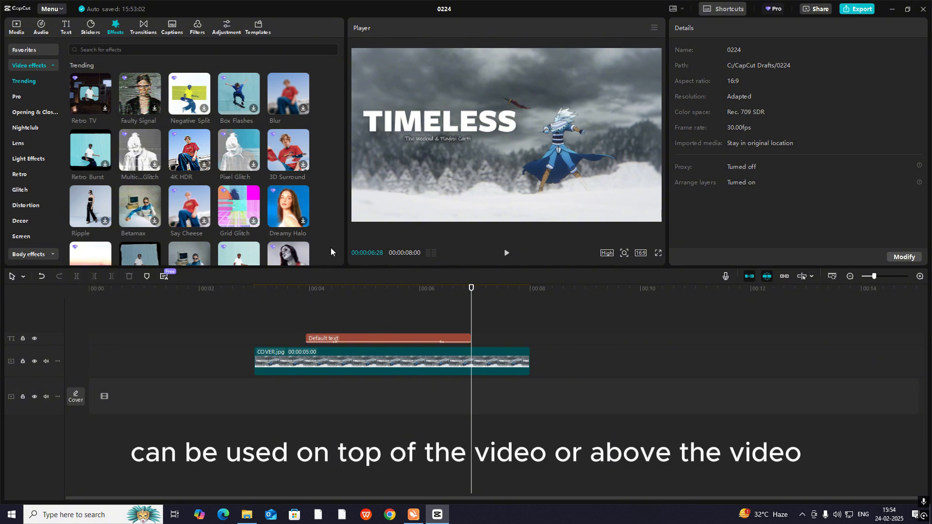
# Delete the Default text clip from the track above COVER.jpg.
pyautogui.click(327, 367)
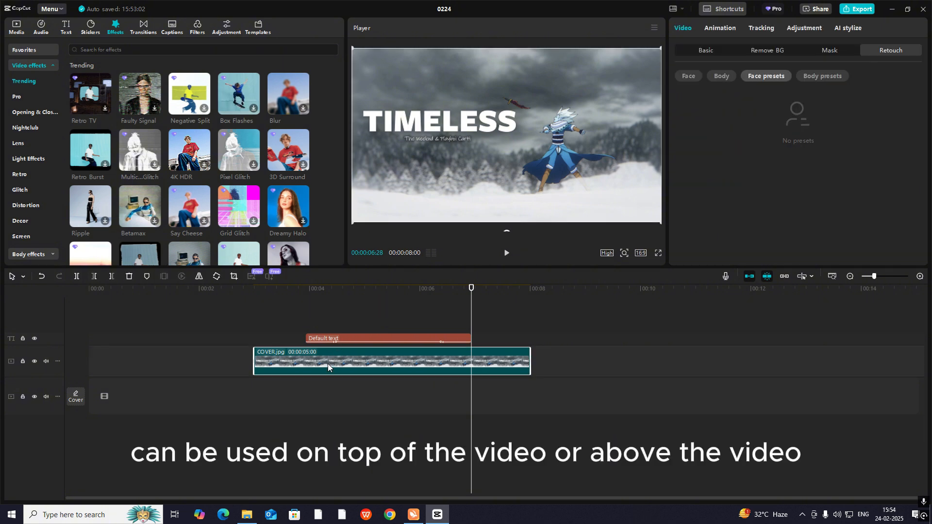
pyautogui.click(337, 339)
pyautogui.press('Delete')
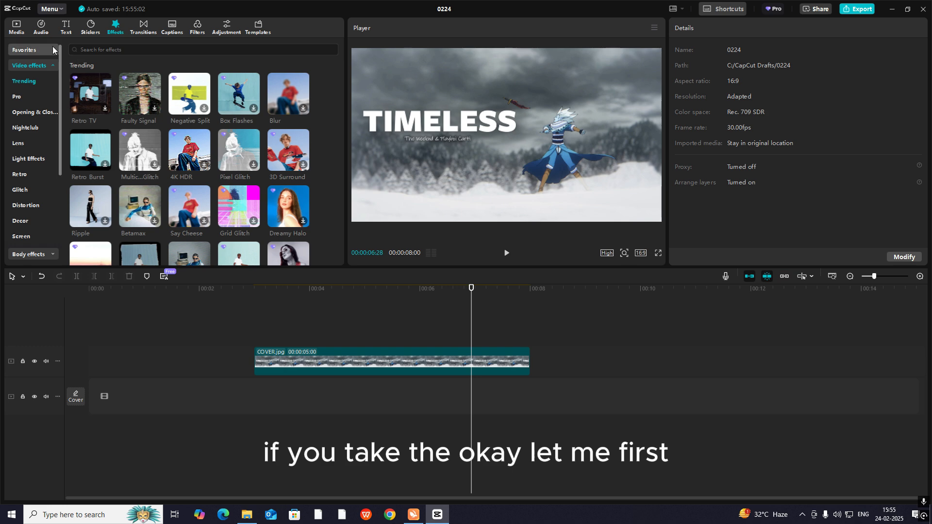
# Add the imported freeze.jpg image to the timeline on a new track above COVER.jpg.
pyautogui.click(16, 27)
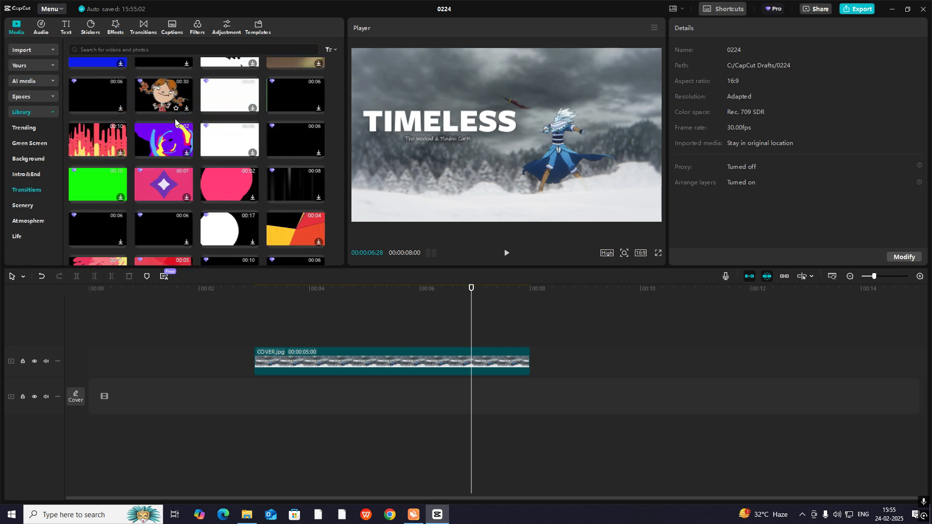
pyautogui.click(34, 51)
pyautogui.moveTo(168, 105); pyautogui.dragTo(380, 319)
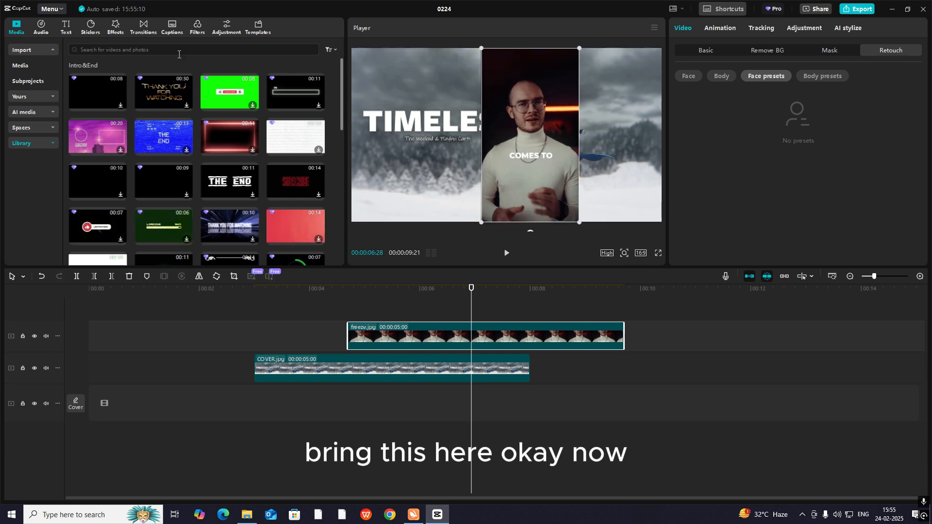
# Try the Blur video effect from the Lens category on the COVER.jpg clip alone, and undo it.
pyautogui.click(118, 29)
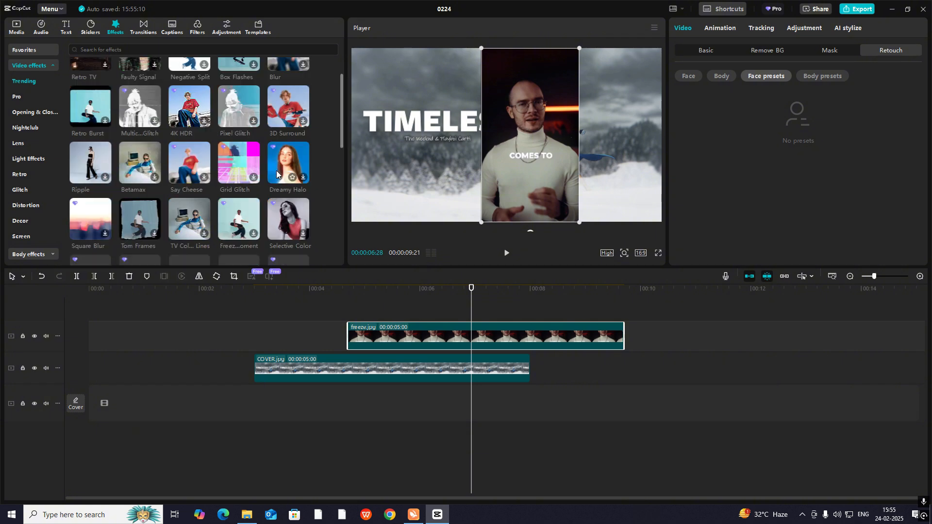
pyautogui.click(19, 143)
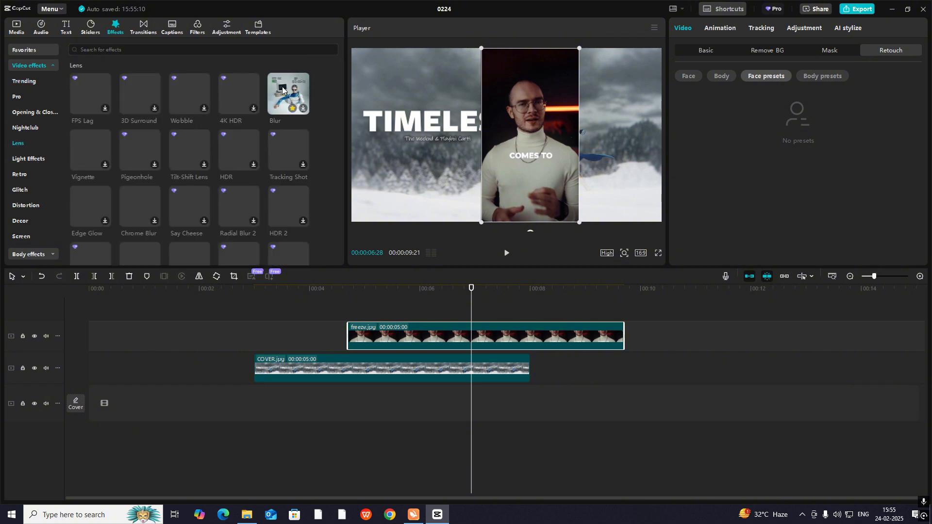
pyautogui.click(282, 83)
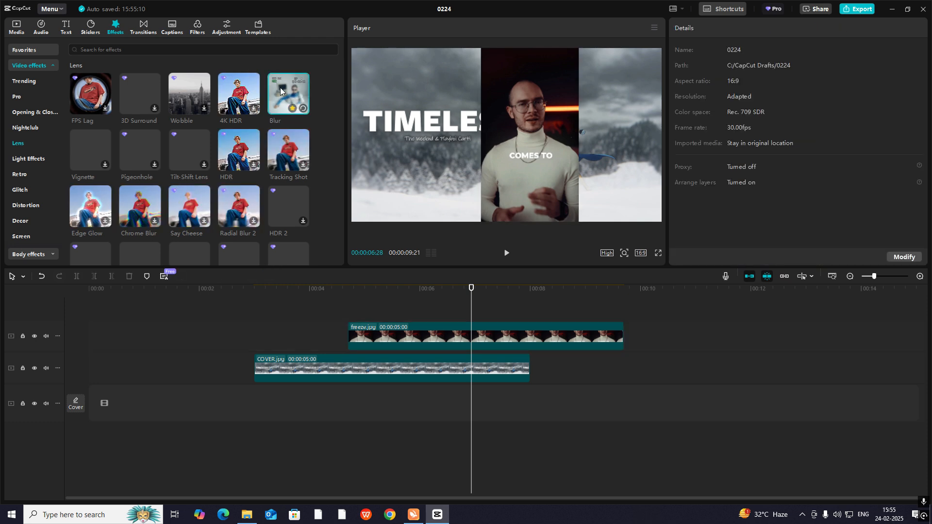
pyautogui.moveTo(280, 90); pyautogui.dragTo(485, 332)
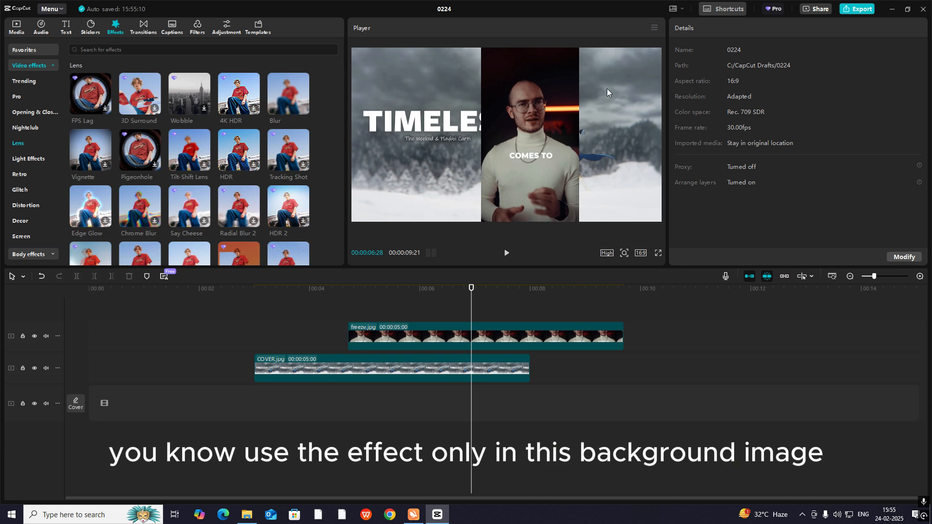
pyautogui.click(313, 367)
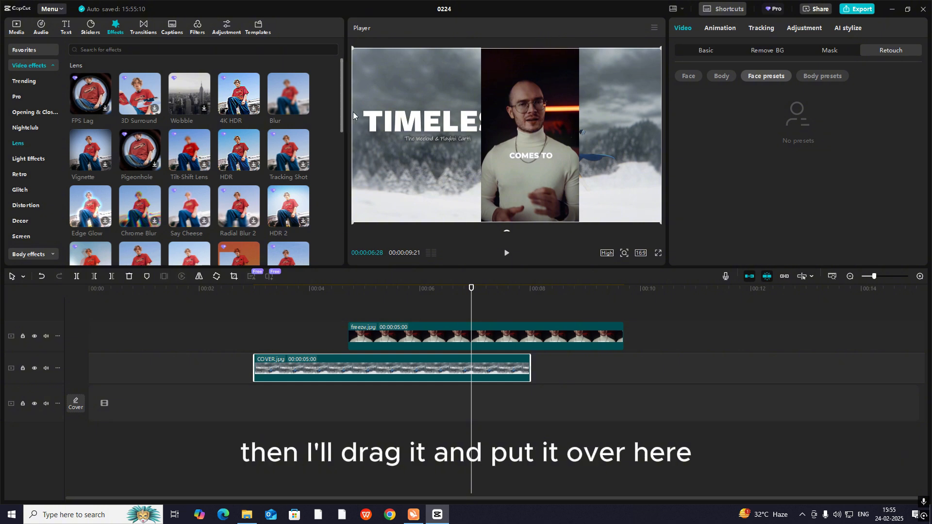
pyautogui.moveTo(478, 336); pyautogui.dragTo(270, 372)
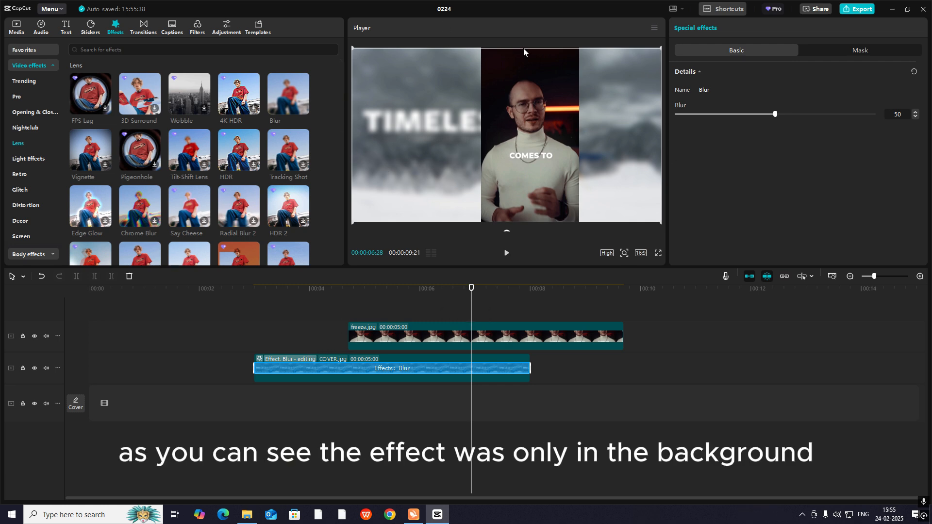
pyautogui.hotkey('ctrl', 'z')
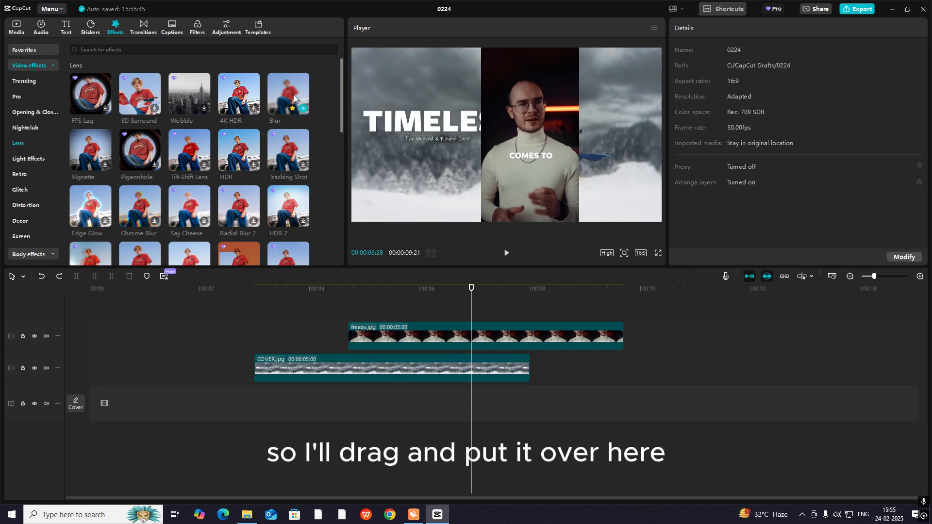
# Try the Blur effect as a separate layer stretched across both clips, and delete that layer.
pyautogui.moveTo(293, 95); pyautogui.dragTo(285, 316)
pyautogui.click(337, 311)
pyautogui.click(355, 315)
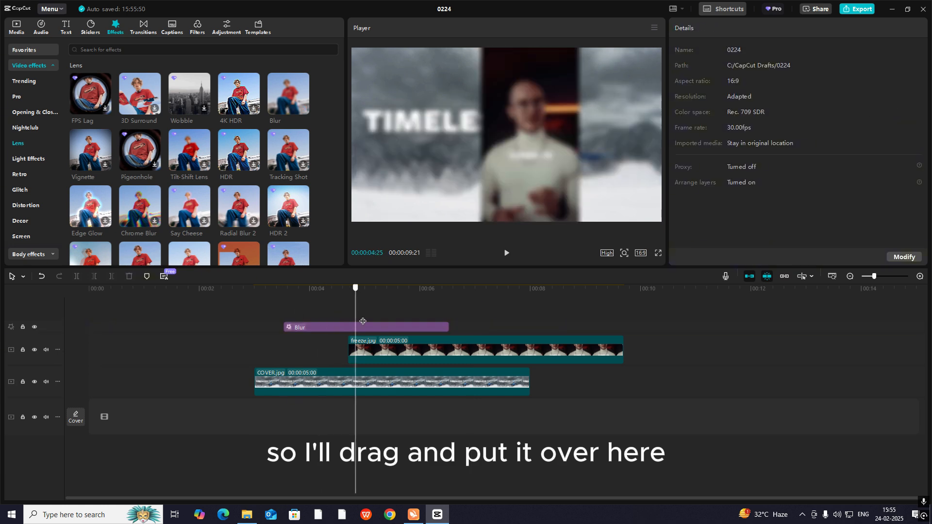
pyautogui.click(375, 318)
pyautogui.click(393, 325)
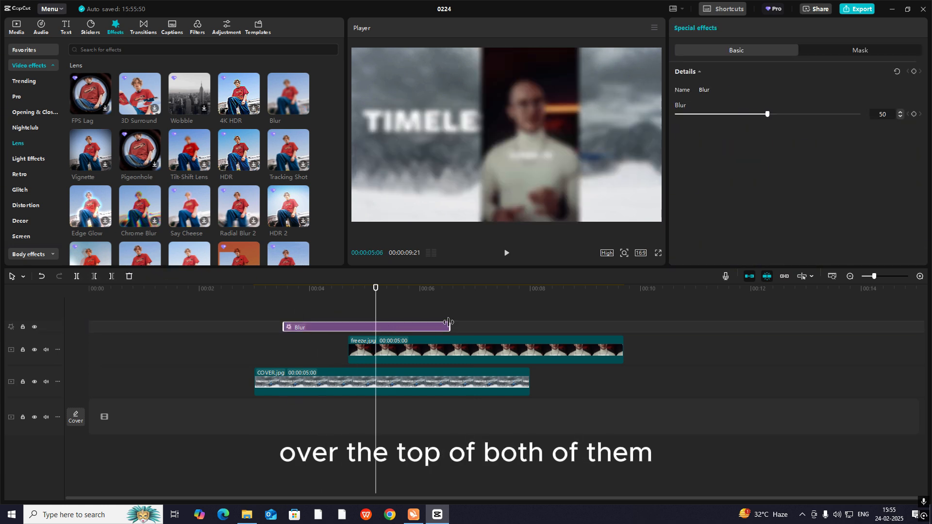
pyautogui.moveTo(448, 328); pyautogui.dragTo(624, 335)
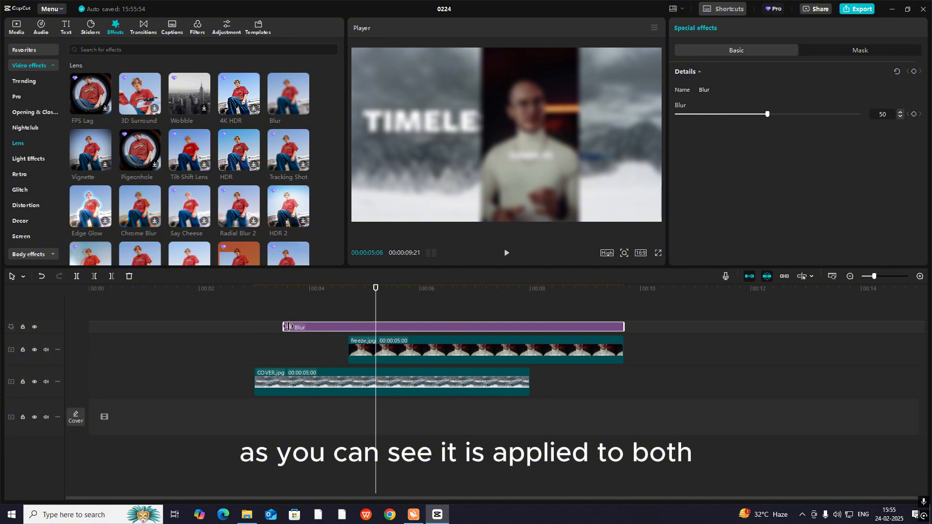
pyautogui.moveTo(283, 327); pyautogui.dragTo(250, 330)
pyautogui.press('Delete')
# Try the Blur effect directly on the COVER.jpg clip once more, and undo it.
pyautogui.moveTo(294, 105)
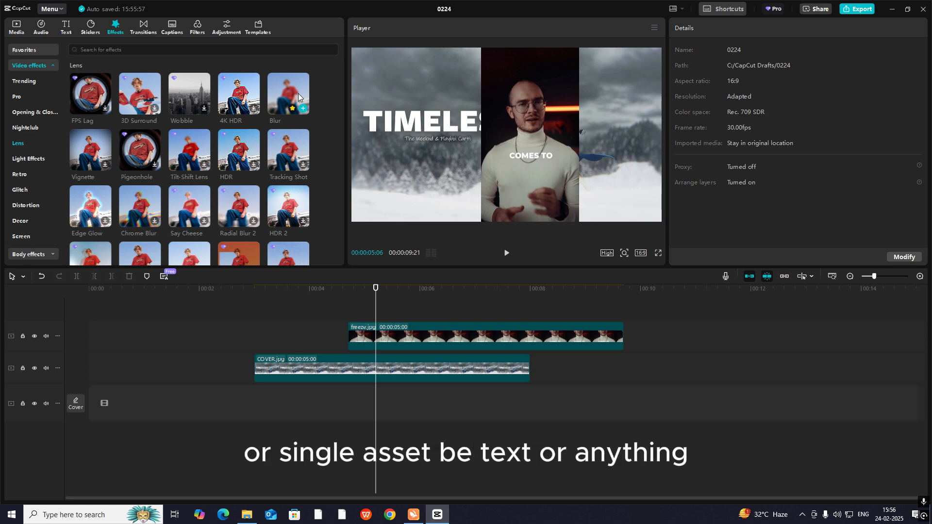
pyautogui.moveTo(298, 94); pyautogui.dragTo(301, 362)
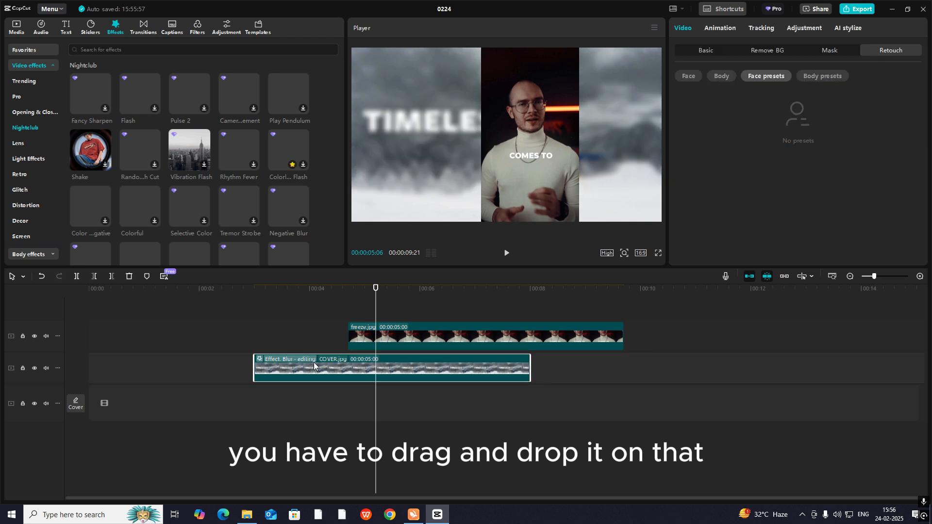
pyautogui.click(372, 313)
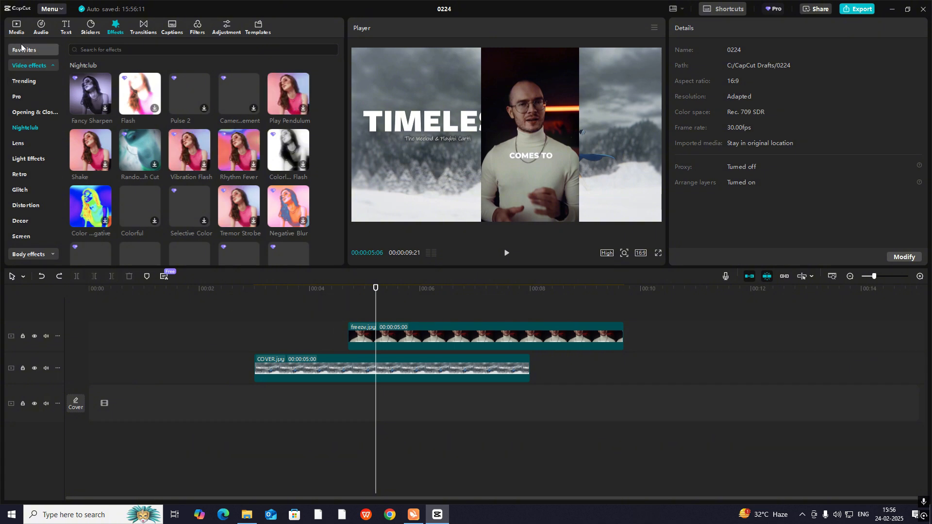
# Try the first-row Open effect from the Opening & Closing category on the timeline, and align freeze.jpg with the start of COVER.jpg.
pyautogui.click(25, 112)
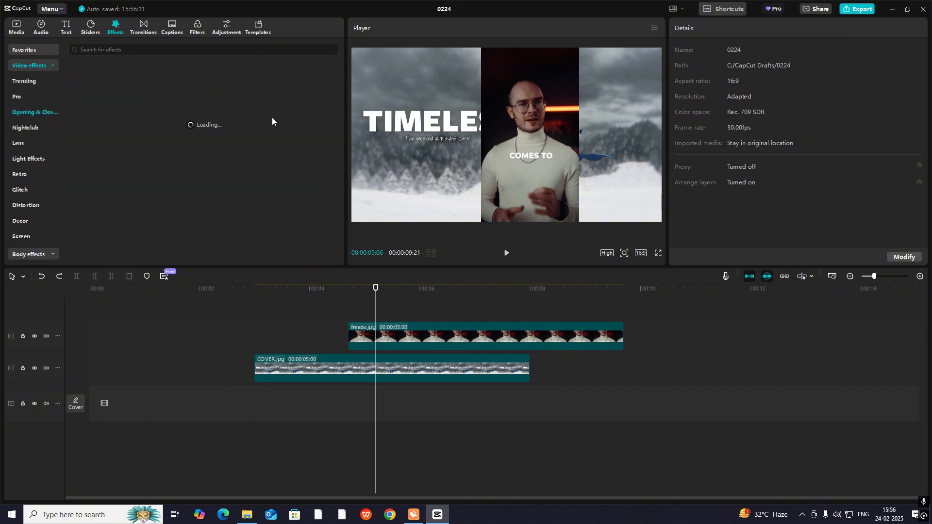
pyautogui.click(283, 87)
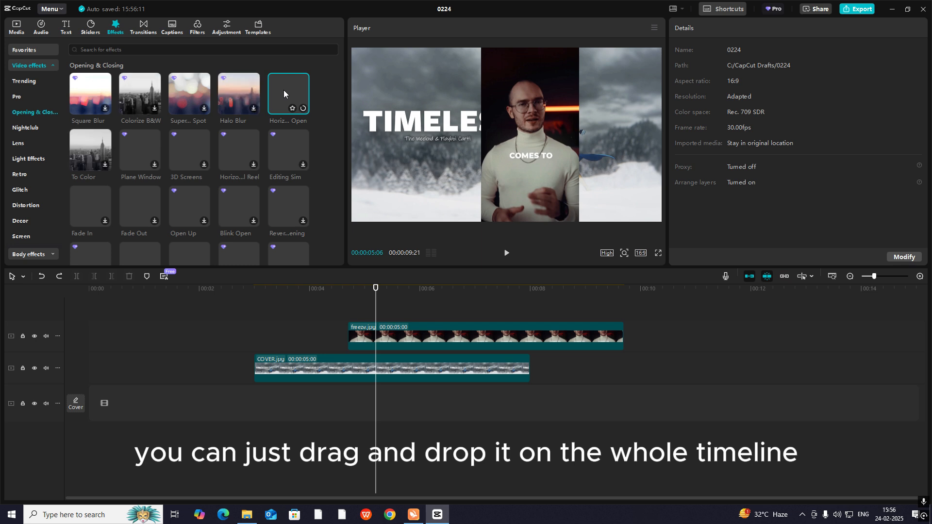
pyautogui.moveTo(284, 89); pyautogui.dragTo(396, 322)
pyautogui.click(326, 313)
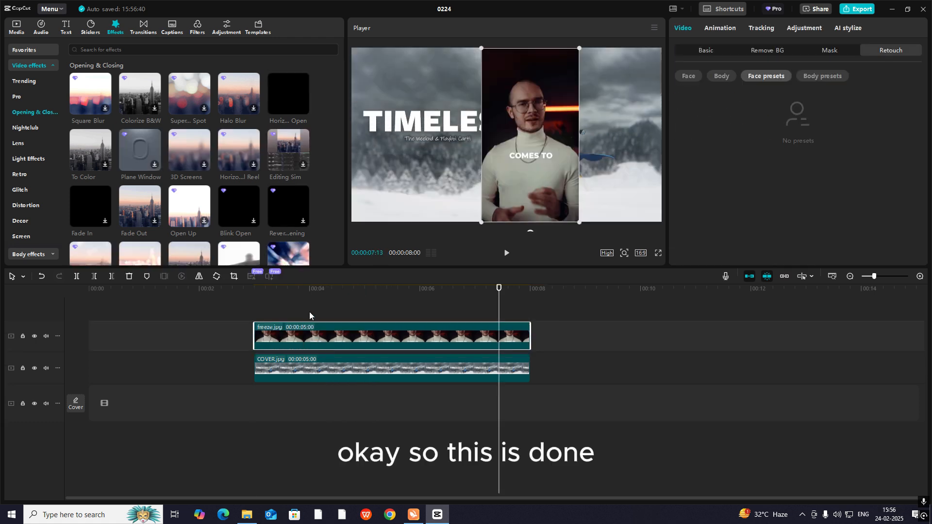
pyautogui.click(316, 313)
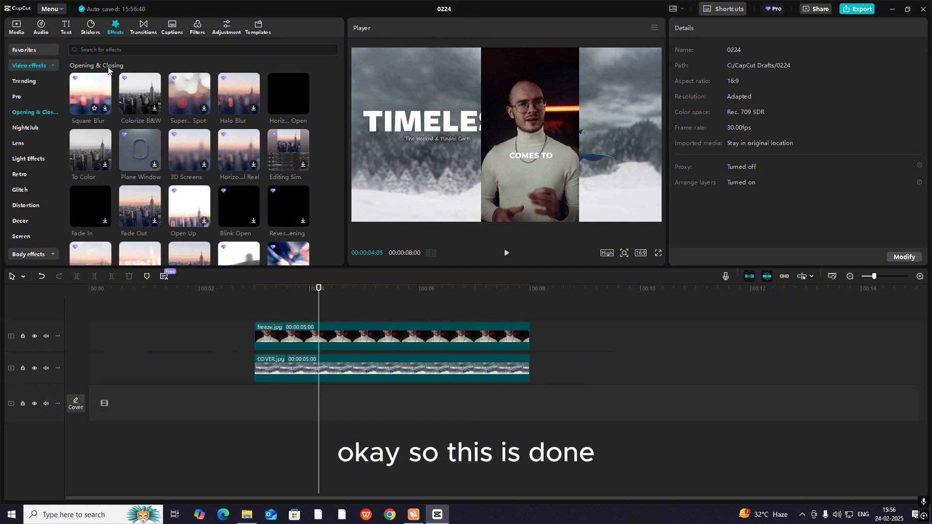
# Open the trending transitions and move freeze.jpg directly behind COVER.jpg on the same track.
pyautogui.click(143, 27)
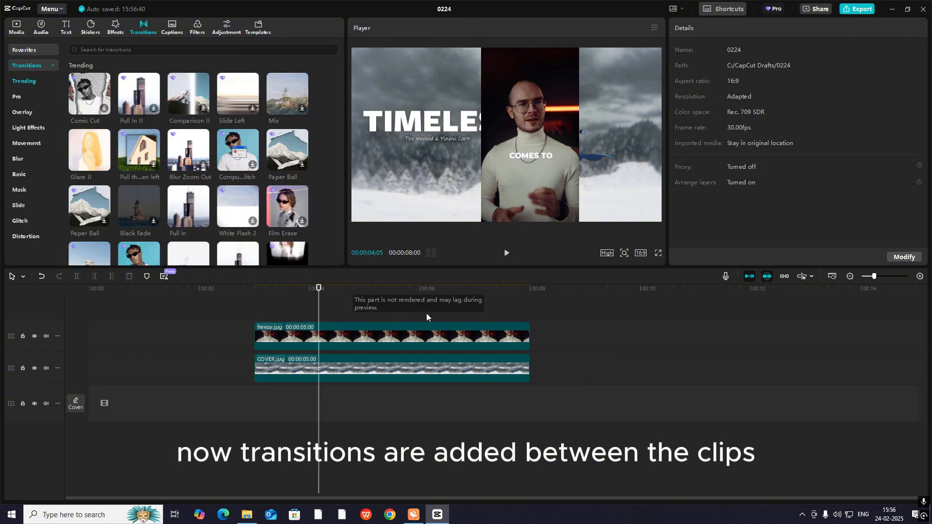
pyautogui.moveTo(325, 339)
pyautogui.mouseDown()
pyautogui.moveTo(534, 348)
pyautogui.moveTo(595, 374)
pyautogui.moveTo(531, 358)
pyautogui.mouseUp()
pyautogui.click(531, 329)
pyautogui.click(504, 330)
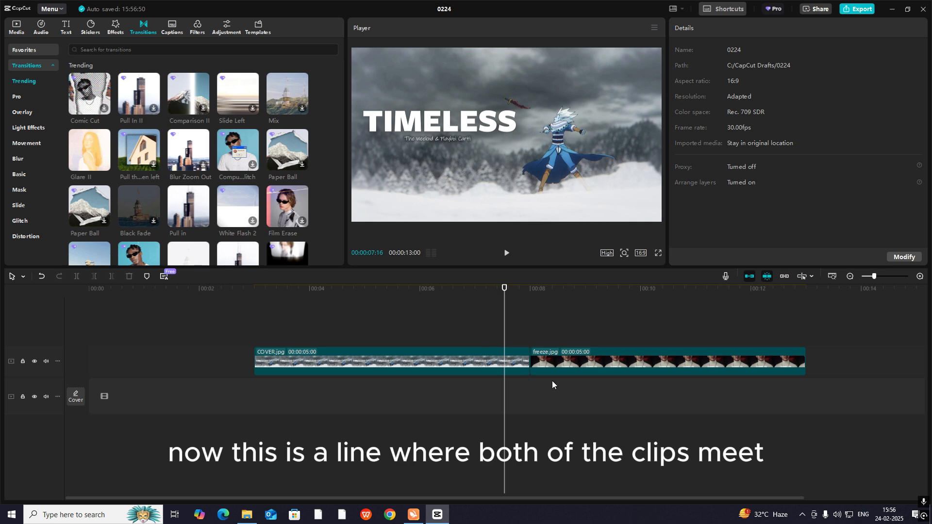
# Add the Mix transition at the cut between COVER.jpg and freeze.jpg and check the frames around it.
pyautogui.moveTo(237, 168)
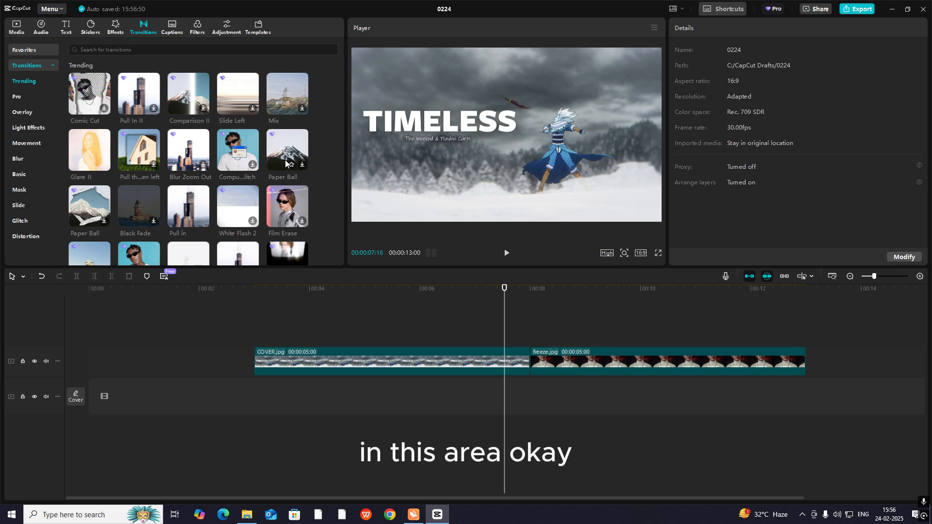
pyautogui.click(283, 89)
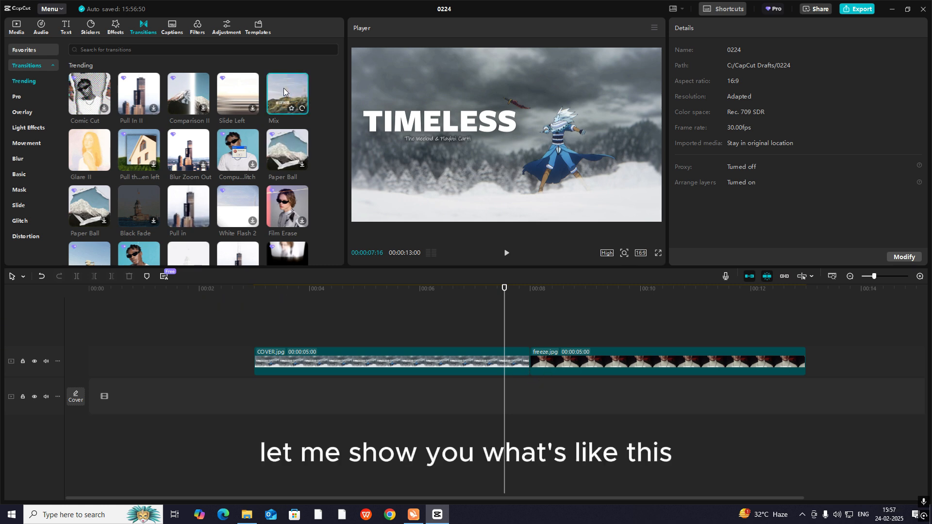
pyautogui.moveTo(284, 88); pyautogui.dragTo(543, 348)
pyautogui.click(524, 287)
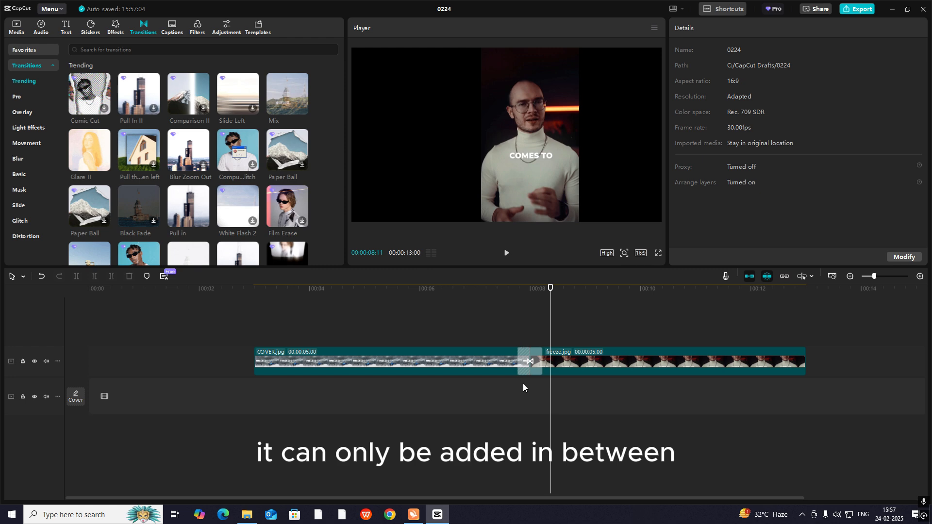
# View the caption generation settings and browse the Featured and Pro filters.
pyautogui.click(172, 30)
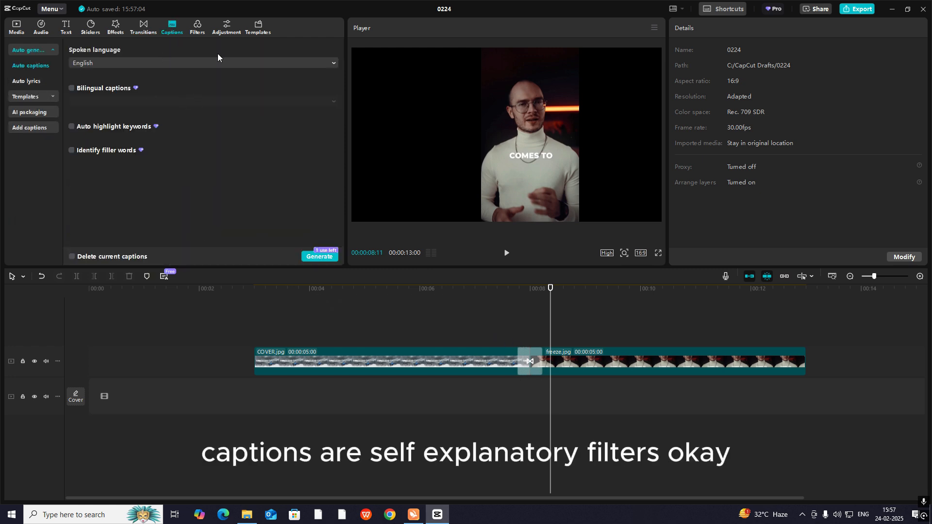
pyautogui.click(197, 27)
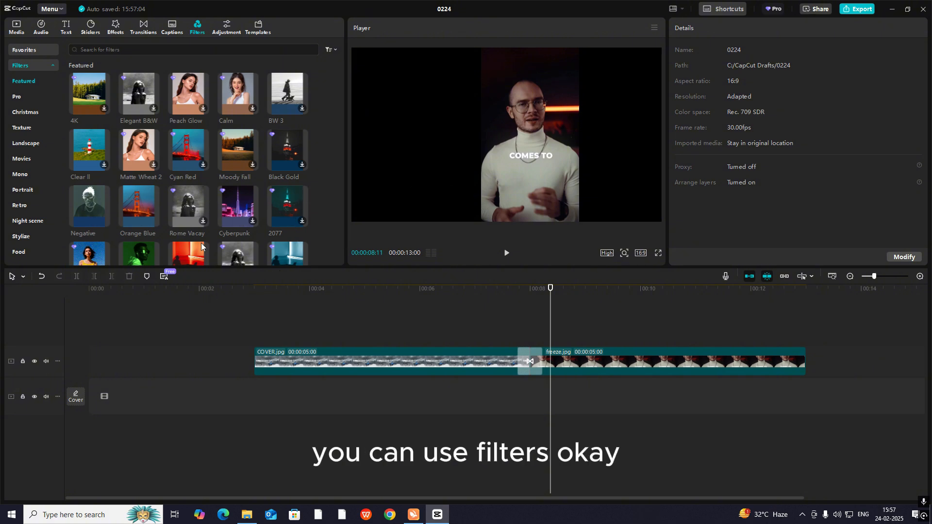
pyautogui.scroll(-10, 194, 204)
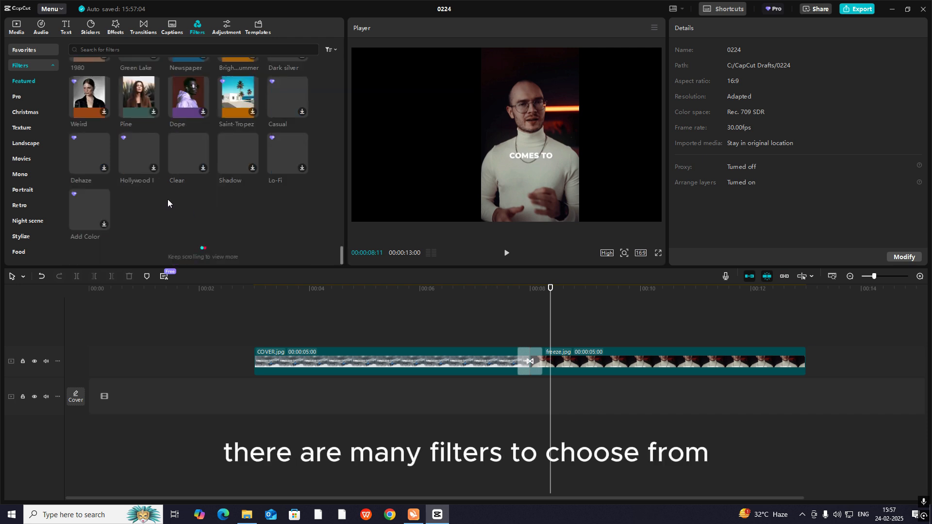
pyautogui.scroll(-2, 167, 199)
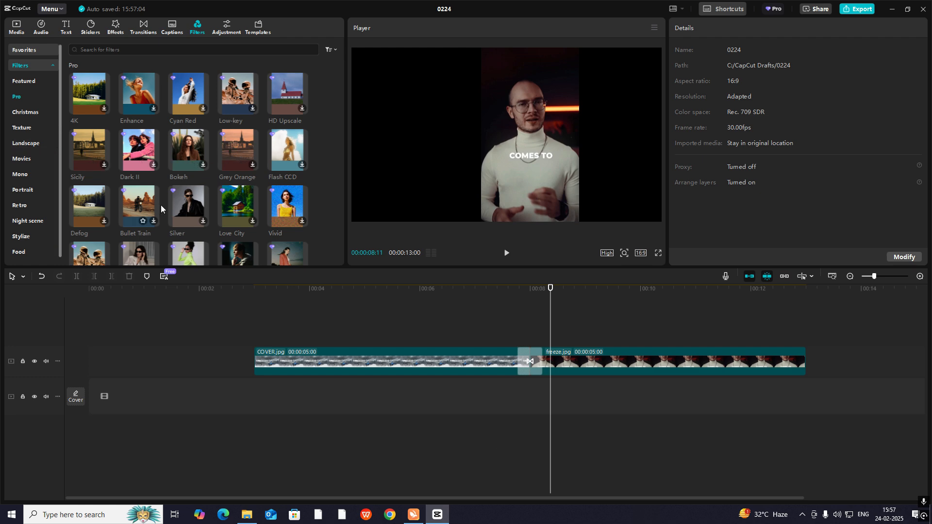
# Add a custom adjustment layer above the freeze.jpg clip and place the playhead within it.
pyautogui.click(229, 29)
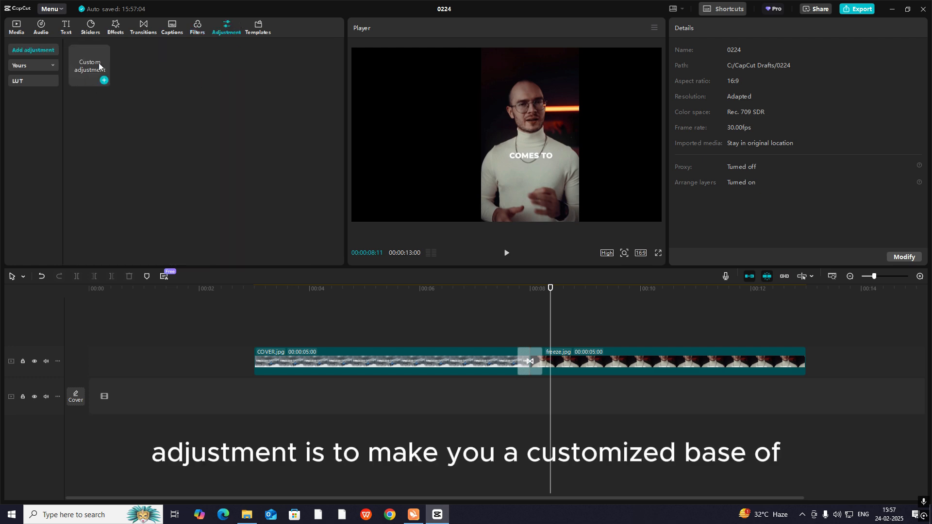
pyautogui.moveTo(99, 65); pyautogui.dragTo(568, 335)
pyautogui.click(598, 320)
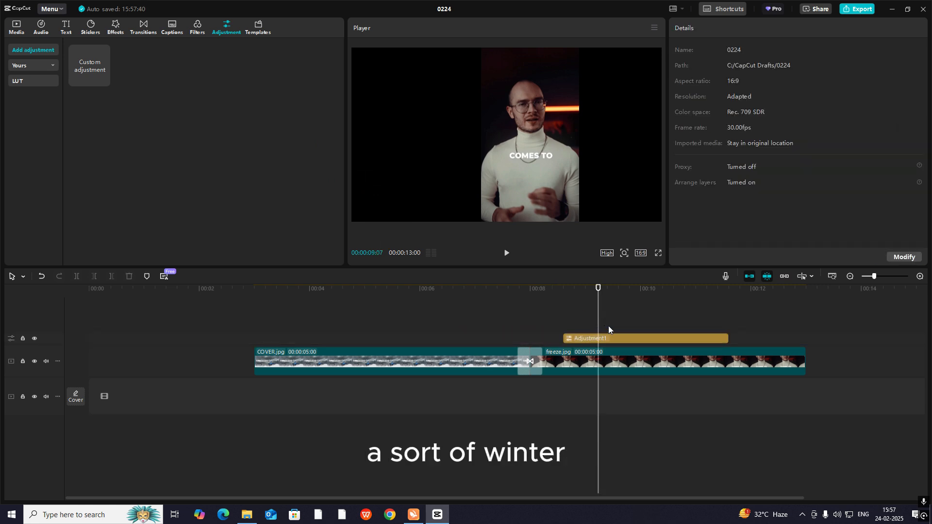
# Examine the color, lightness and effects controls in the basic settings of the adjustment layer above freeze.jpg.
pyautogui.click(613, 338)
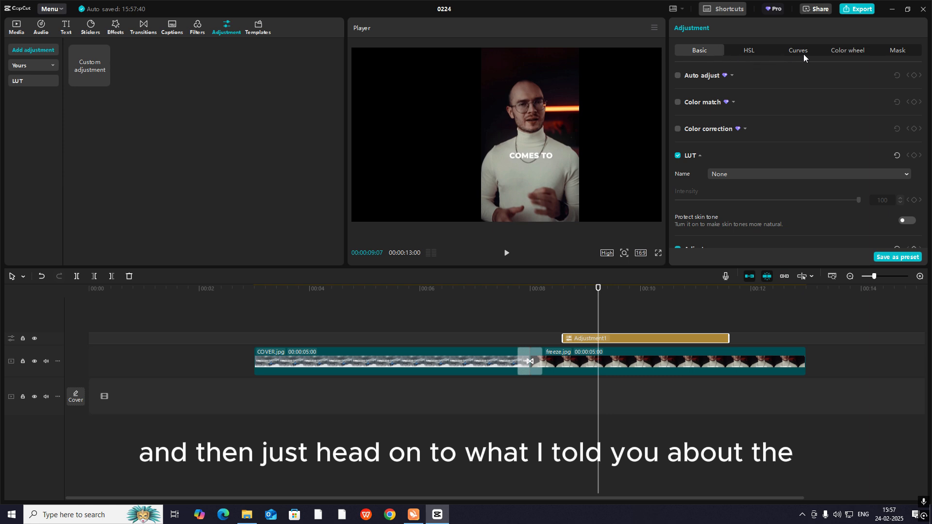
pyautogui.scroll(-3, 734, 132)
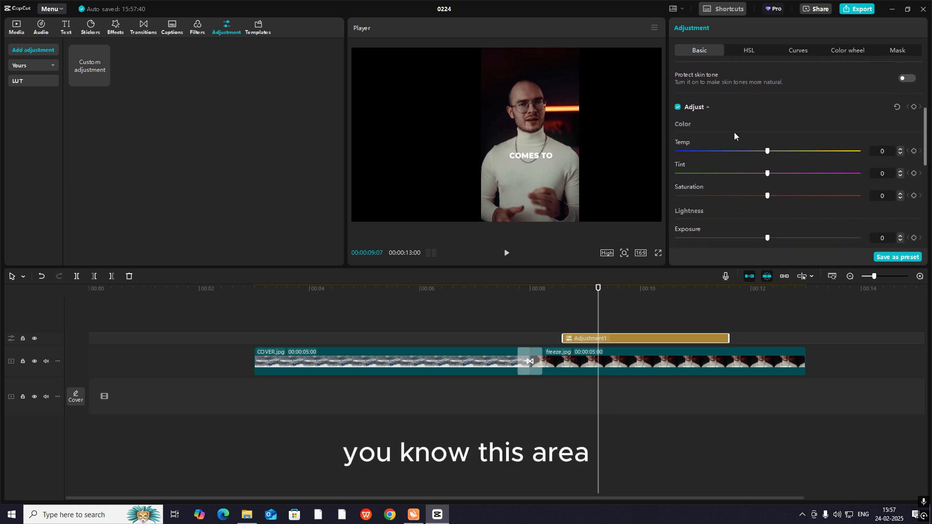
pyautogui.scroll(3, 733, 132)
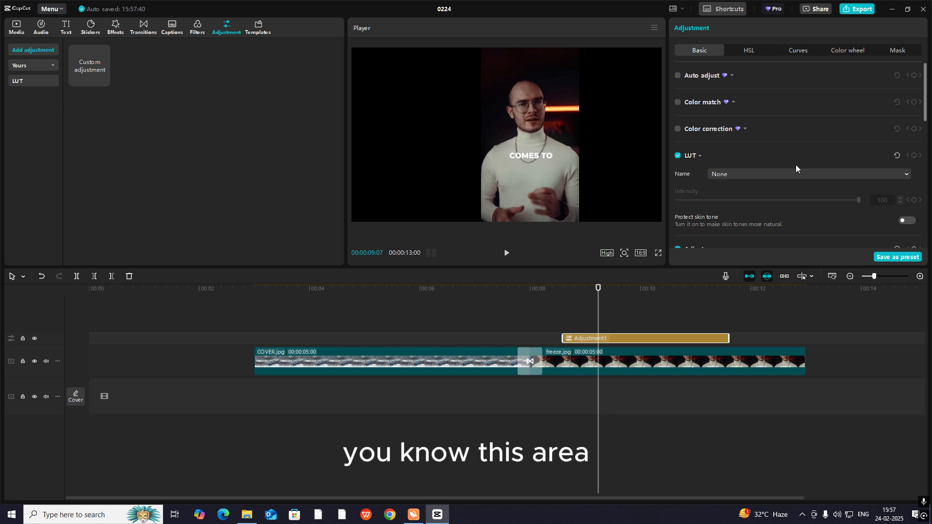
pyautogui.scroll(-3, 783, 171)
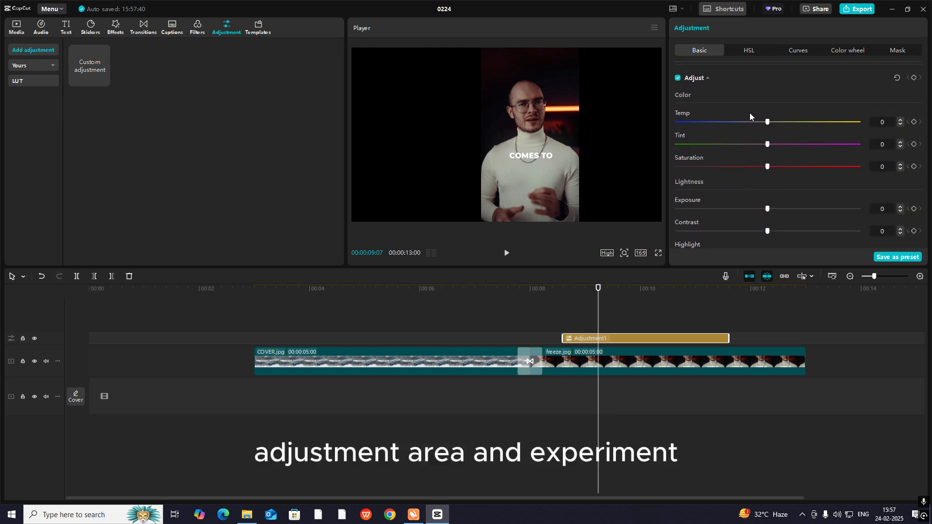
pyautogui.moveTo(768, 121)
pyautogui.mouseDown()
pyautogui.moveTo(857, 122)
pyautogui.moveTo(682, 127)
pyautogui.moveTo(813, 125)
pyautogui.moveTo(767, 129)
pyautogui.mouseUp()
pyautogui.scroll(-5, 822, 188)
pyautogui.scroll(6, 808, 192)
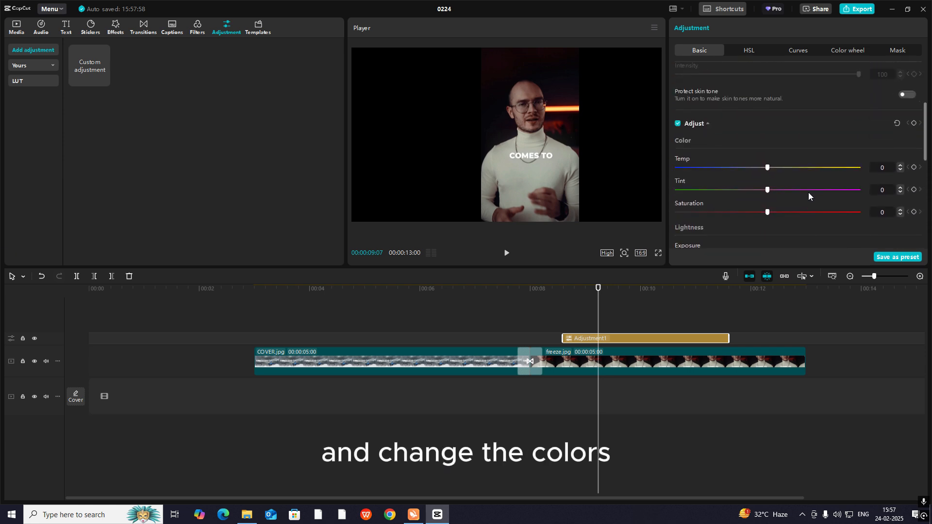
pyautogui.scroll(-6, 802, 198)
pyautogui.moveTo(698, 177); pyautogui.dragTo(675, 177)
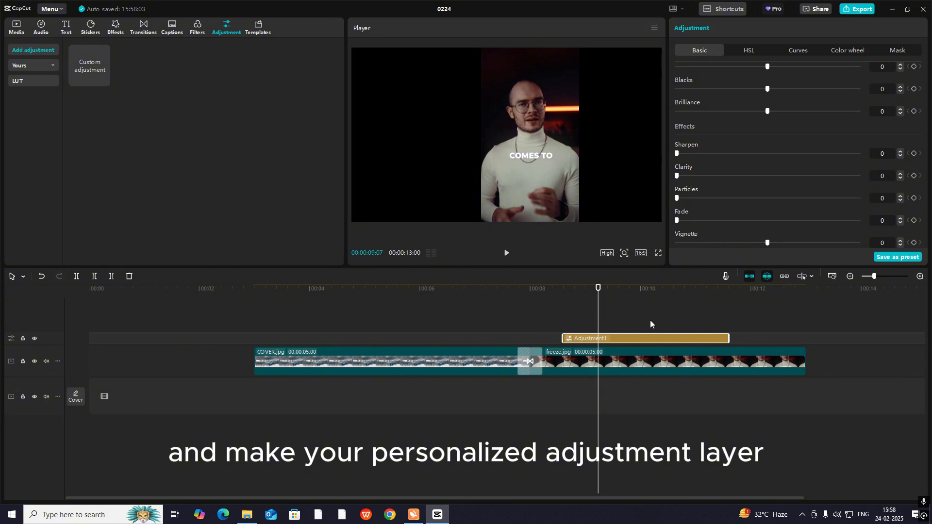
# Delete the adjustment layer from the timeline and revisit the filters and adjustment sections.
pyautogui.press('Delete')
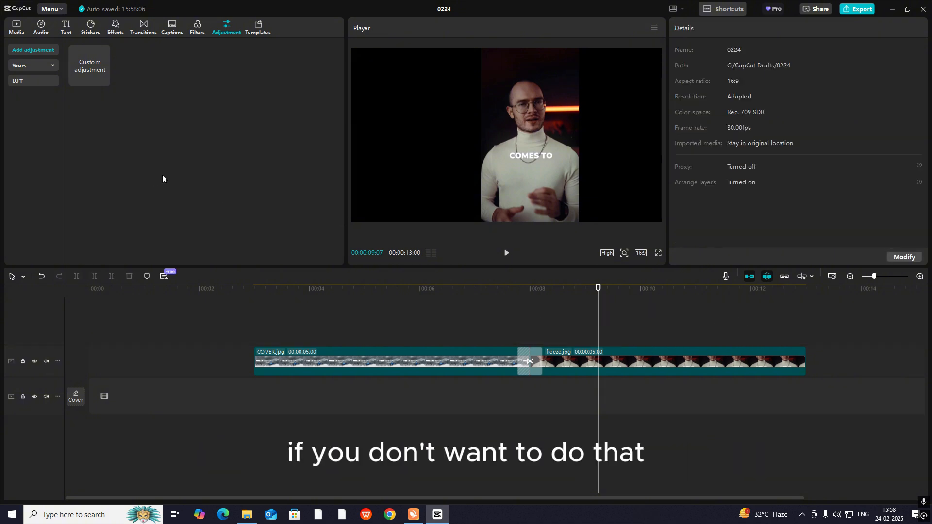
pyautogui.click(194, 30)
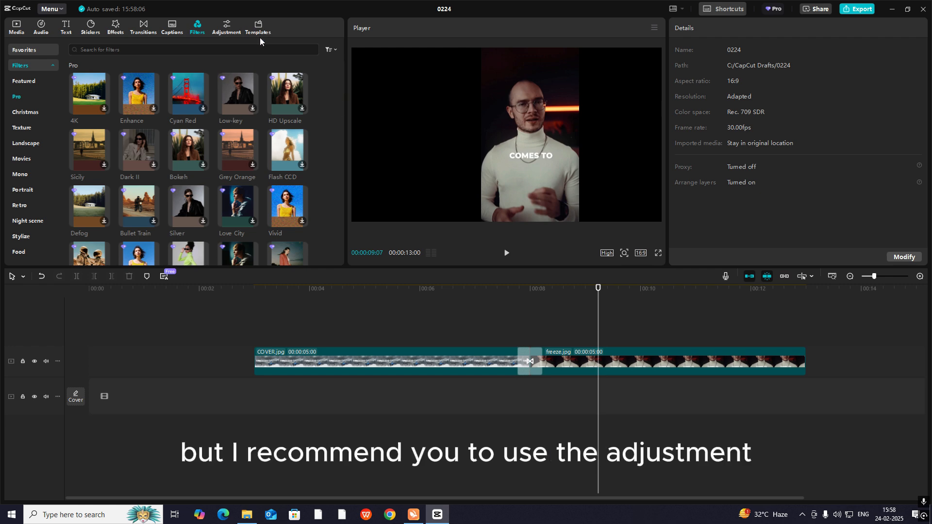
pyautogui.click(229, 29)
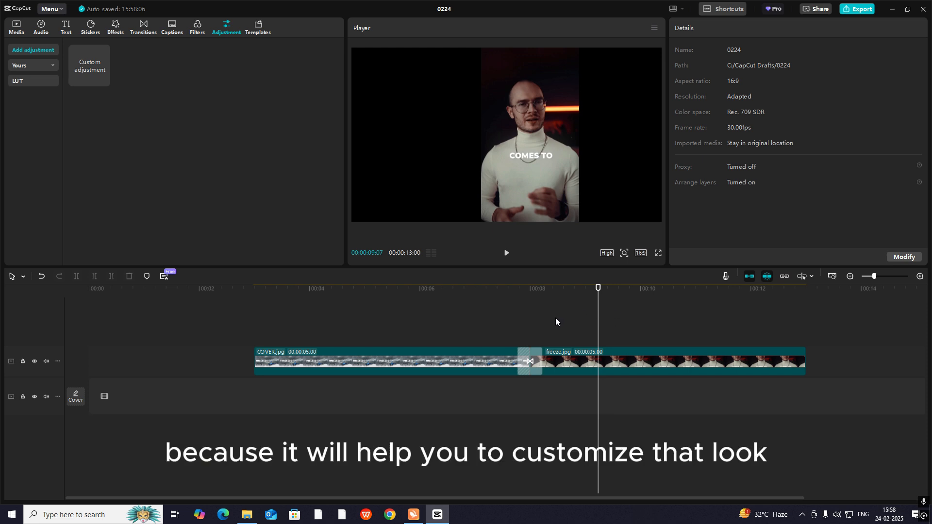
# Browse the For You templates and clear COVER.jpg and freeze.jpg from the timeline.
pyautogui.click(261, 29)
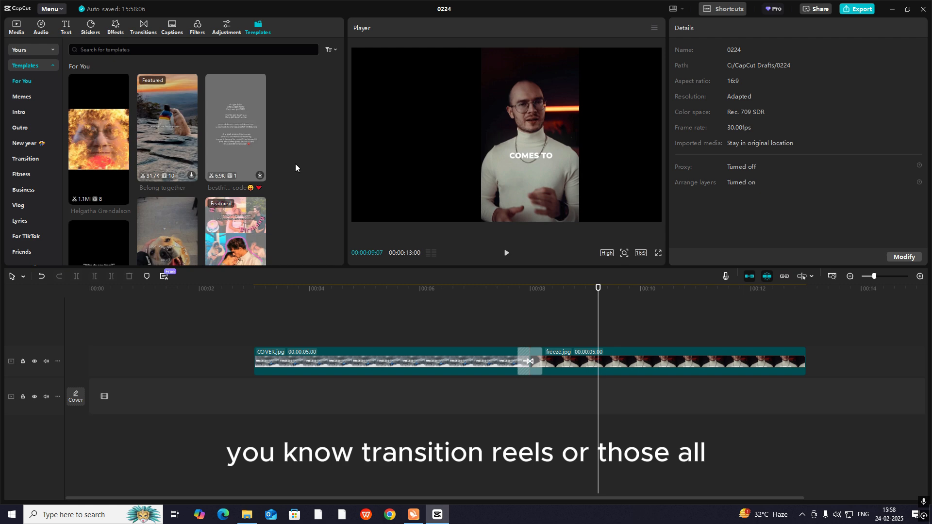
pyautogui.scroll(-3, 304, 137)
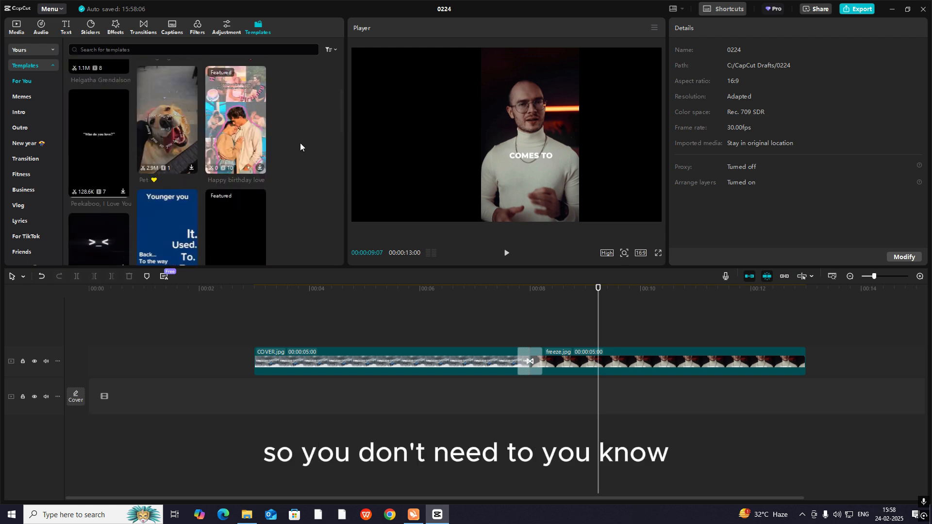
pyautogui.scroll(1, 292, 141)
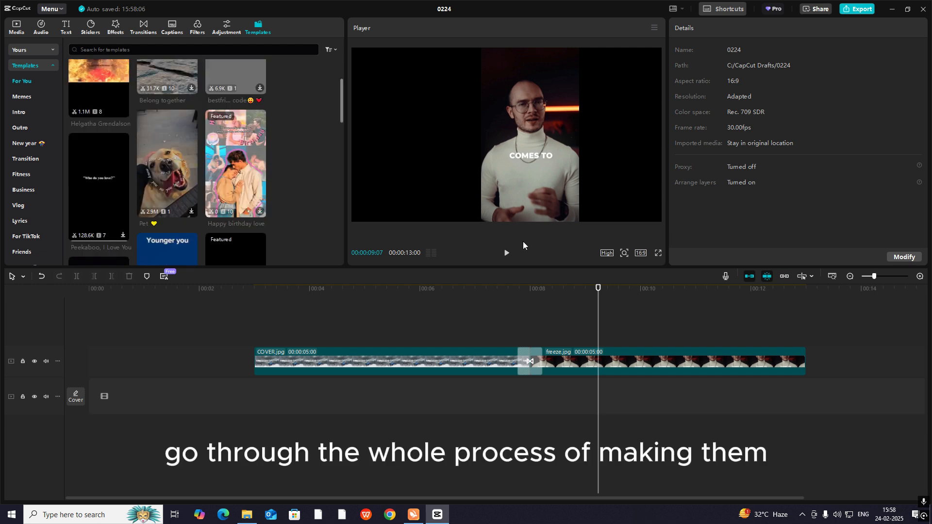
pyautogui.moveTo(856, 304); pyautogui.dragTo(296, 441)
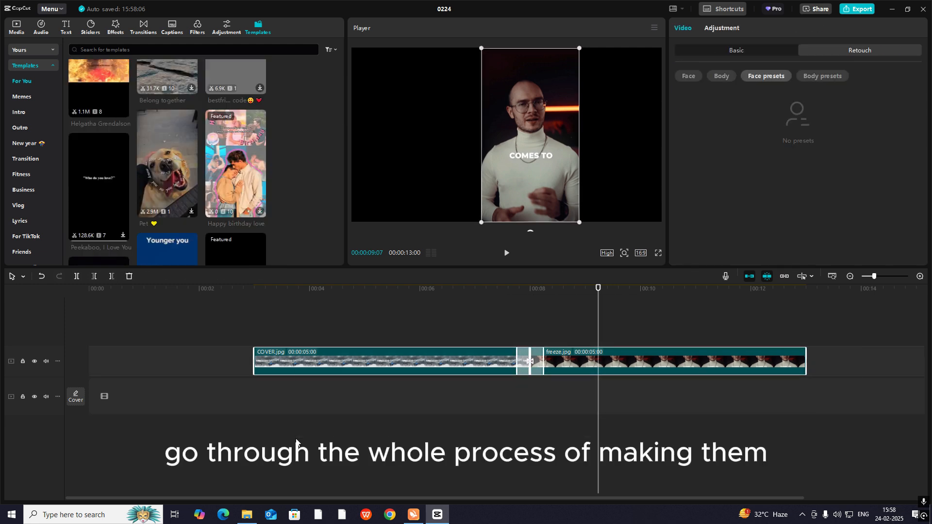
pyautogui.press('Delete')
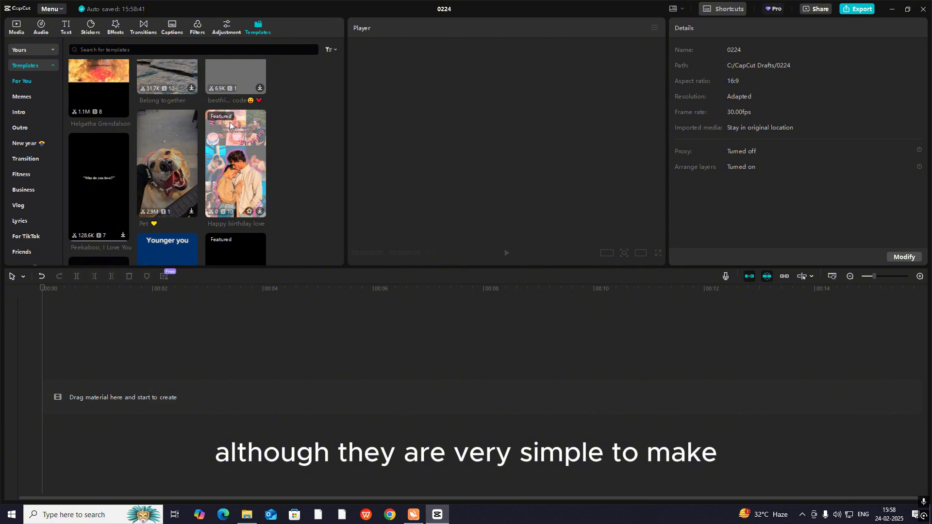
# Add the Happy birthday love template at the start of the empty timeline and check its frames.
pyautogui.click(250, 162)
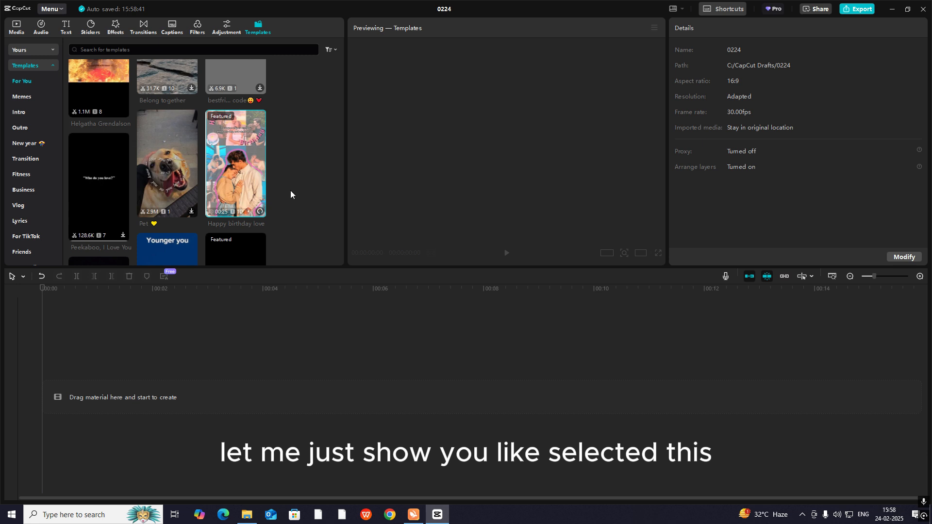
pyautogui.moveTo(250, 172); pyautogui.dragTo(97, 407)
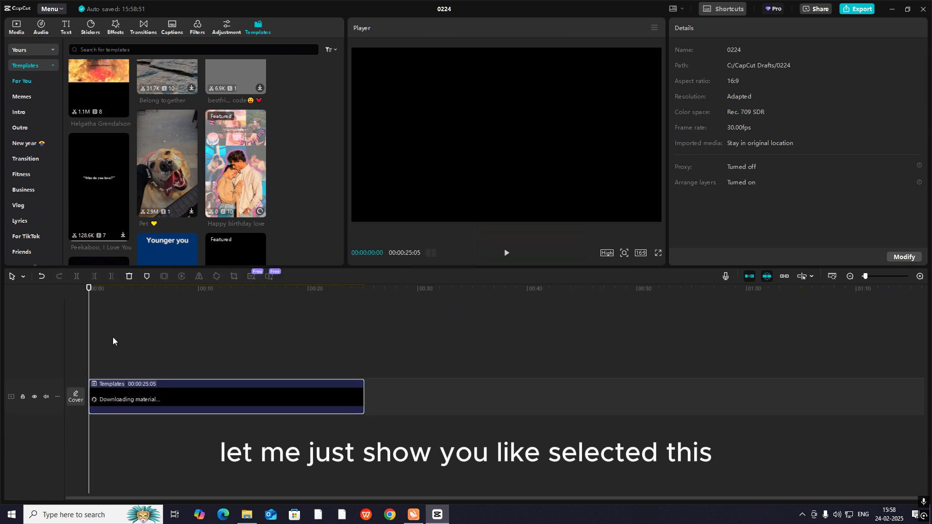
pyautogui.click(114, 342)
pyautogui.moveTo(112, 341); pyautogui.dragTo(239, 373)
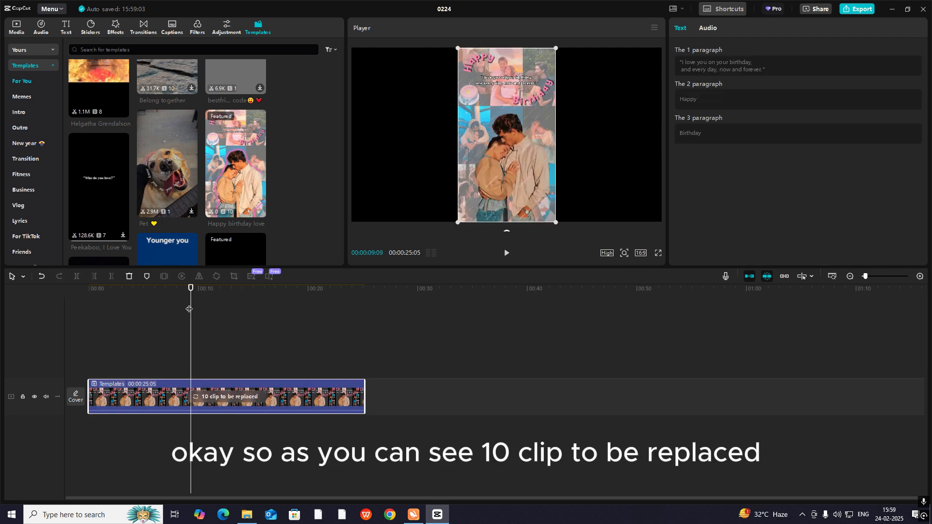
pyautogui.moveTo(190, 310); pyautogui.dragTo(144, 358)
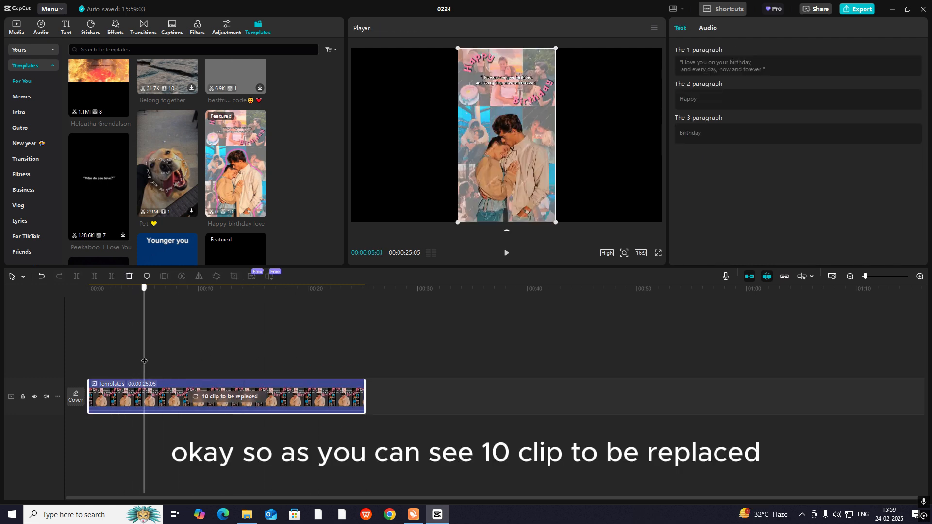
# Replace the template's first placeholder clip with the THIS INSTA file and check it in the preview.
pyautogui.click(222, 400)
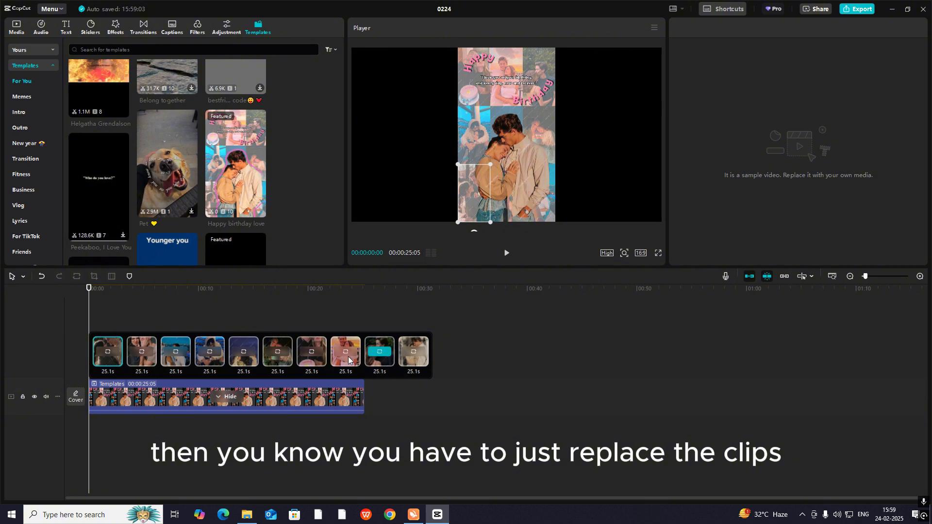
pyautogui.click(109, 353)
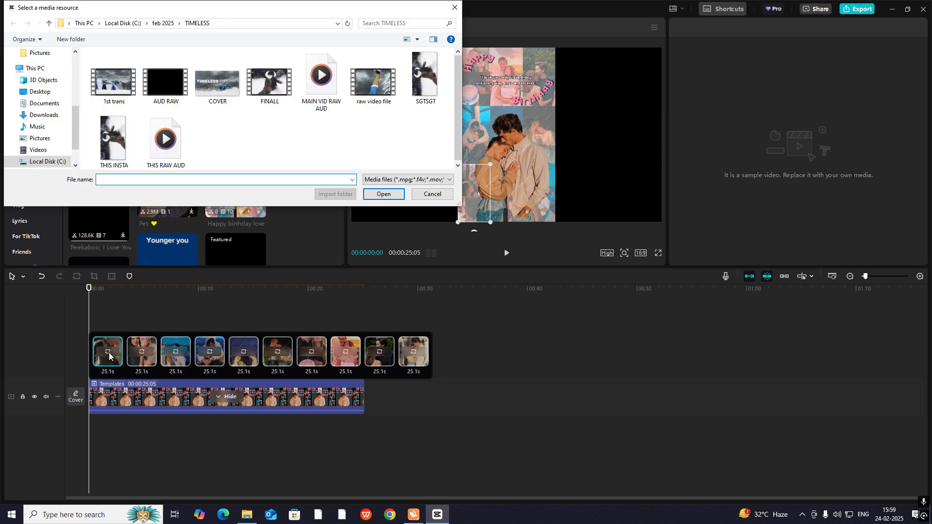
pyautogui.click(371, 85)
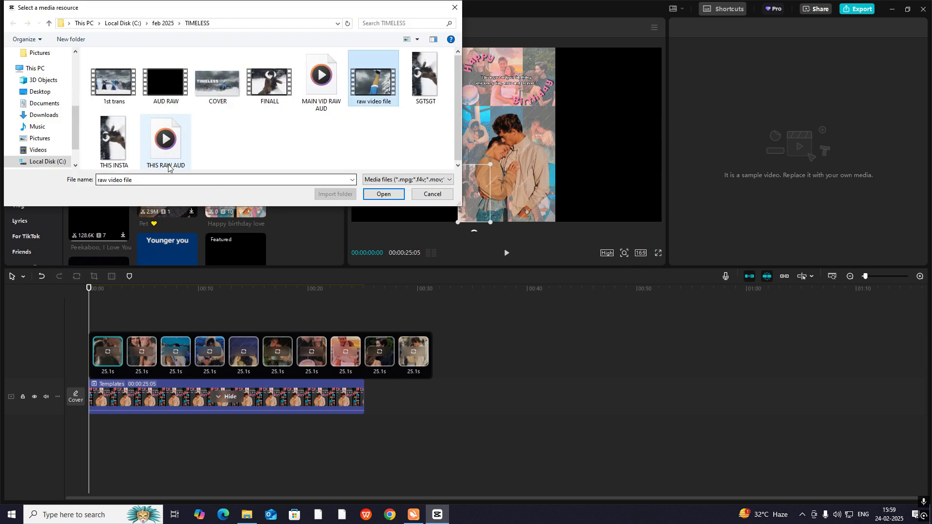
pyautogui.doubleClick(121, 140)
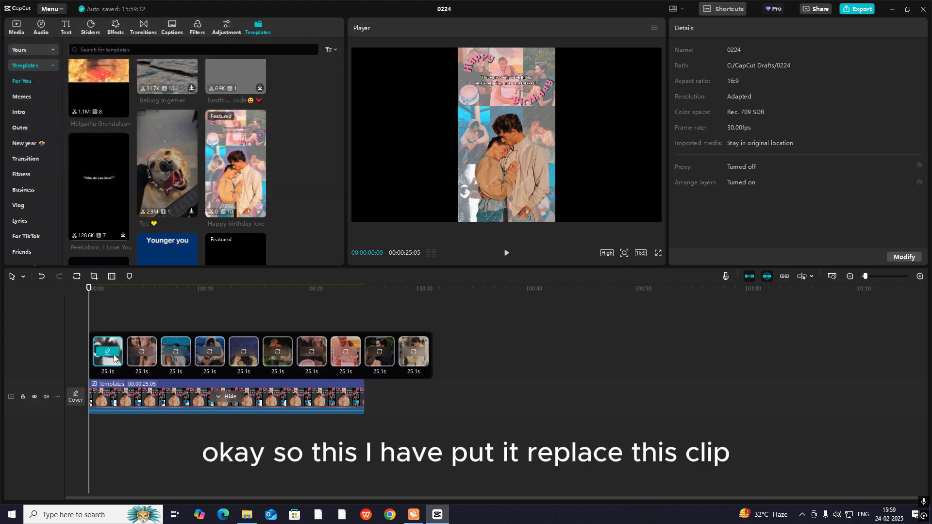
pyautogui.moveTo(90, 329); pyautogui.dragTo(110, 329)
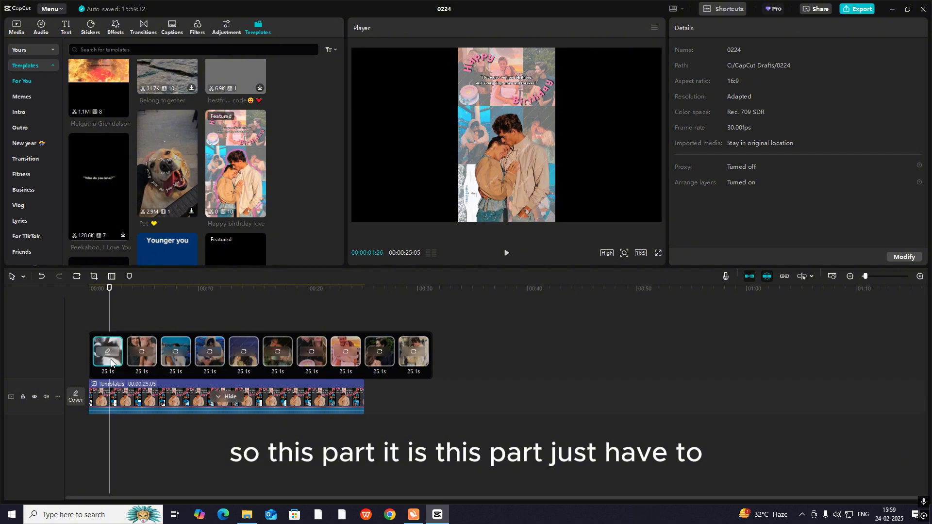
pyautogui.click(142, 351)
pyautogui.click(455, 7)
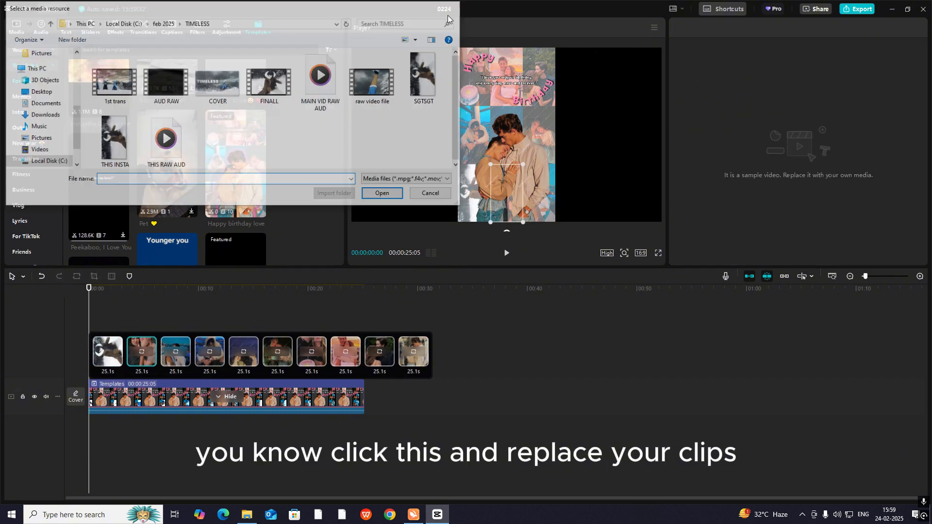
pyautogui.click(176, 358)
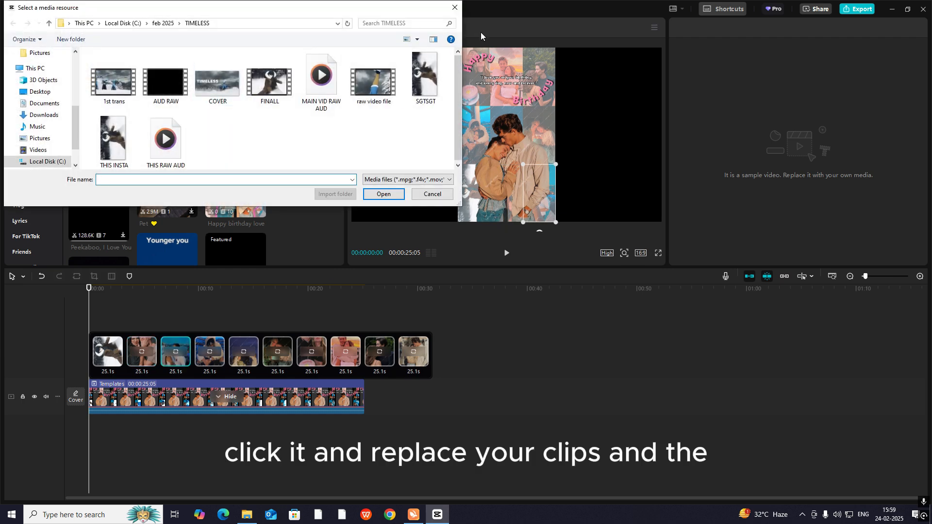
pyautogui.click(455, 7)
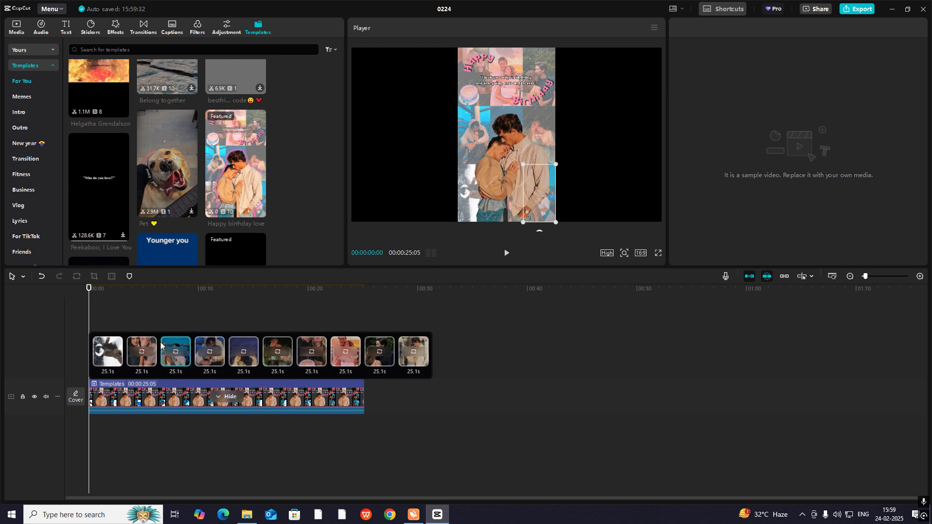
# Remove the birthday template from the timeline and return to the media library.
pyautogui.click(110, 309)
pyautogui.click(296, 321)
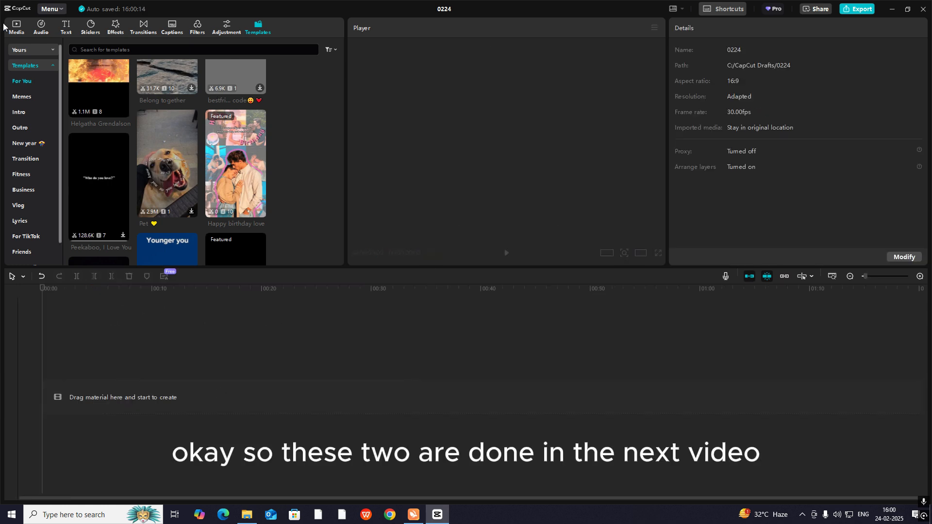
pyautogui.click(16, 26)
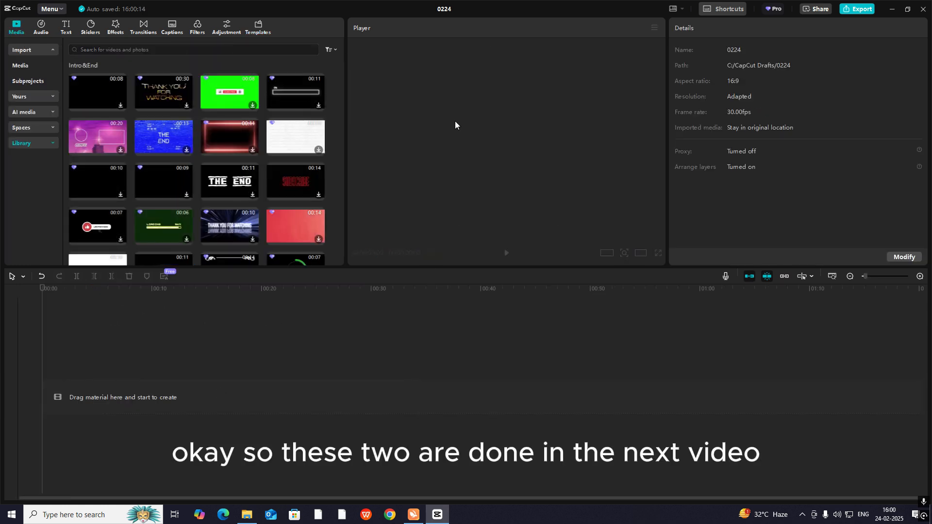